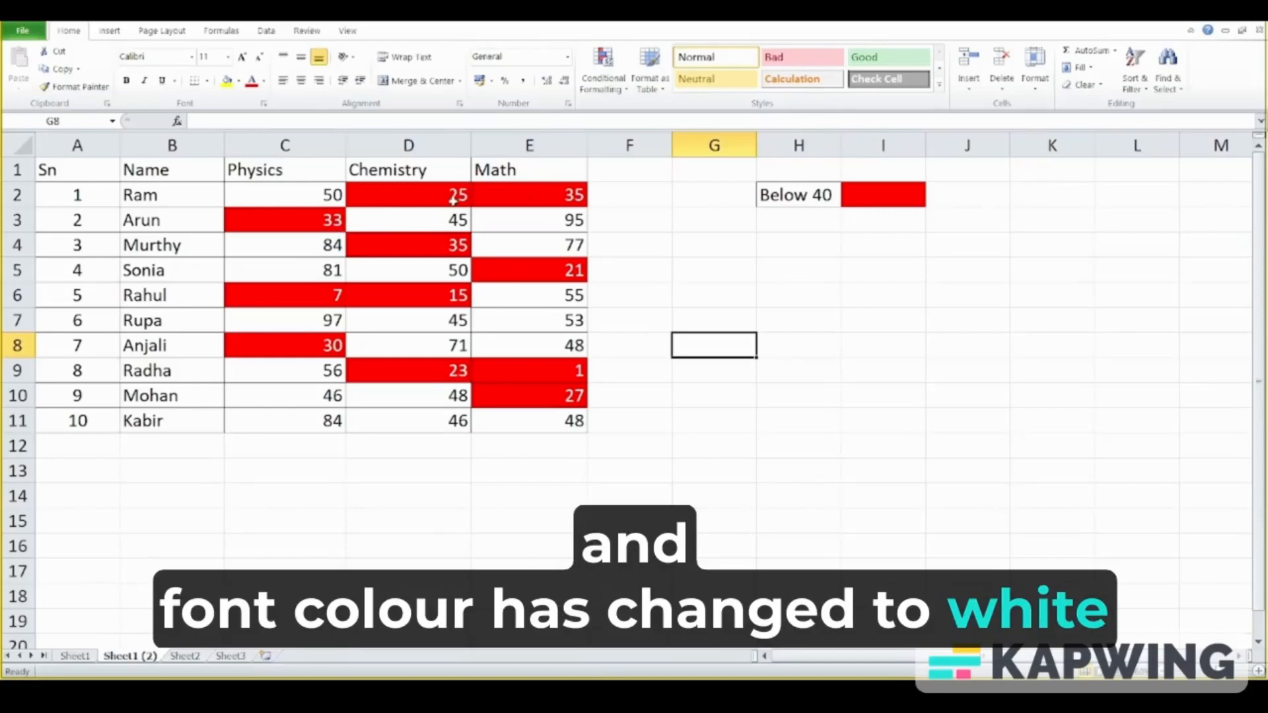
Enter 38 as the Physics score in cell C11 to test the below-40 highlighting
click(559, 195)
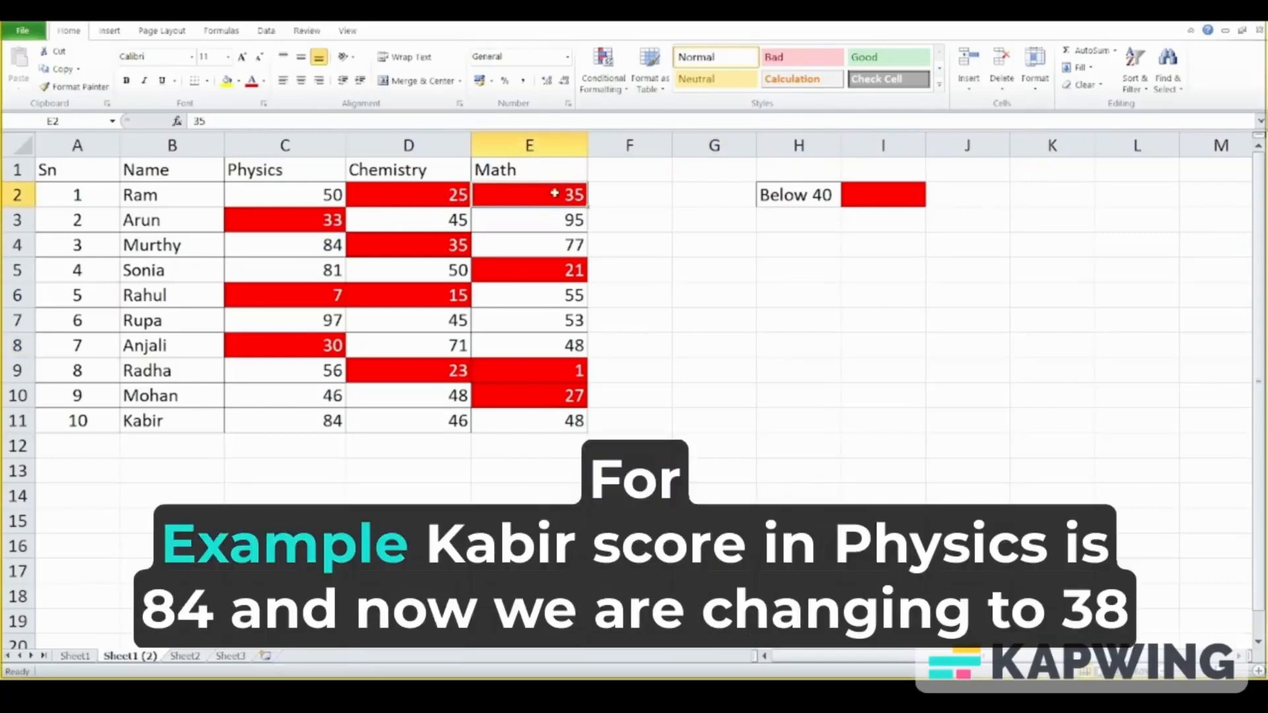
click(278, 420)
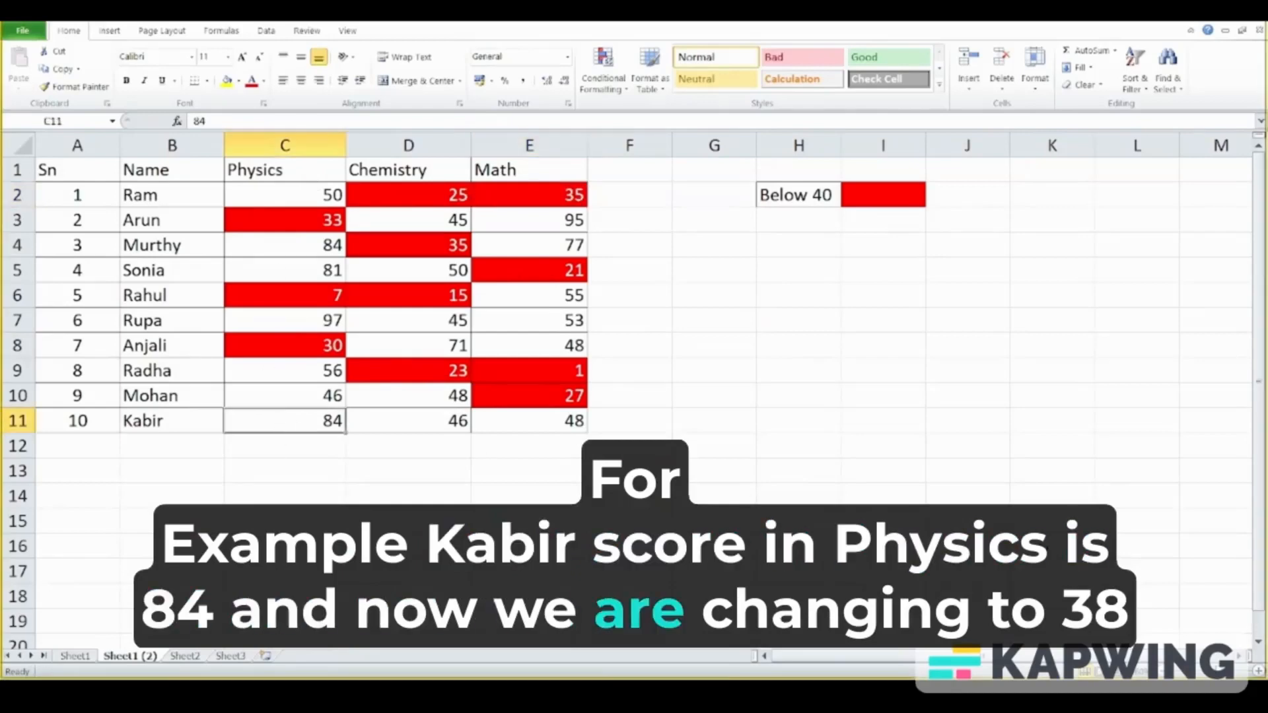
text(38)
key(Return)
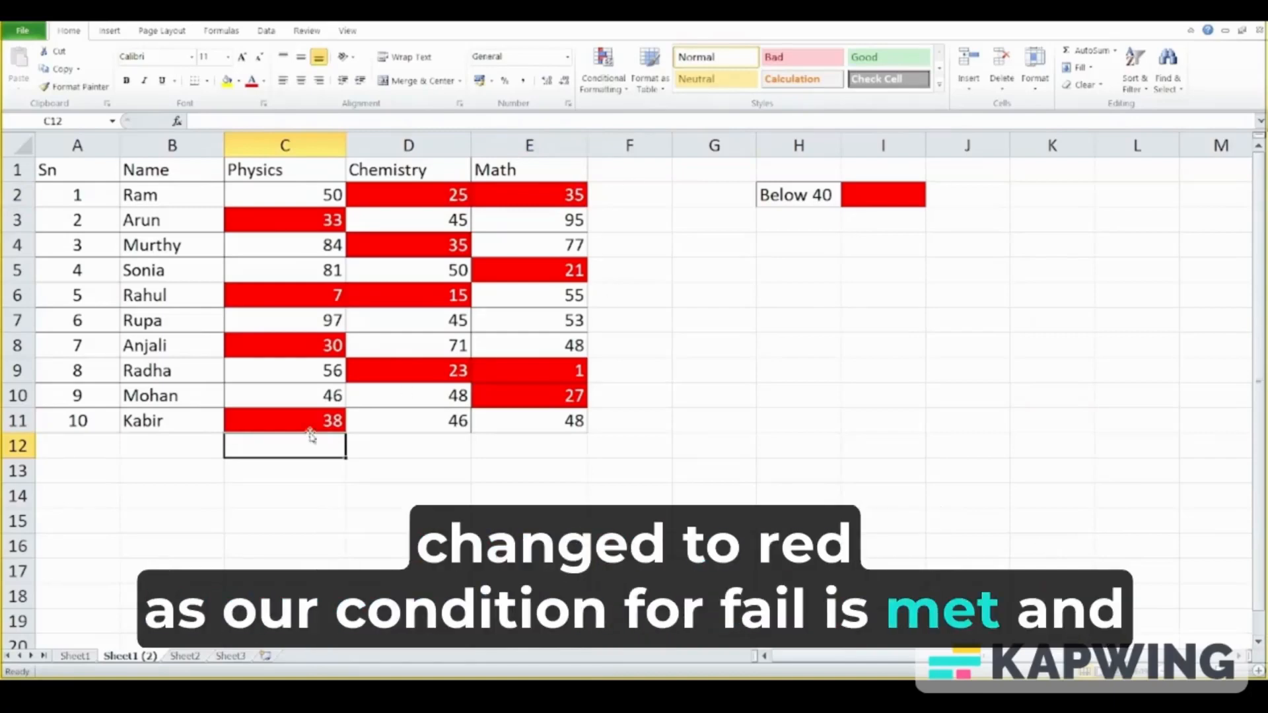
drag(816, 199, 878, 213)
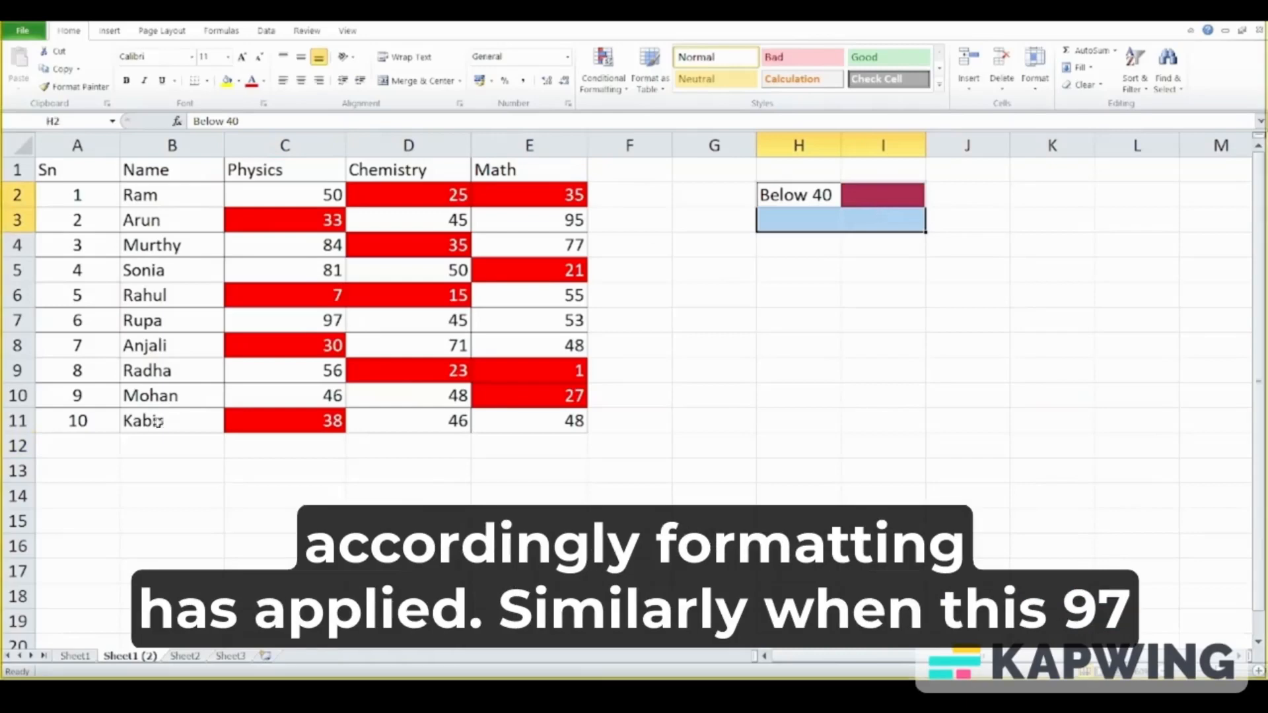
click(316, 418)
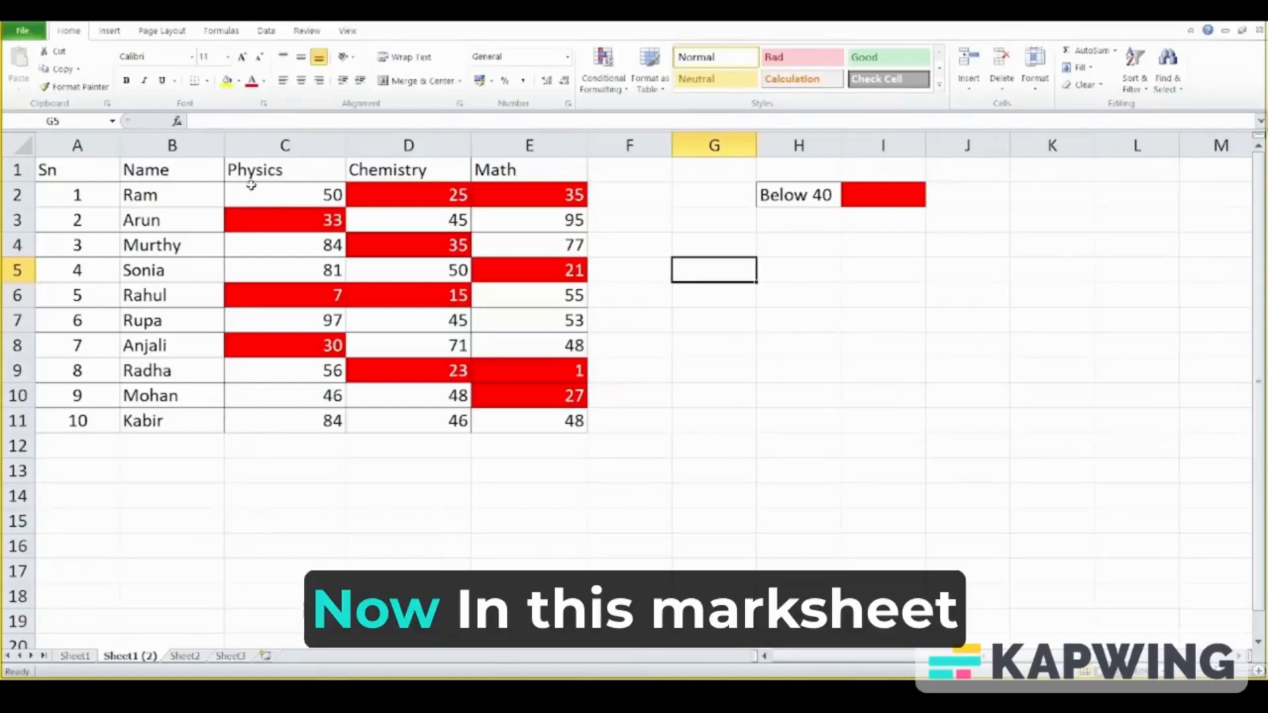
Set the last student's Physics score in C11 to 38 and compare it with the Below 40 legend
drag(248, 185, 526, 415)
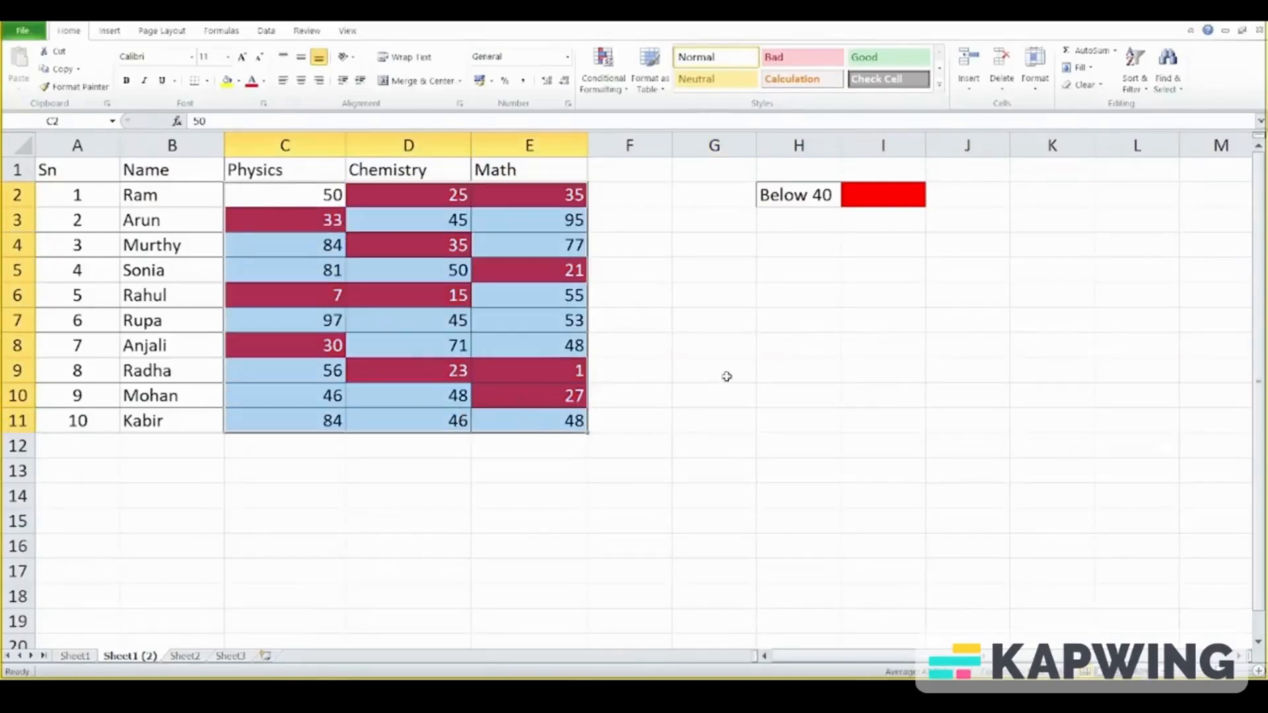
click(745, 354)
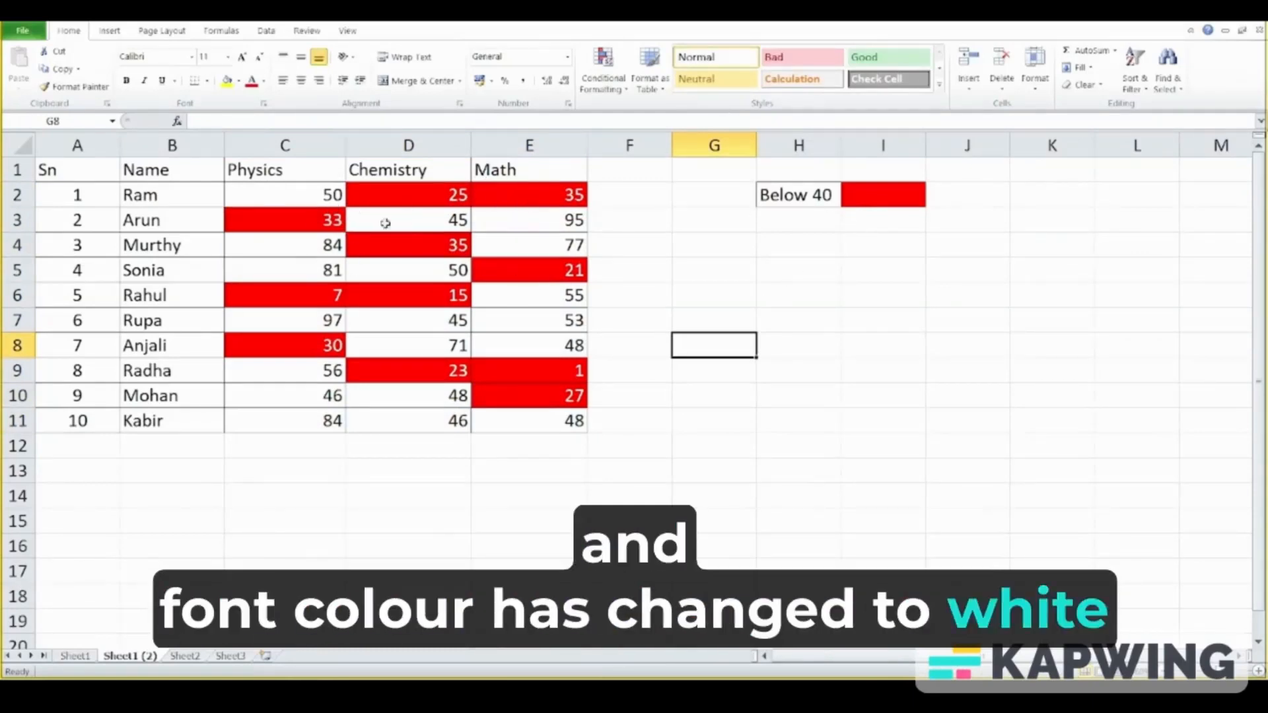
click(562, 199)
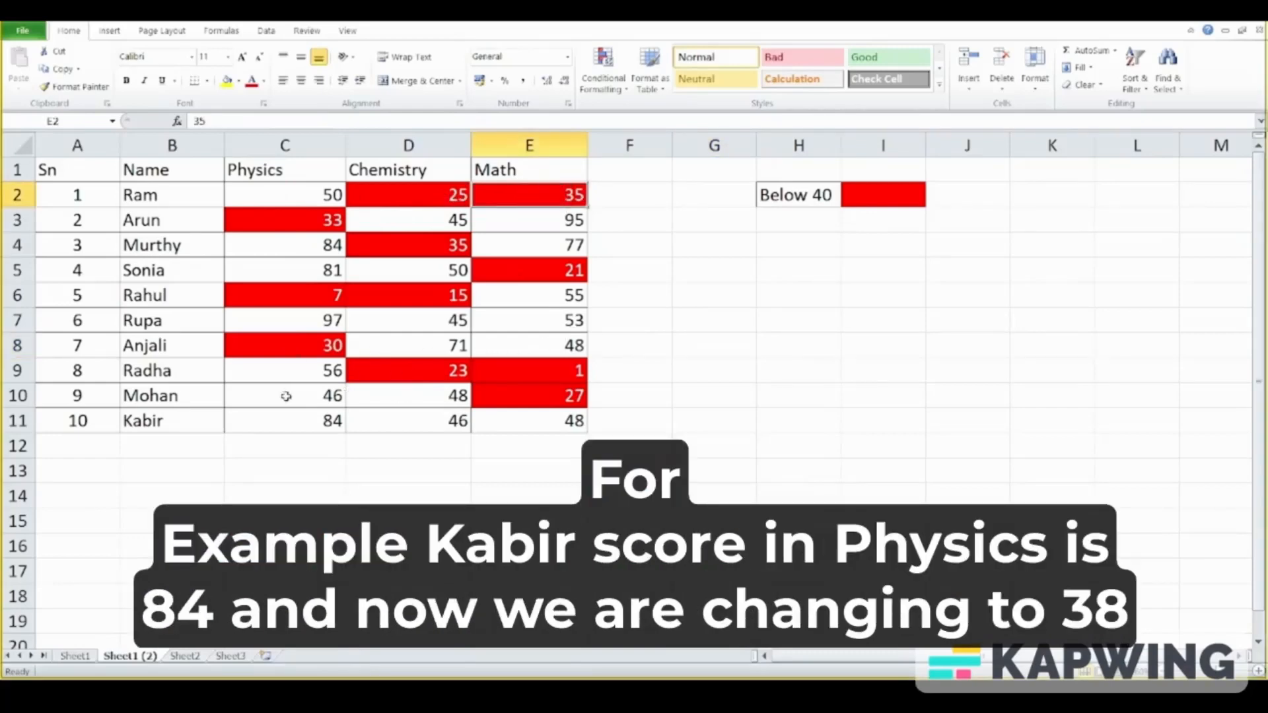
click(275, 415)
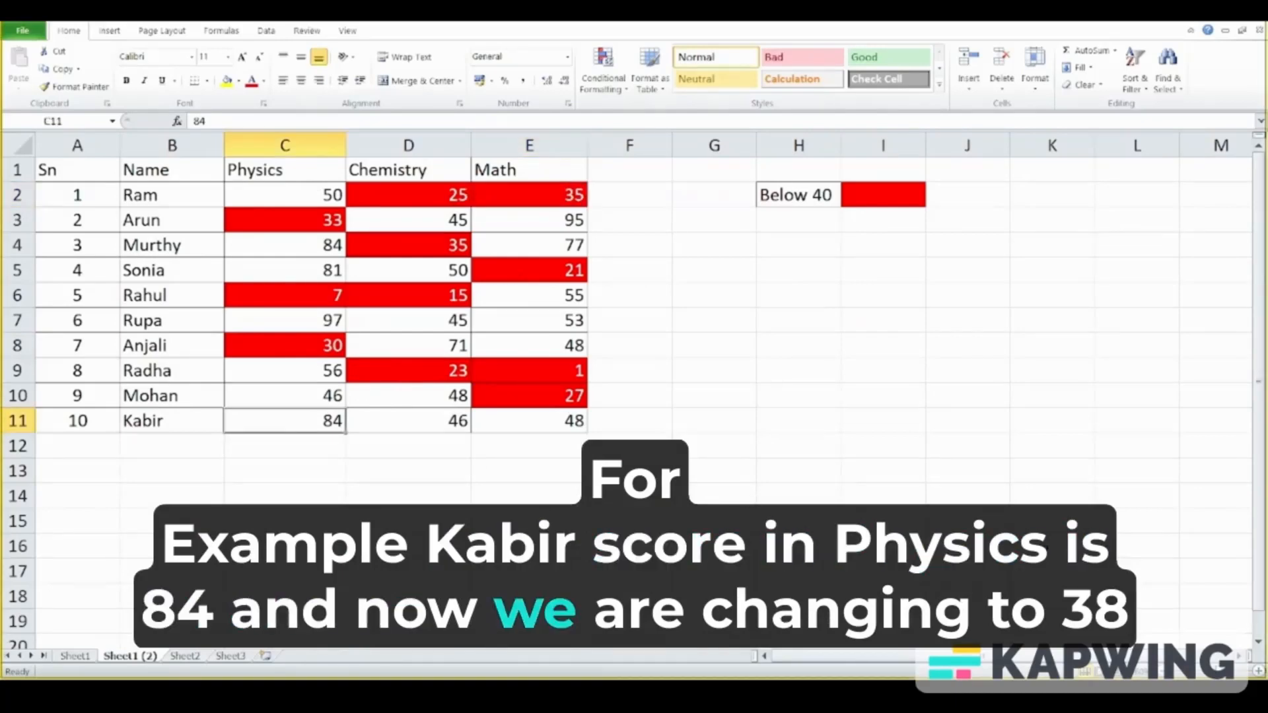
text(38)
key(Return)
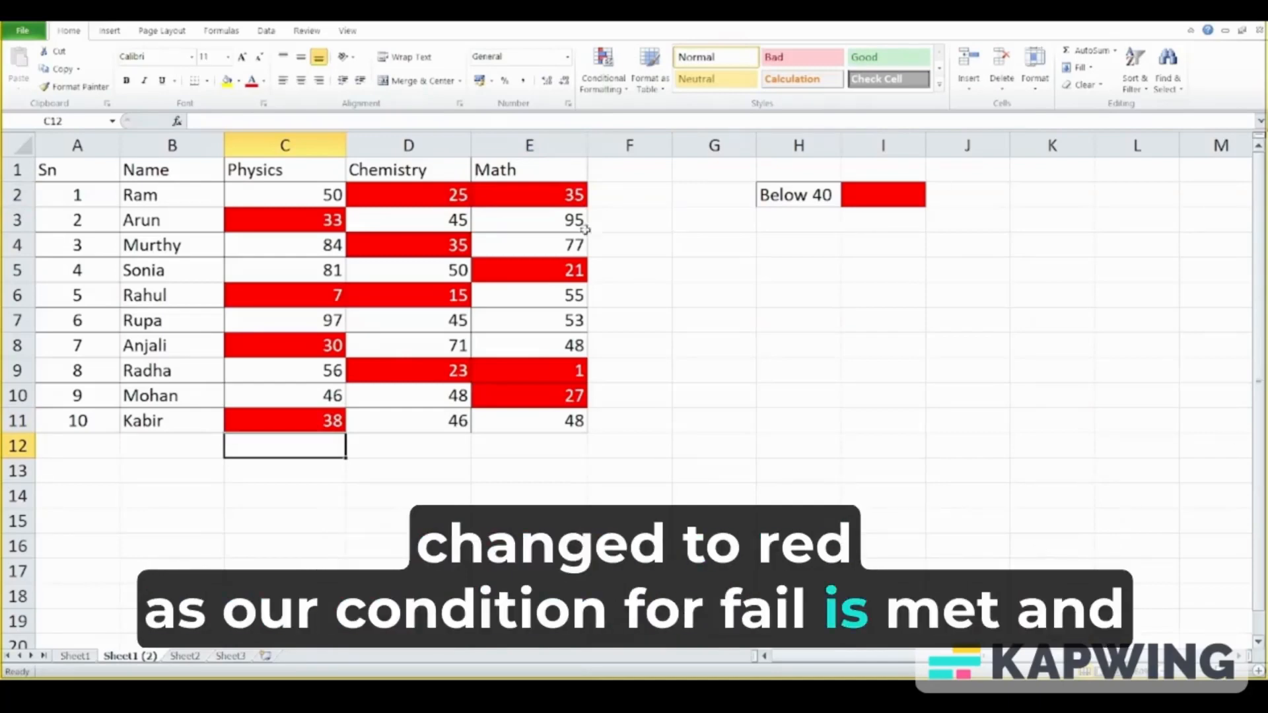
drag(820, 198, 881, 214)
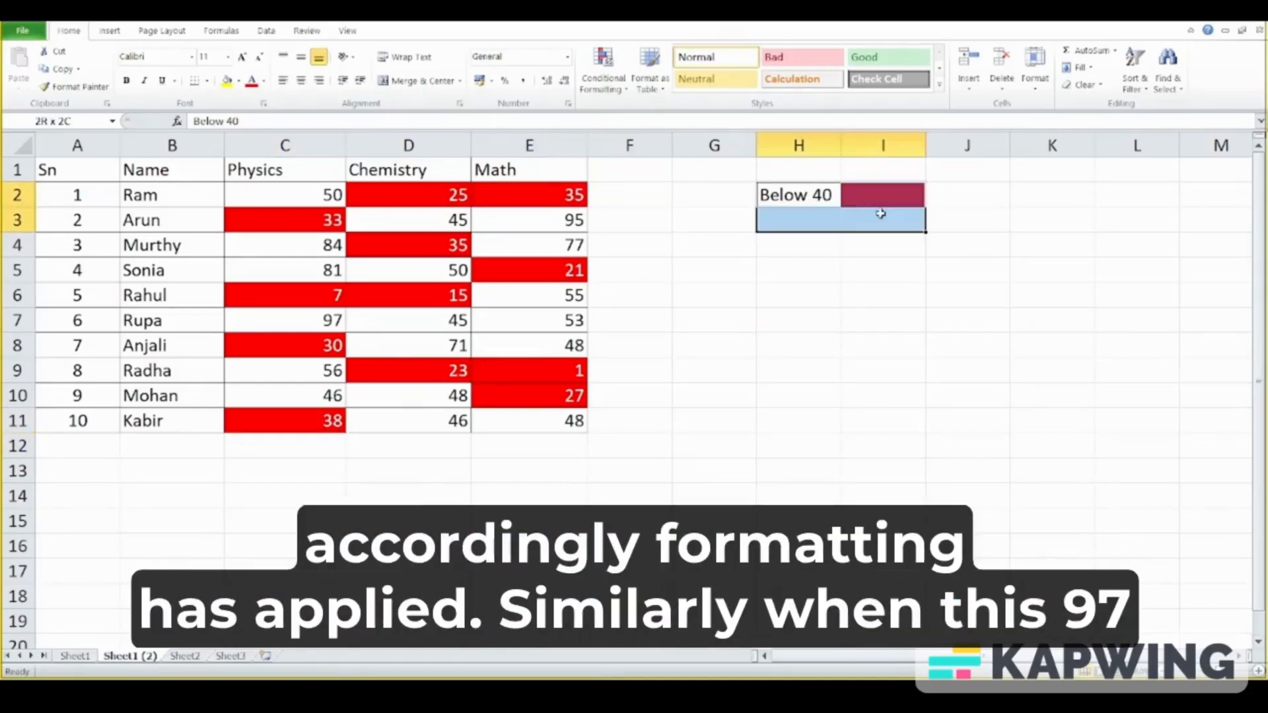
click(284, 420)
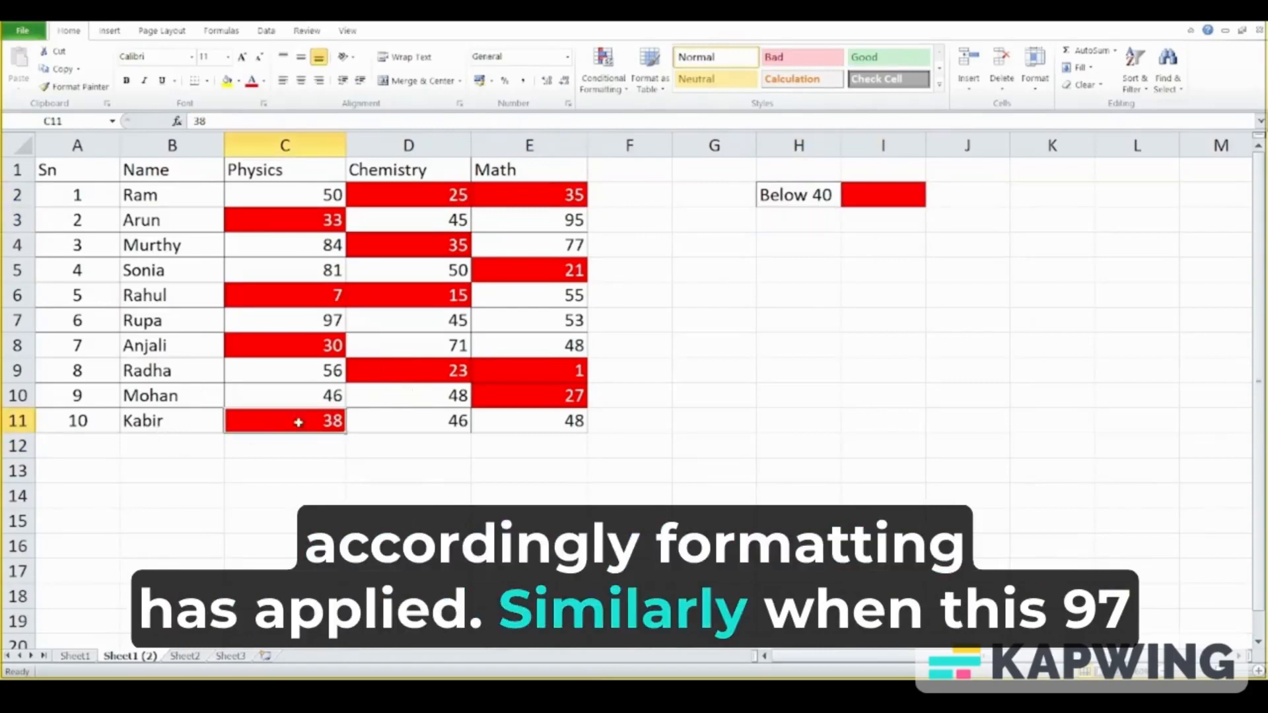
Set the Physics score in C7 to 25 and the Math score in E9 to 61
click(298, 322)
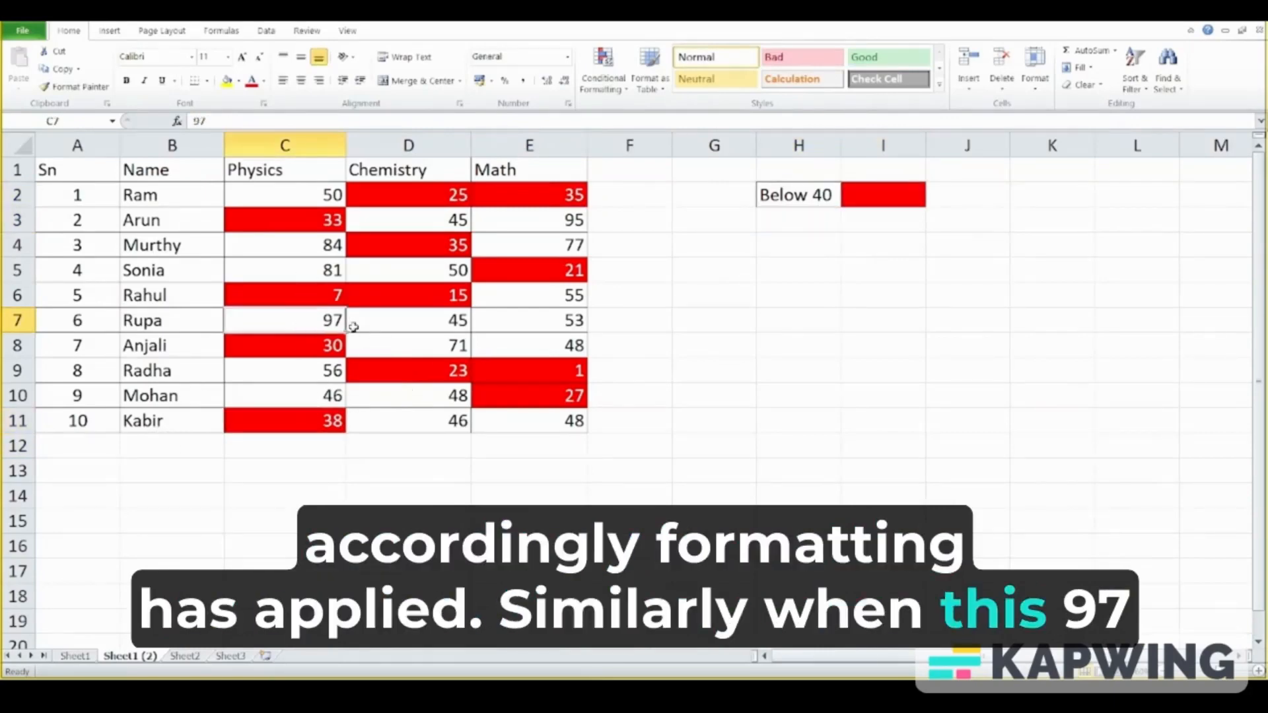
text(25)
key(Return)
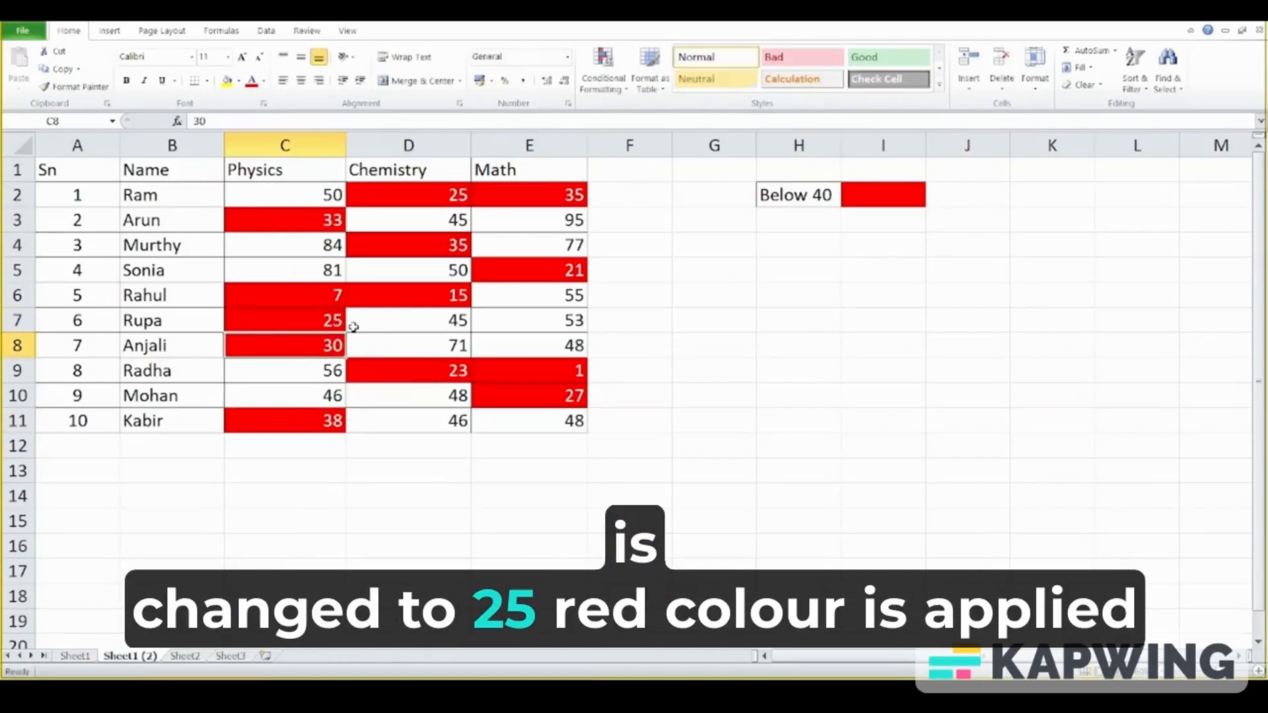
click(550, 369)
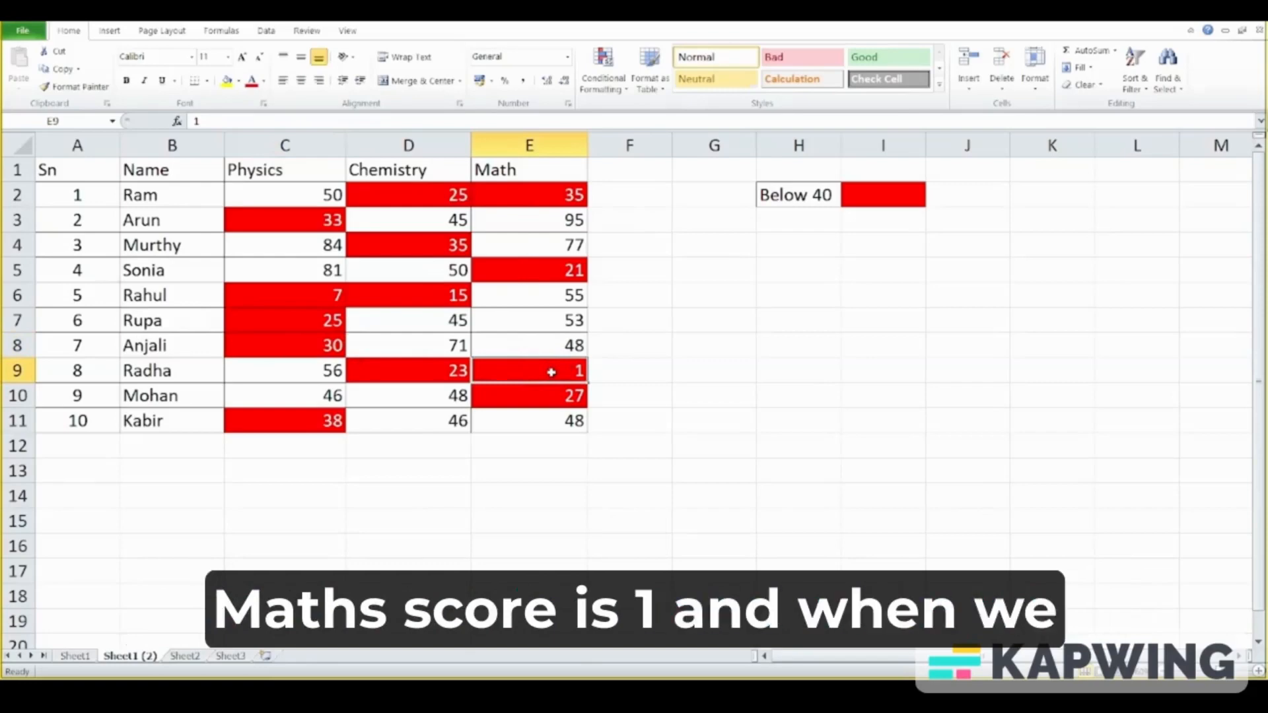
text(61)
key(Return)
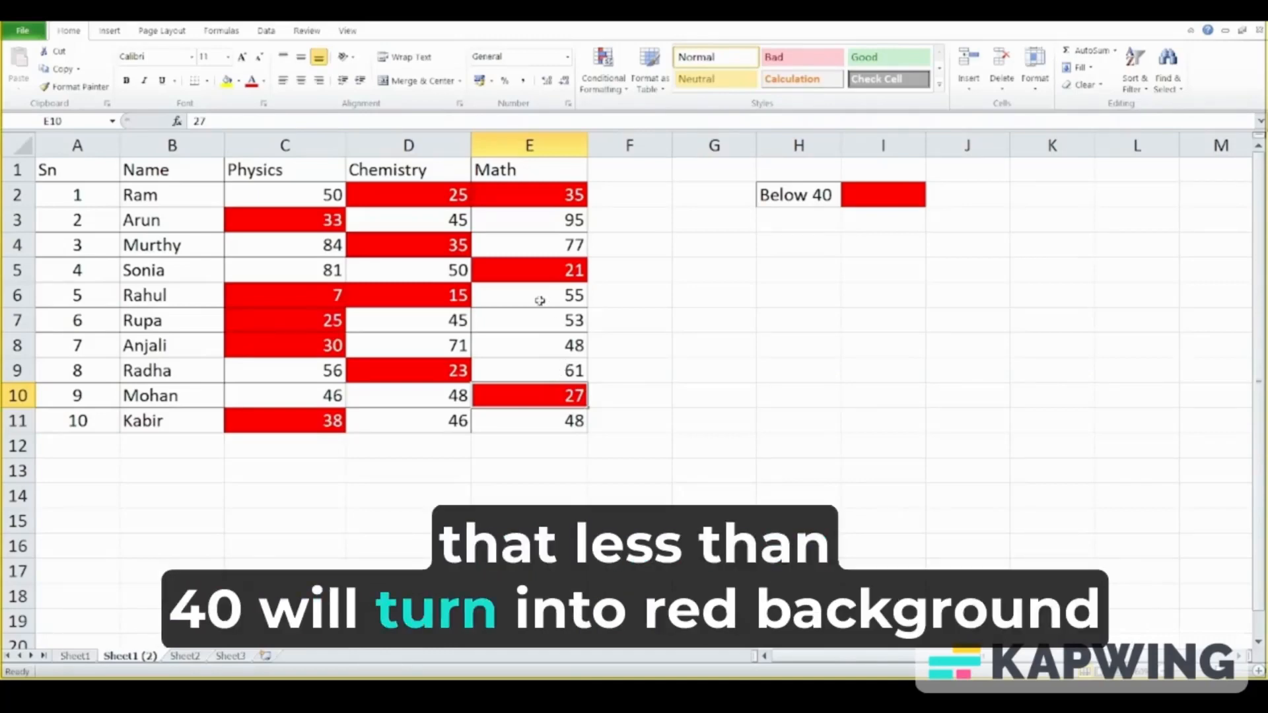
Set the Physics score in C6 to 85 and the Math score in E7 to 35
click(308, 289)
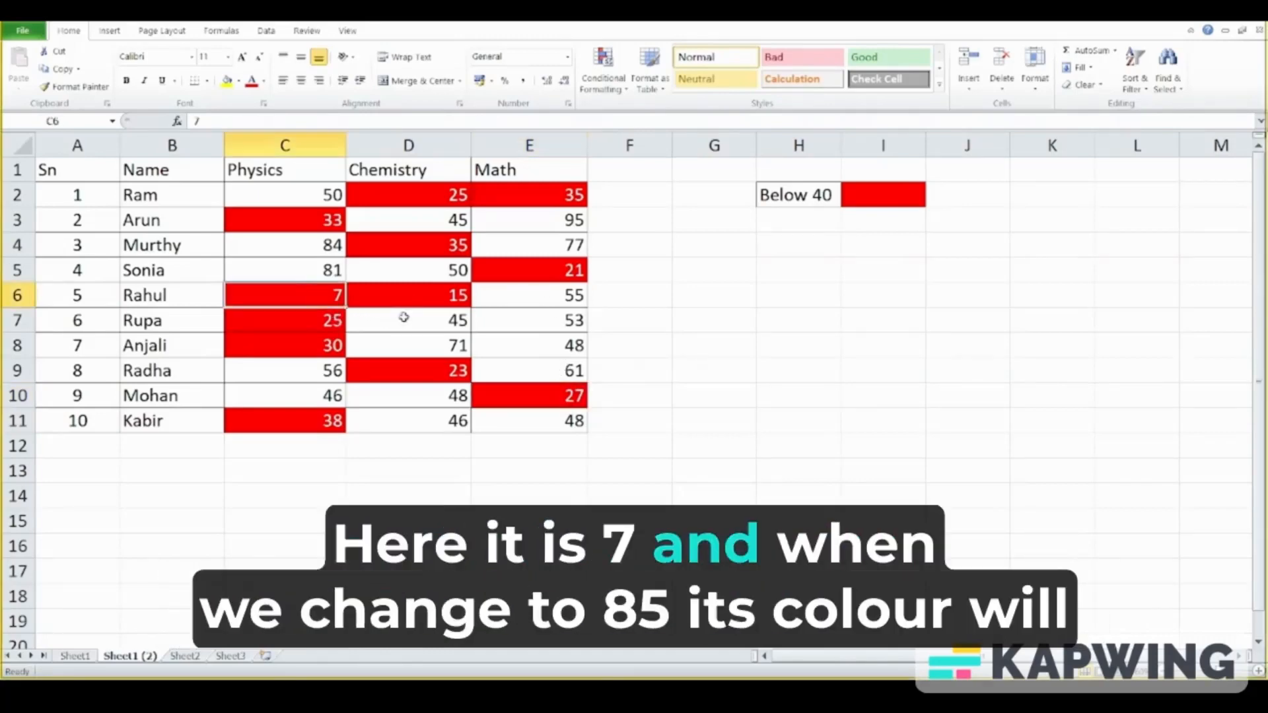
text(85)
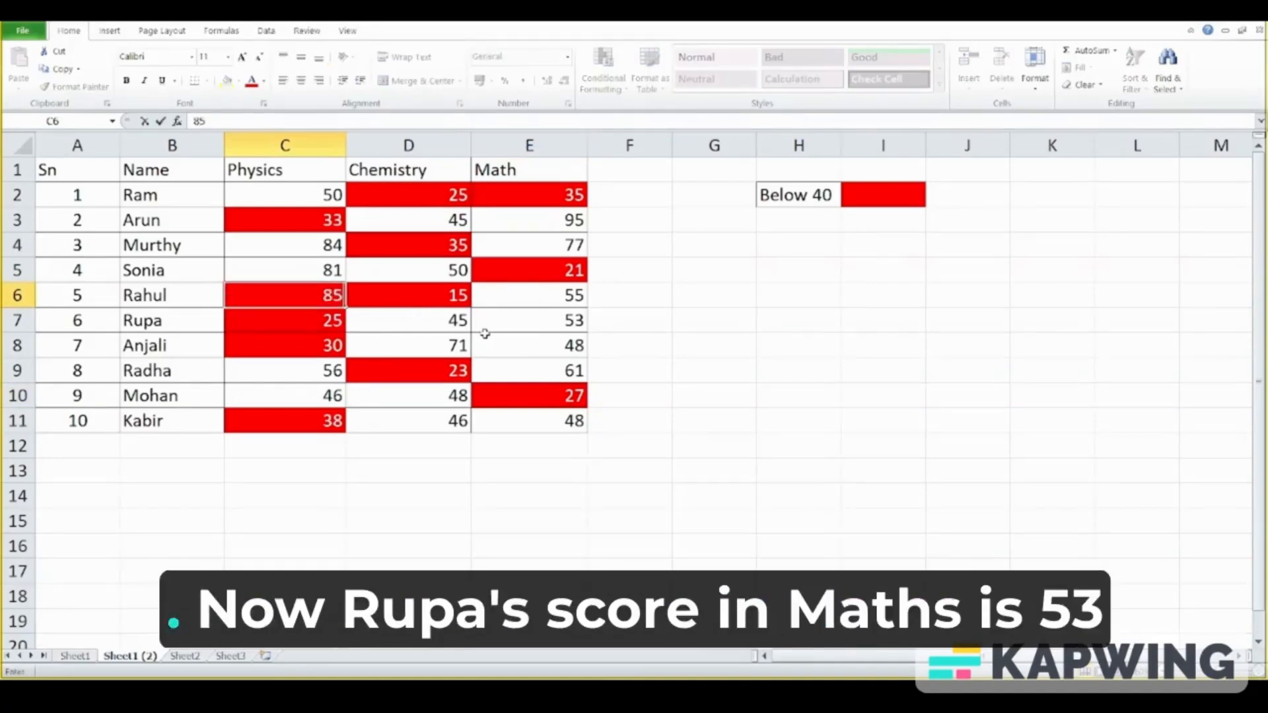
key(Return)
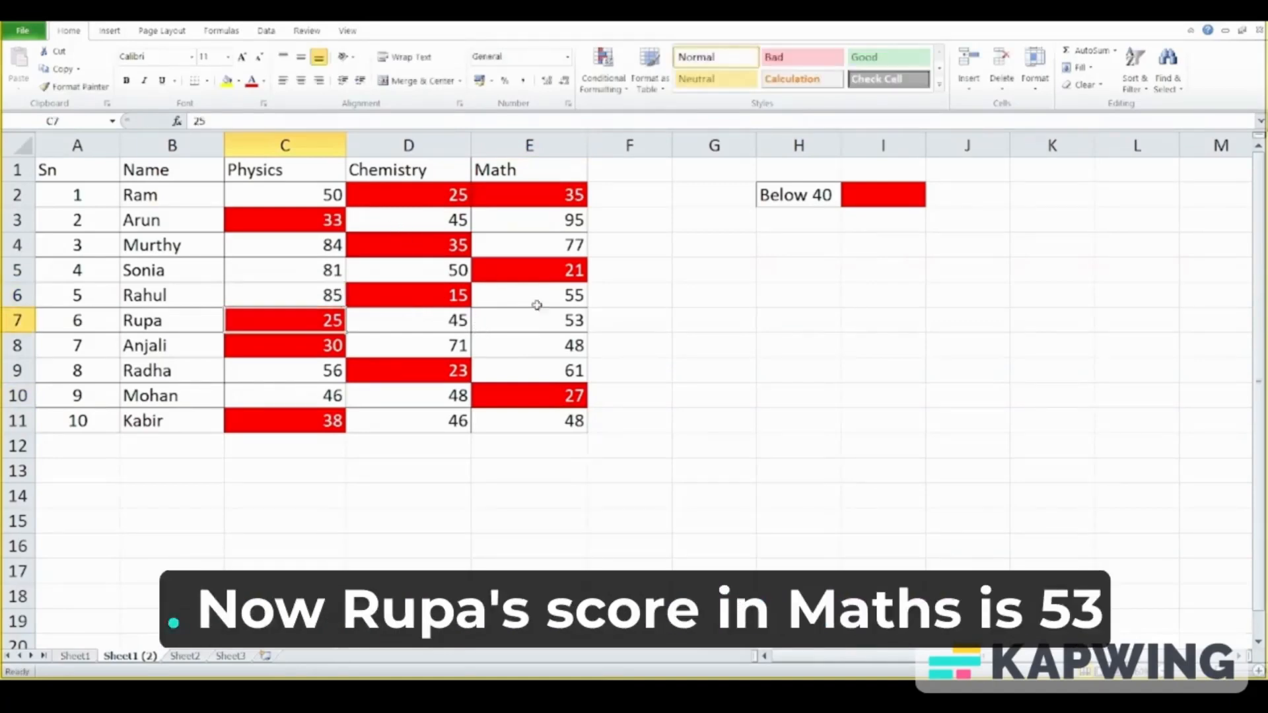
click(554, 320)
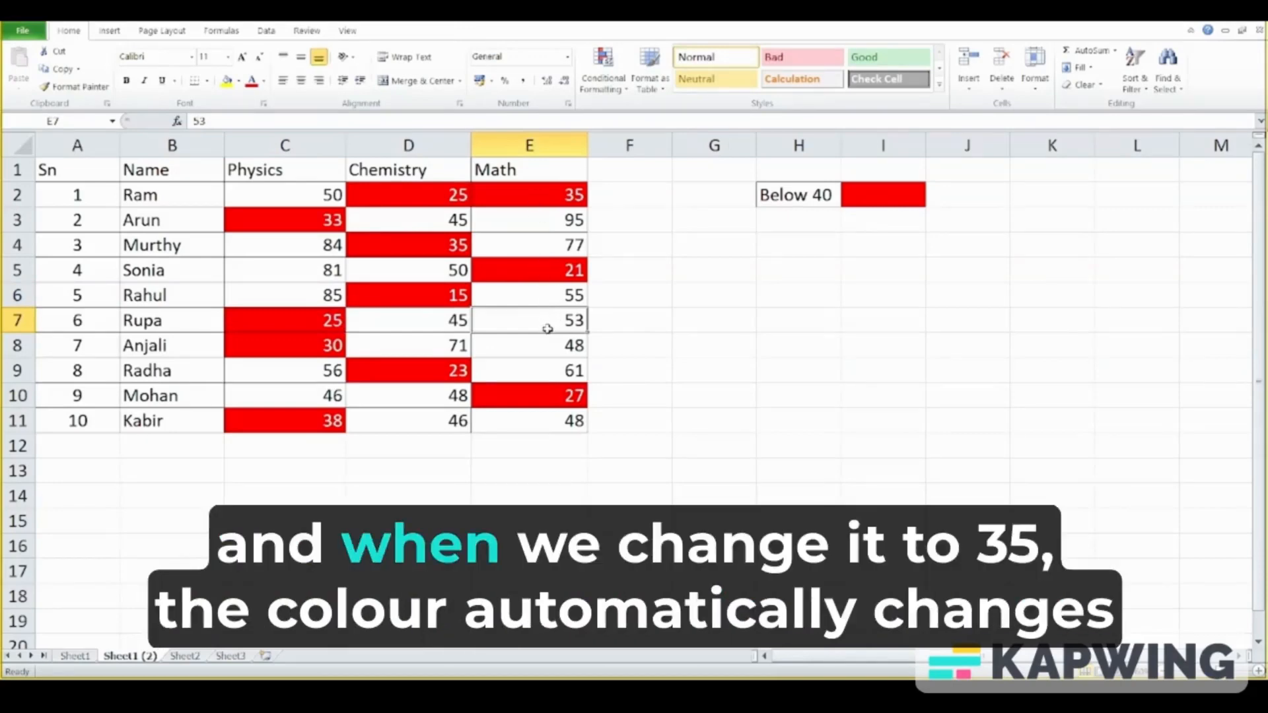
text(35)
key(Return)
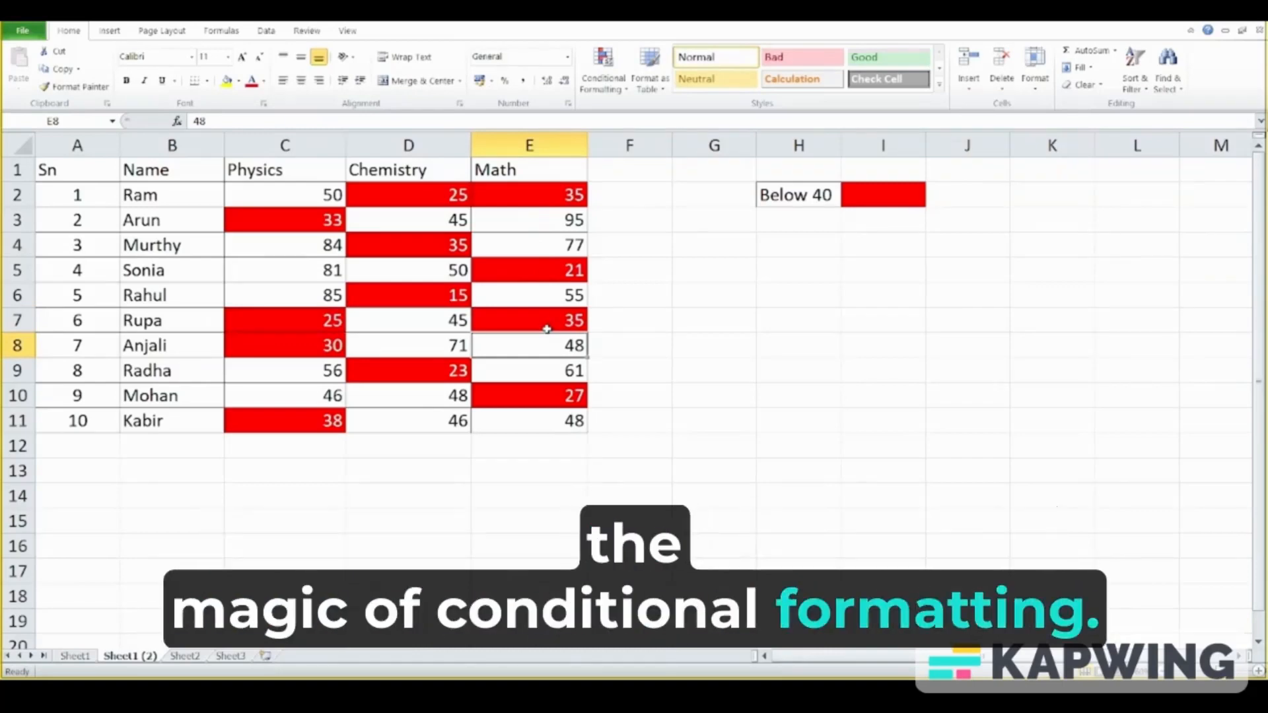
click(654, 322)
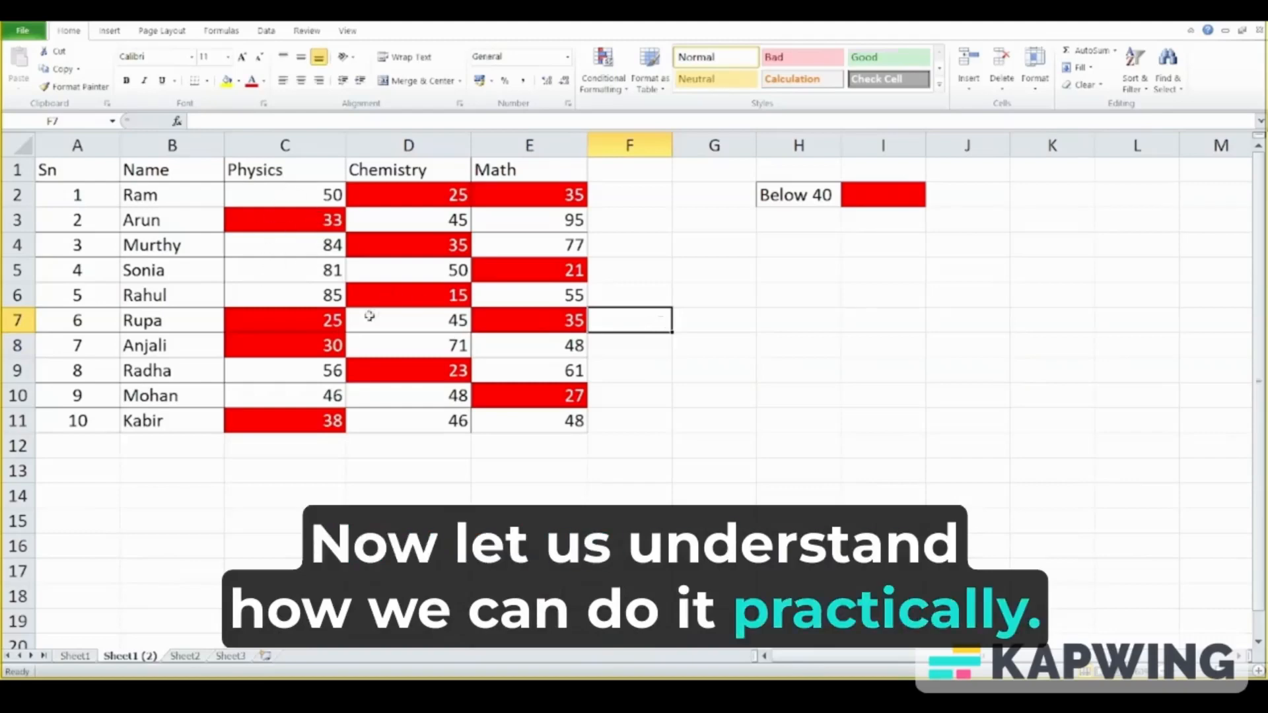
Switch to Sheet1 with the raw marks table that has no conditional formatting
click(76, 655)
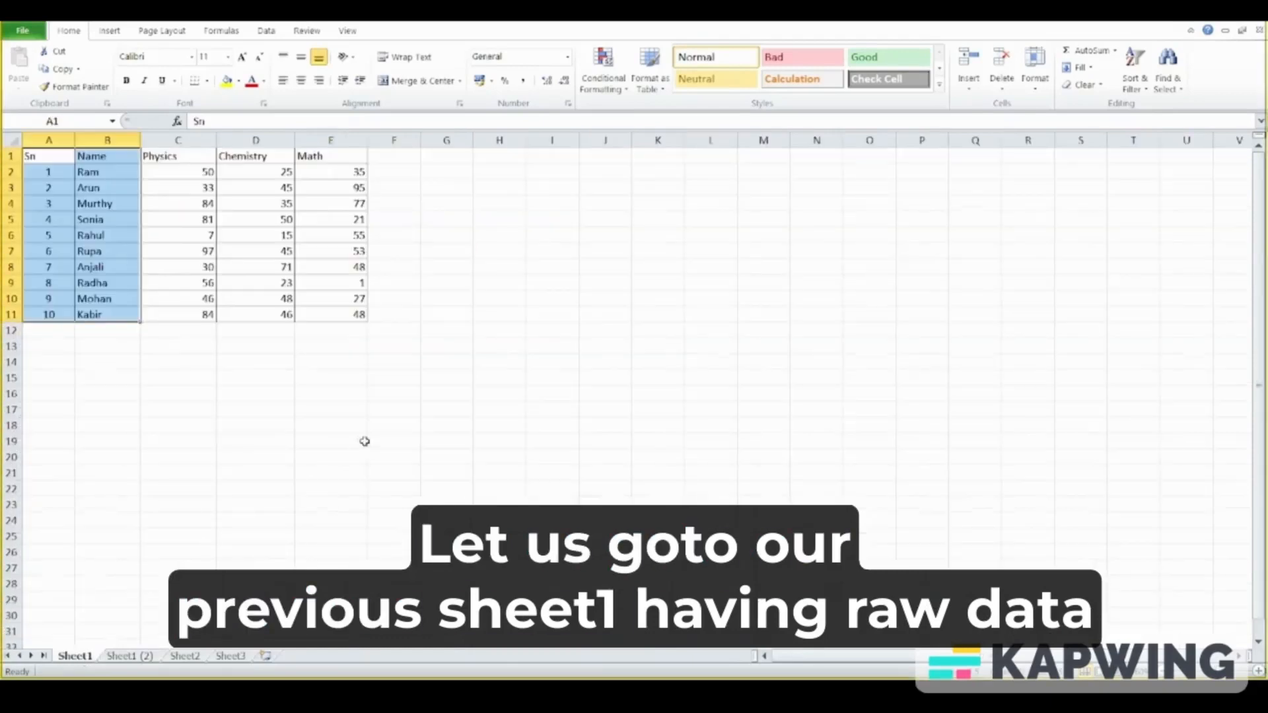
click(428, 437)
ctrl+scroll(226, 371, up, 4)
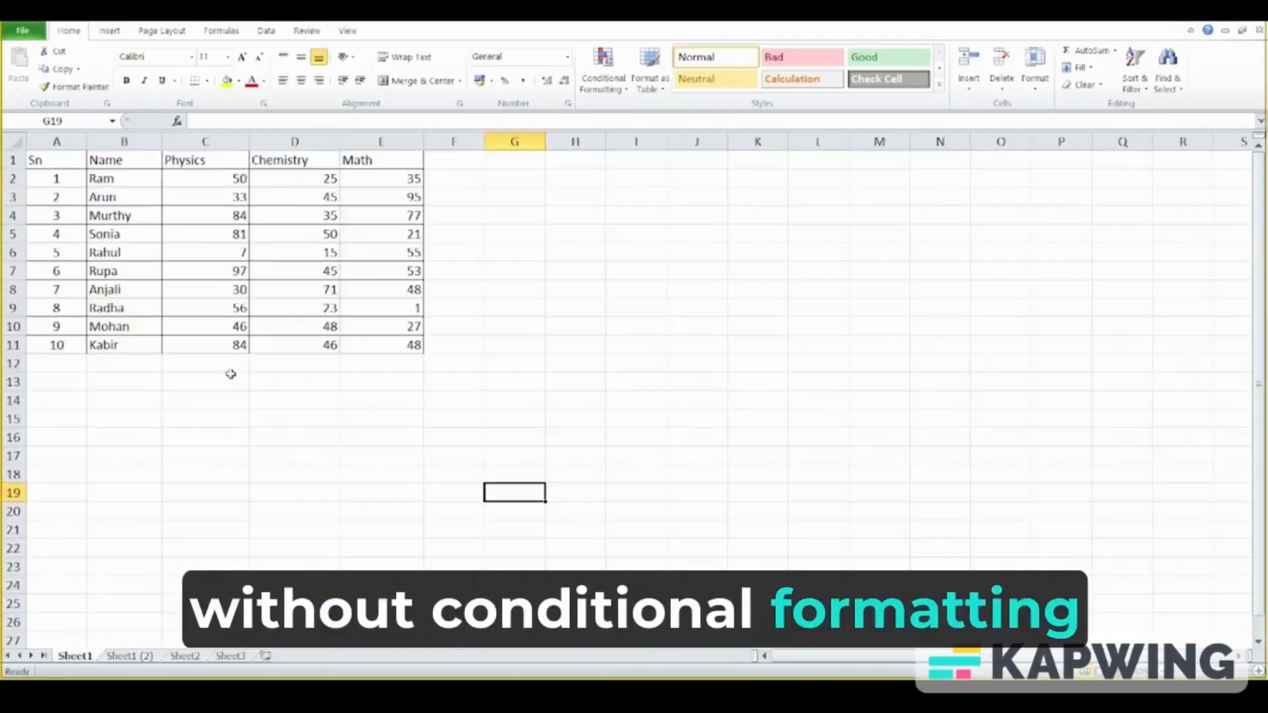
ctrl+scroll(235, 378, up, 1)
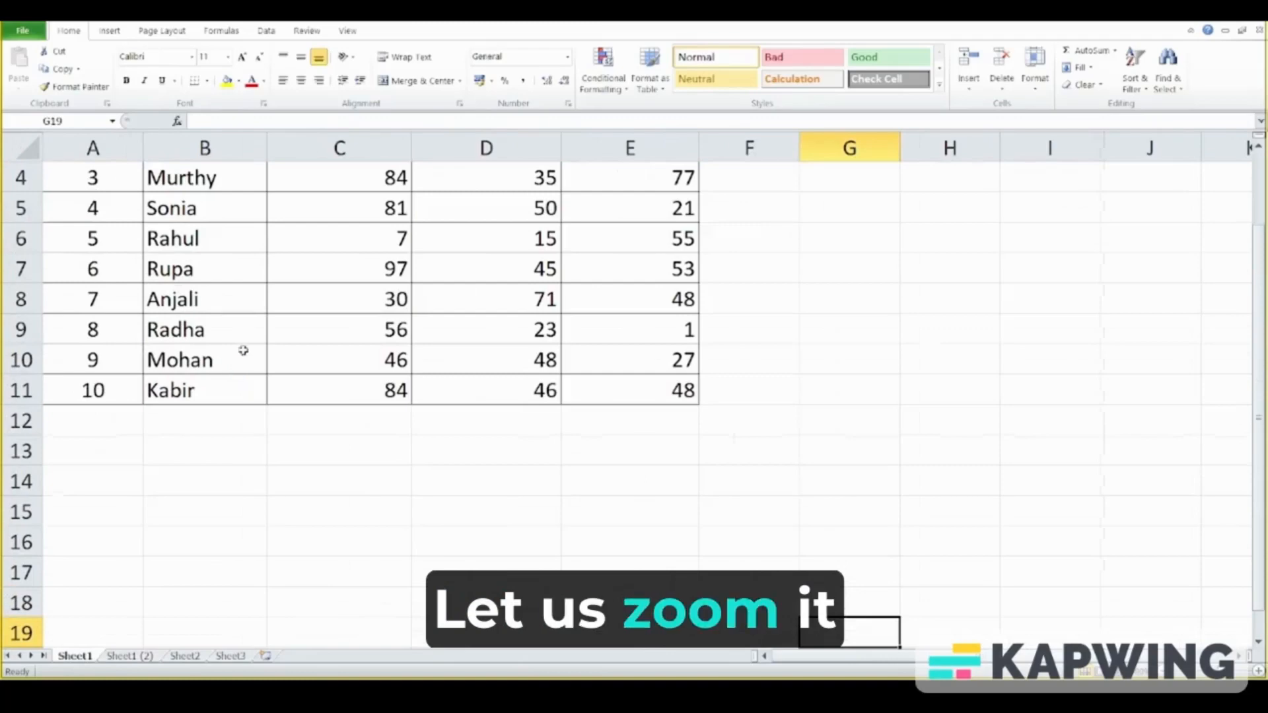
scroll(247, 351, up, 1)
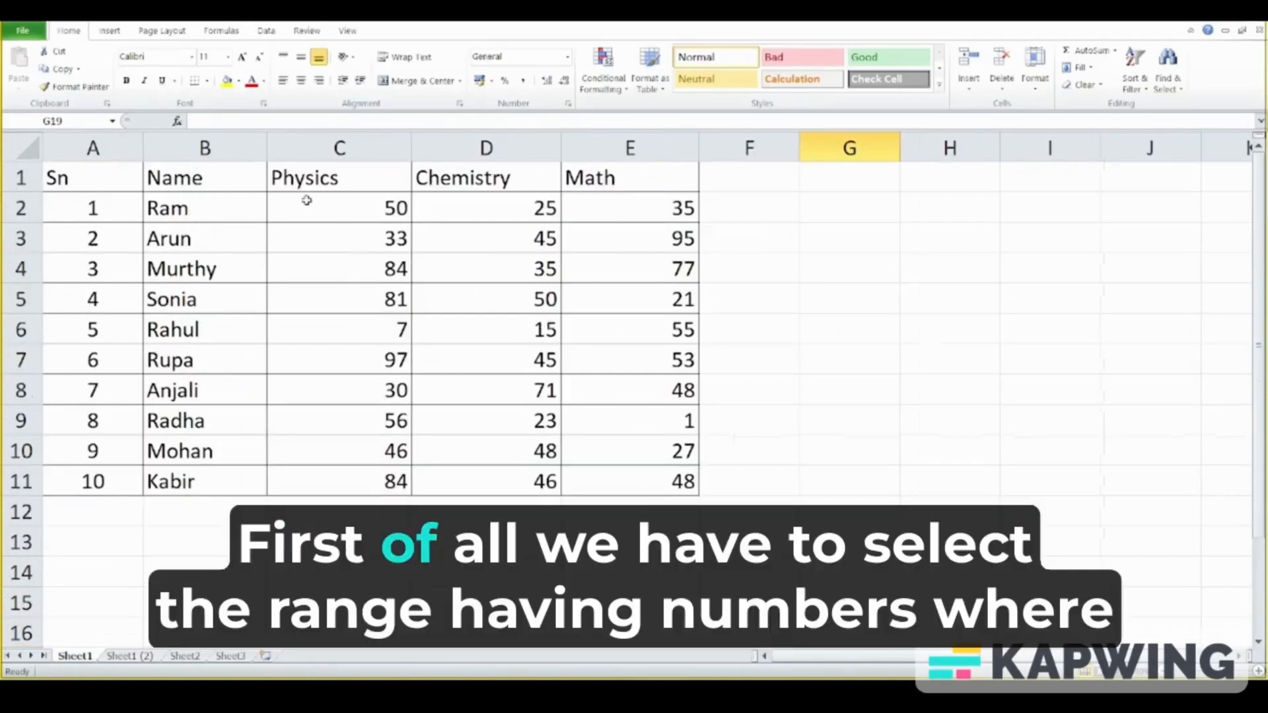
Create a new conditional formatting rule for the marks in C2:E11, using the rule type "Format only cells that contain"
drag(324, 202, 614, 484)
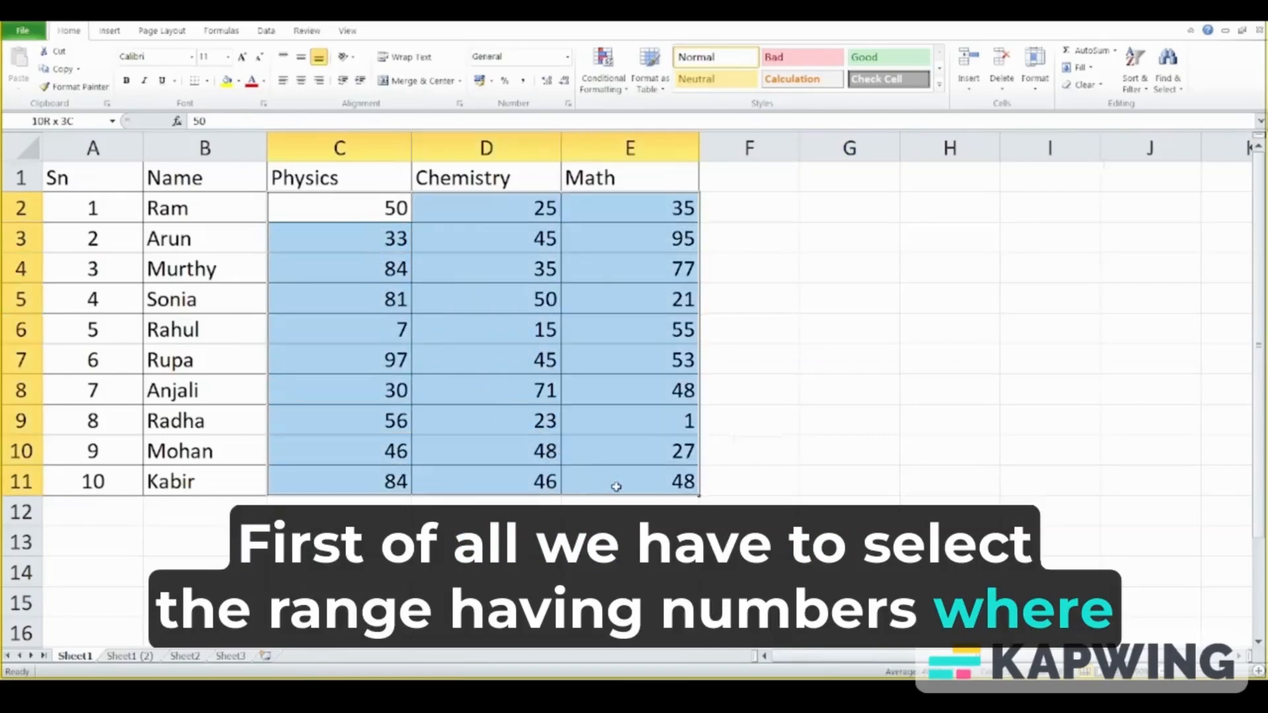
click(375, 218)
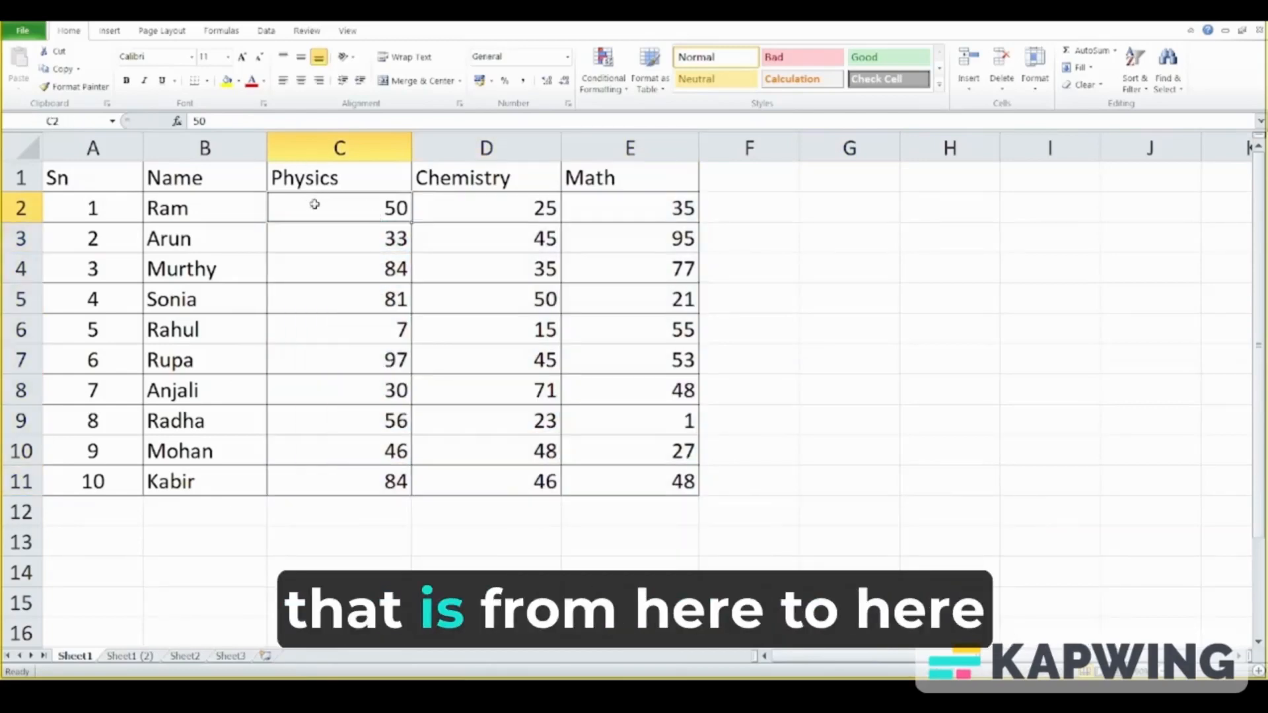
drag(314, 203, 624, 482)
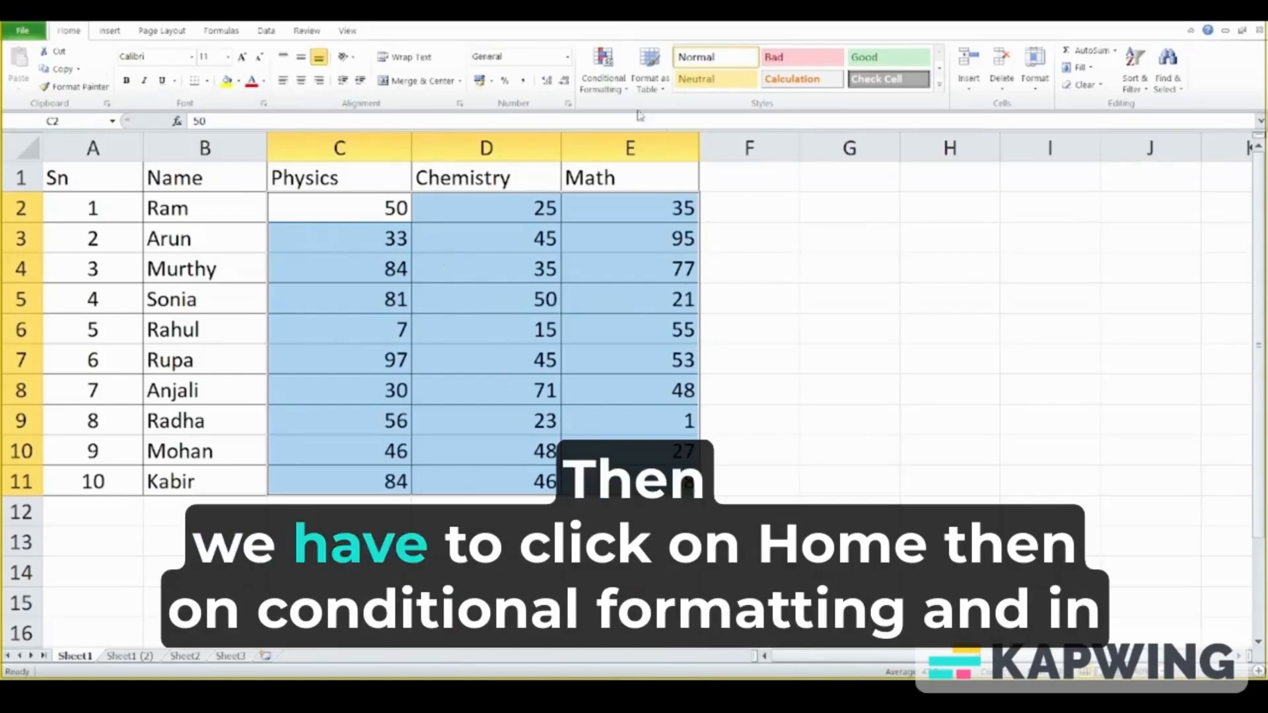
click(618, 88)
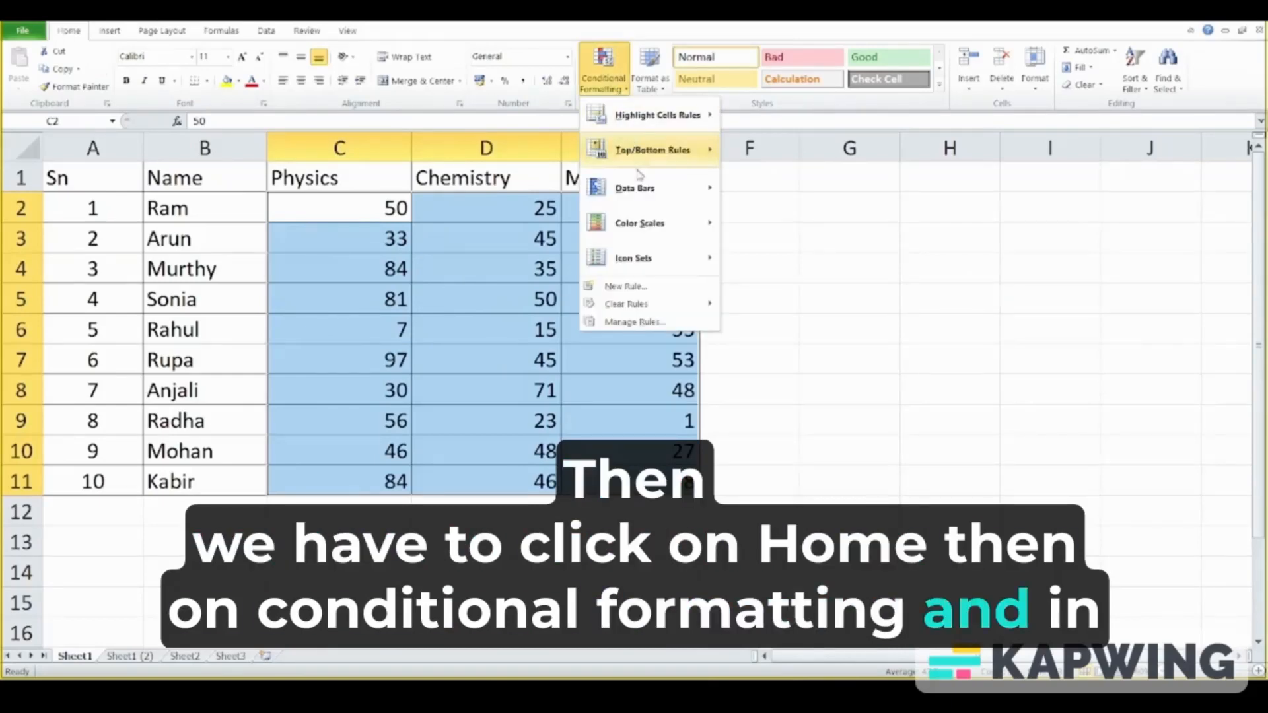
click(625, 286)
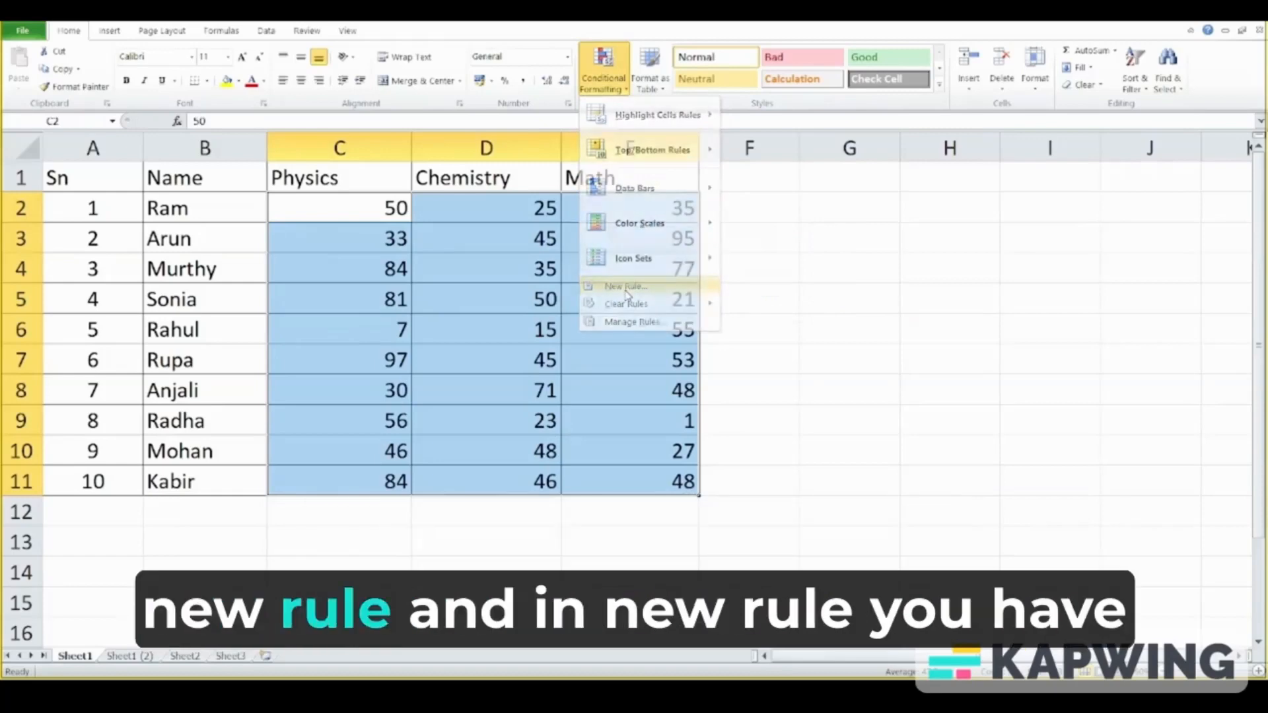
drag(809, 232, 882, 202)
click(817, 252)
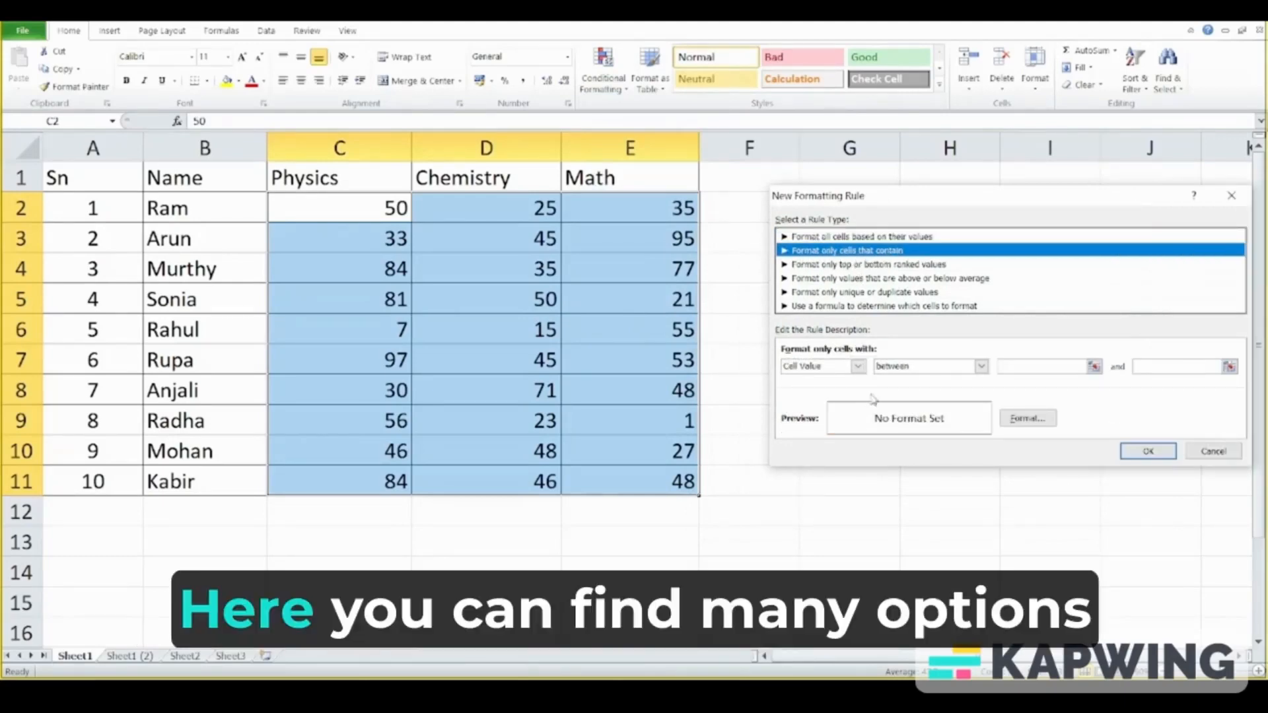
Set the new rule's condition to cell values less than 40
click(981, 366)
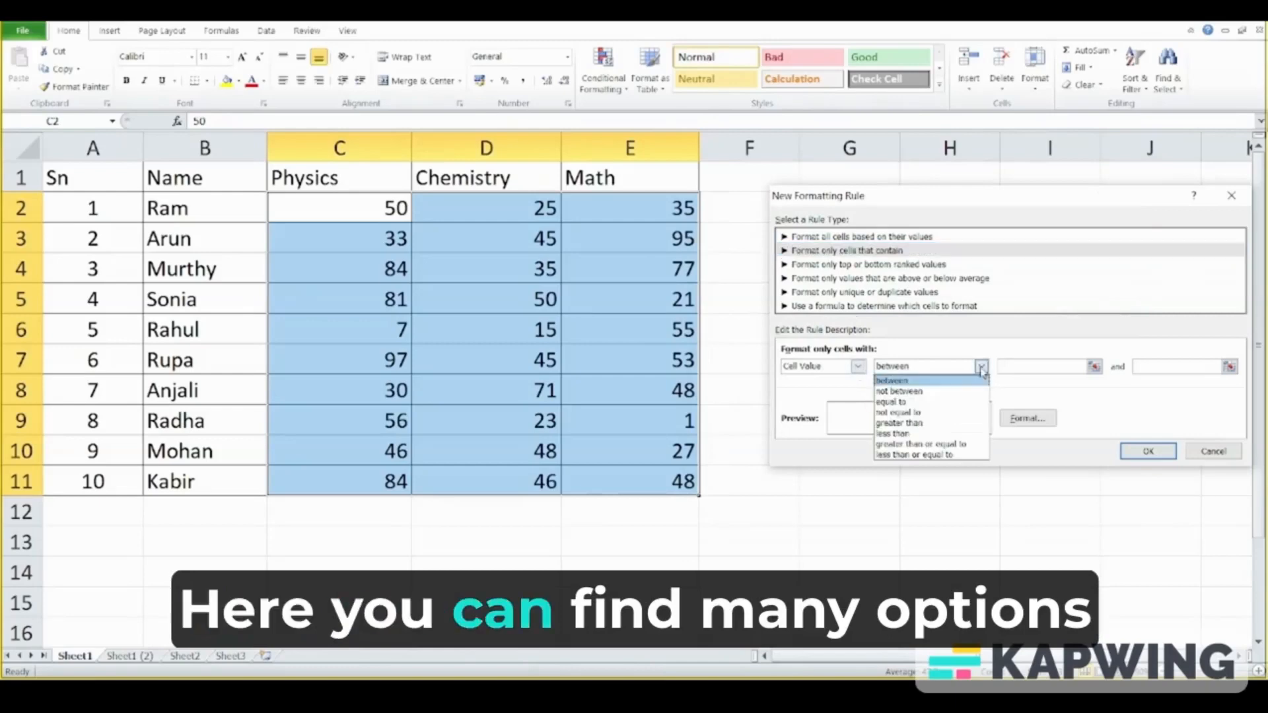
click(911, 434)
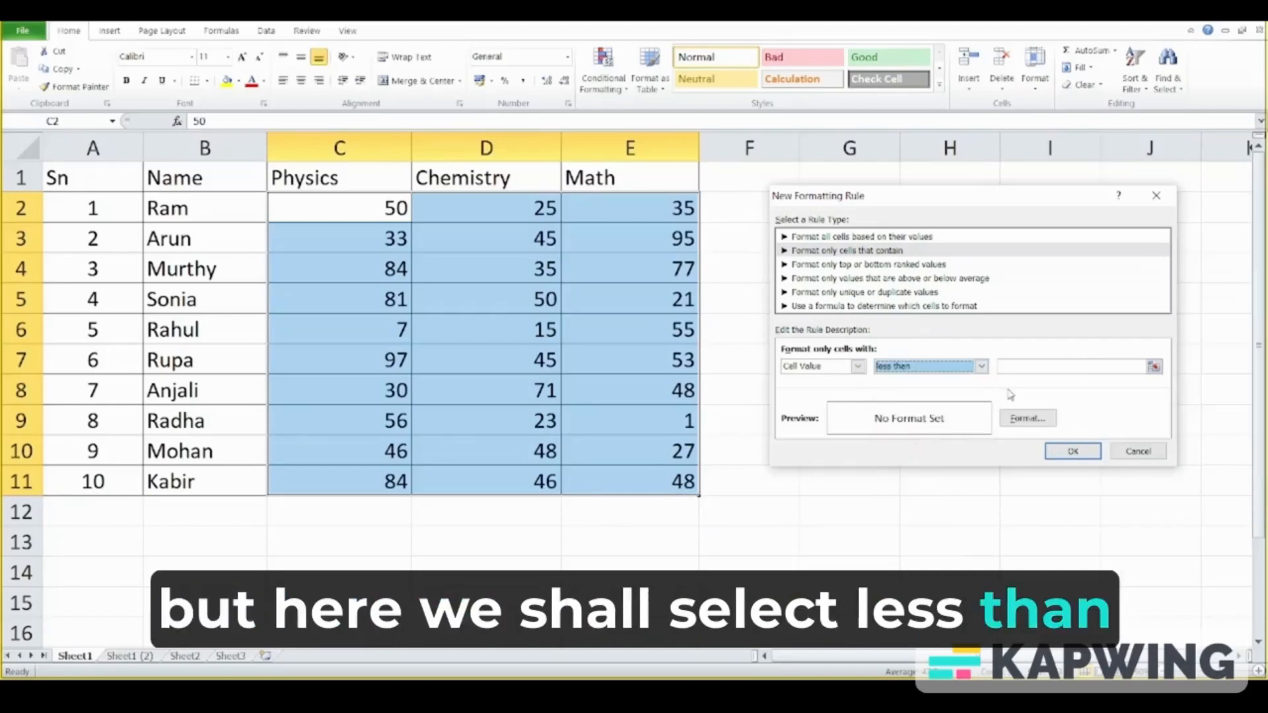
click(1033, 367)
text(40)
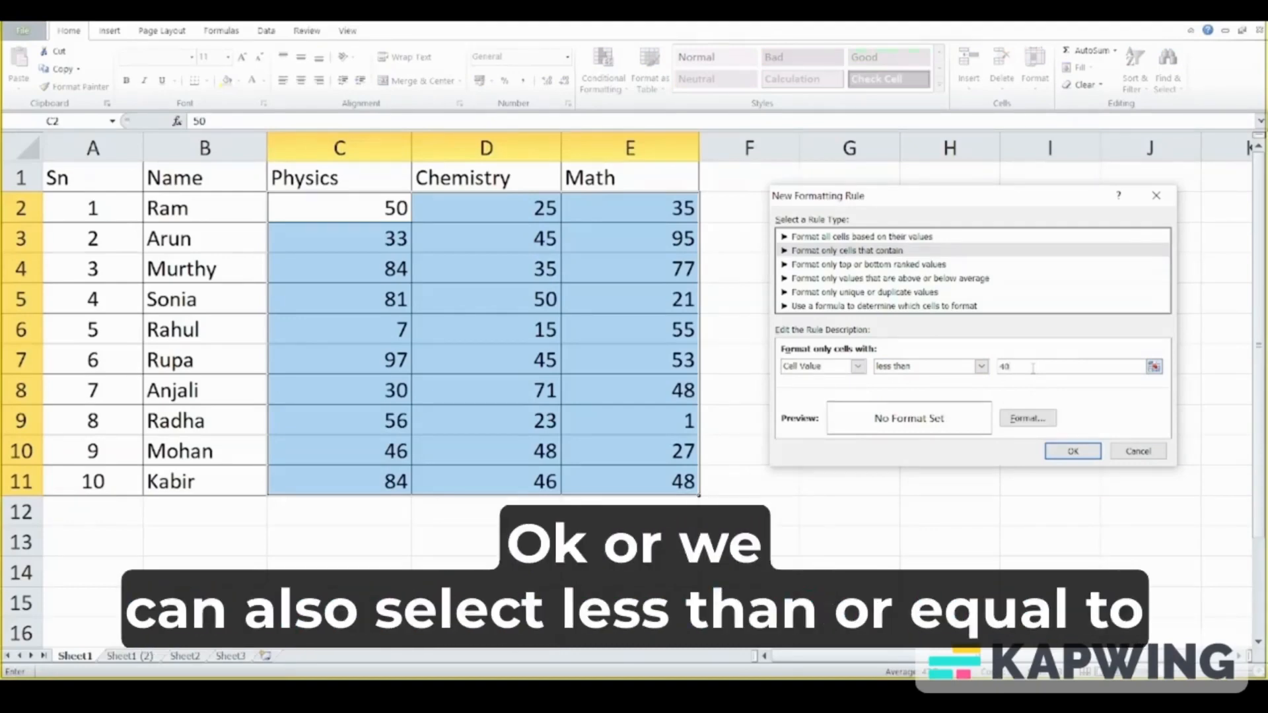
Review the comparison options available for the rule's condition and keep "less than"
click(979, 367)
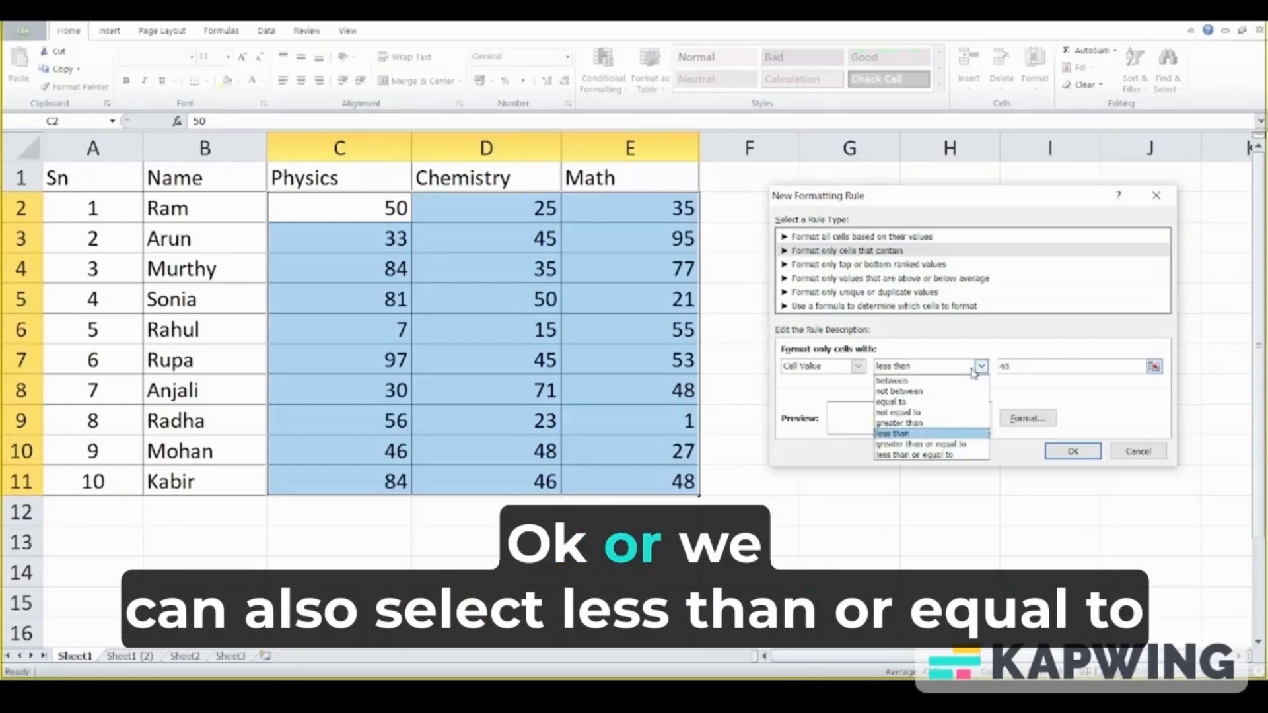
click(915, 435)
click(1026, 369)
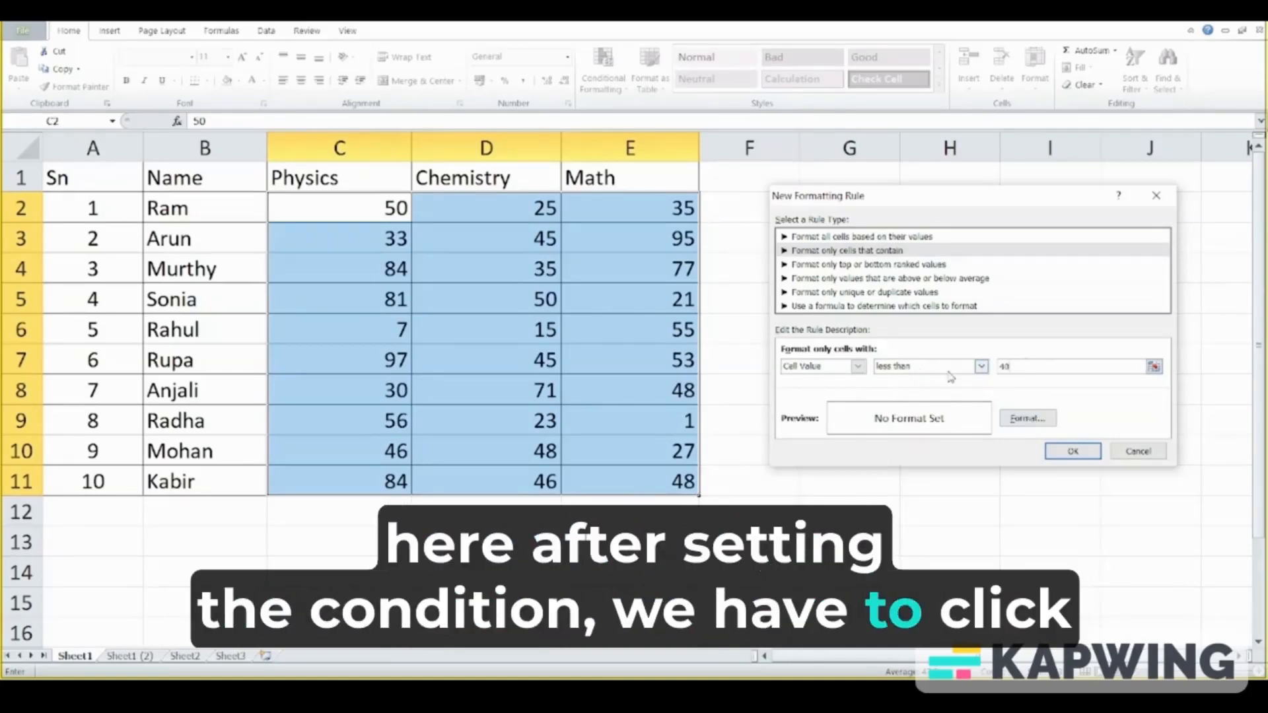
Set the new rule's format to a red background fill
click(1034, 423)
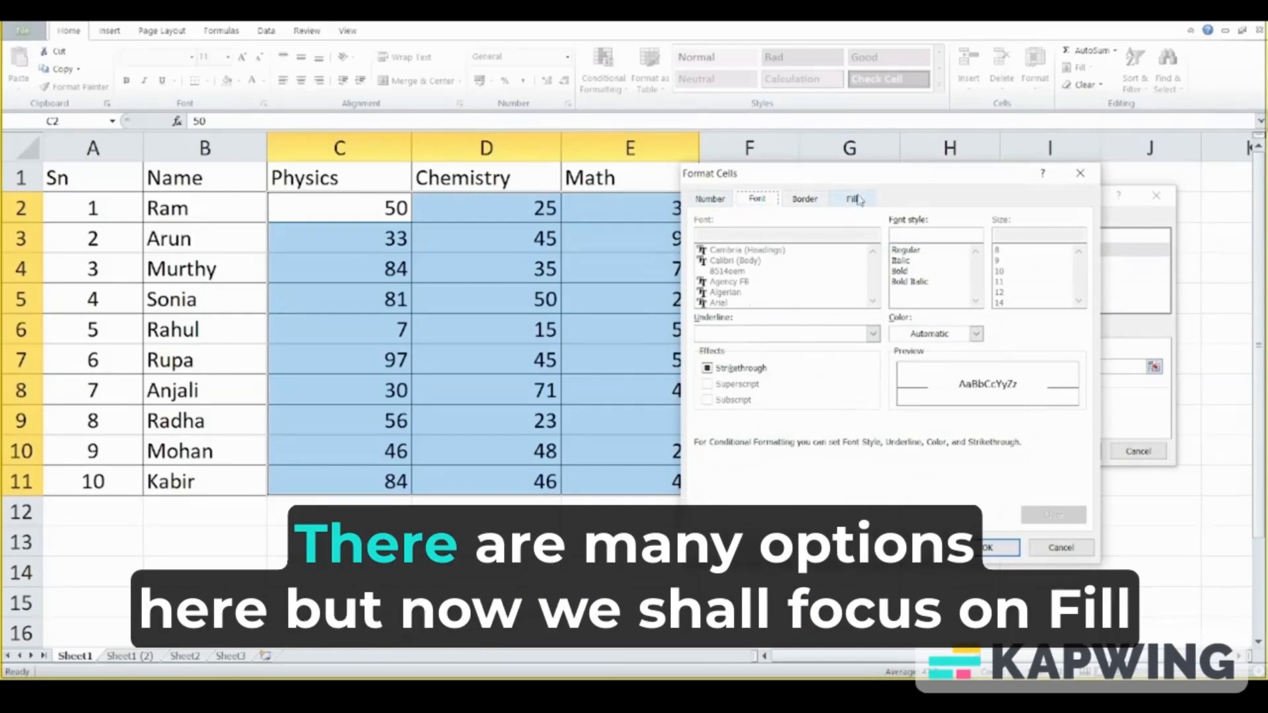
click(853, 199)
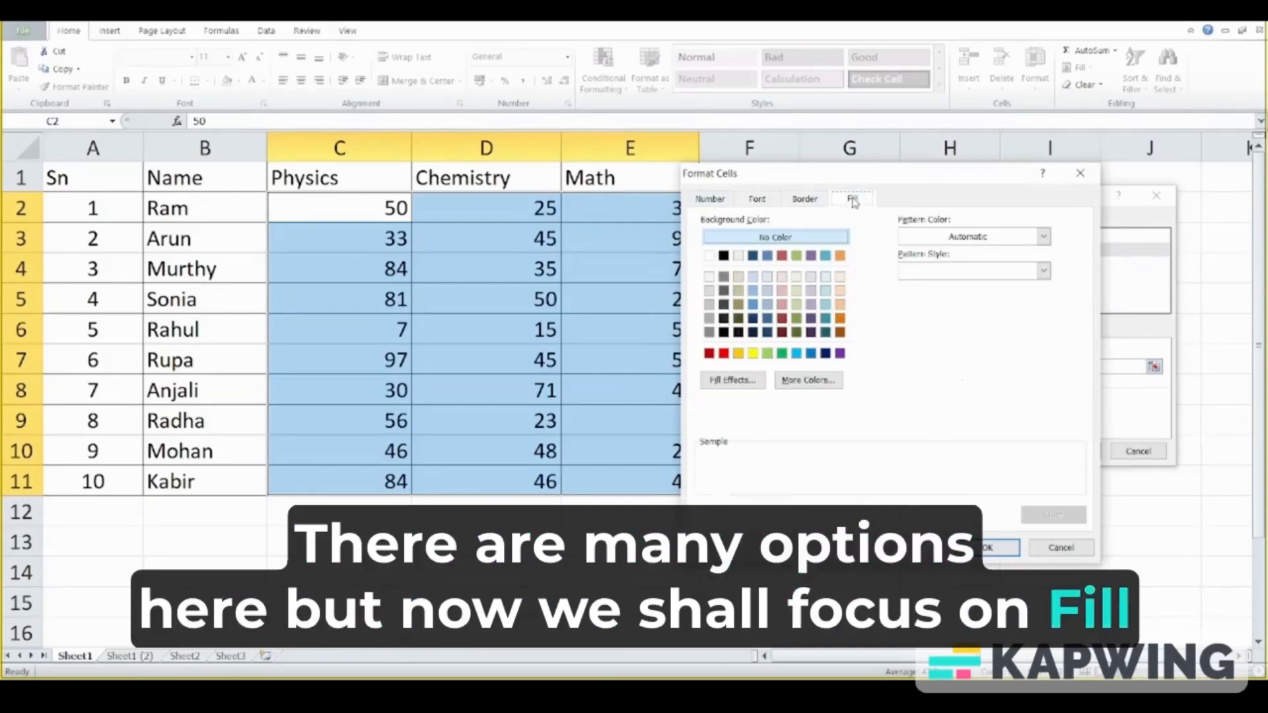
click(724, 354)
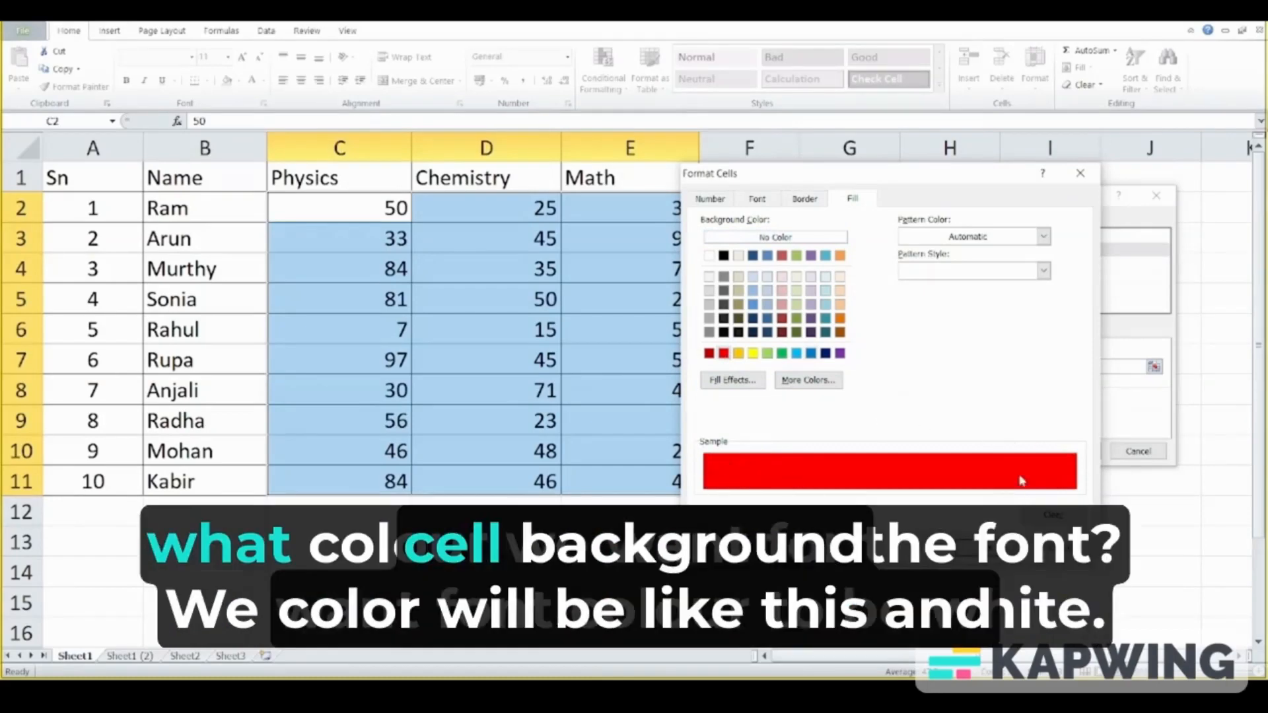
Set the rule's font color to white and apply the finished rule to the selected marks
click(756, 199)
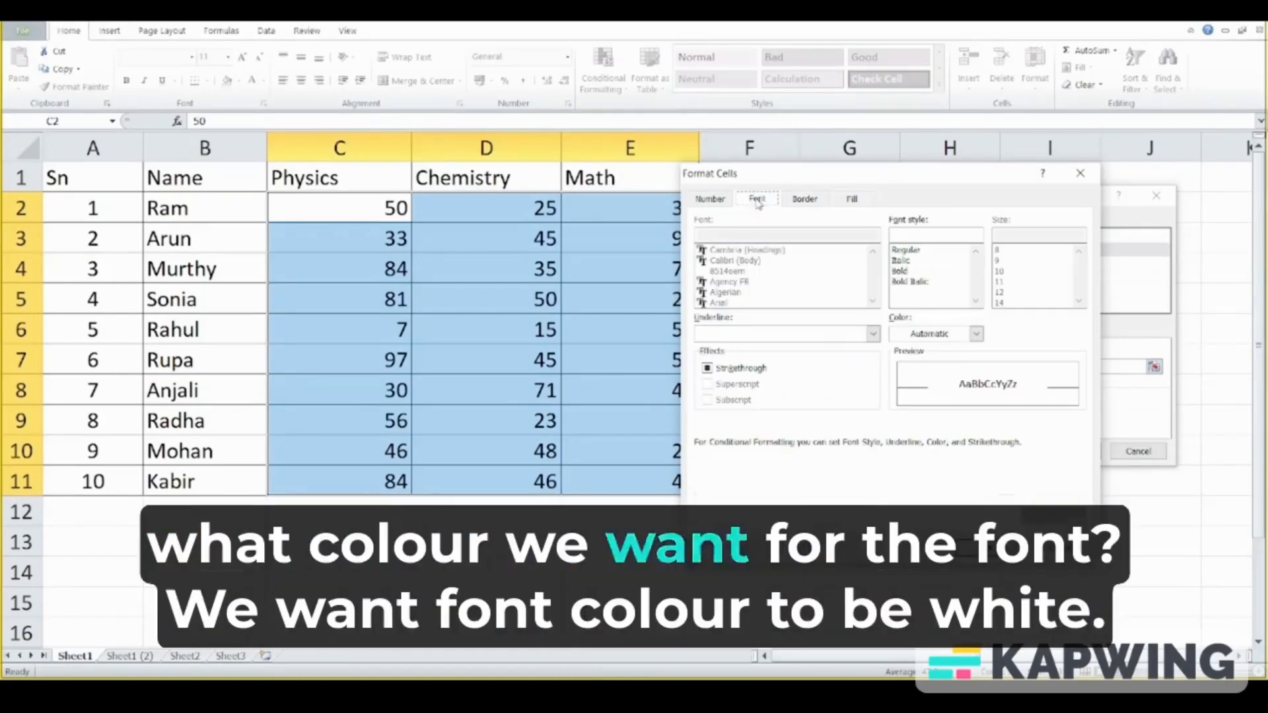
click(938, 334)
click(898, 383)
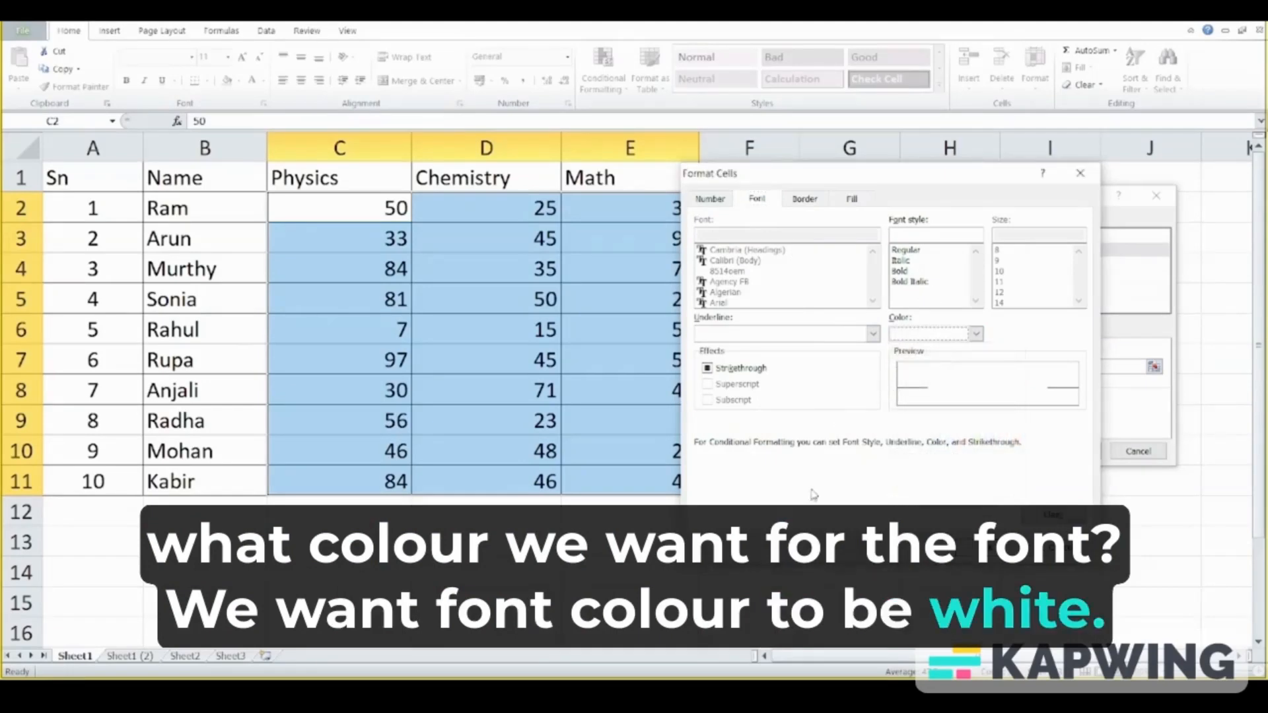
click(987, 548)
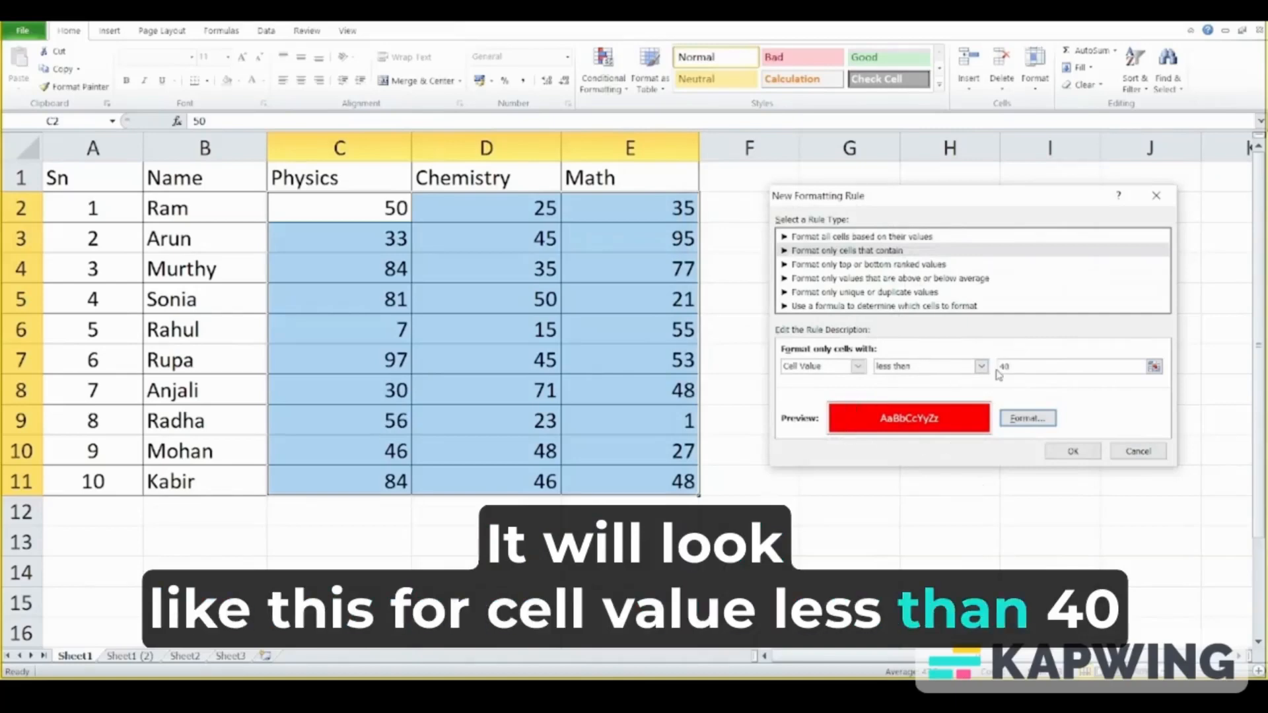
click(1074, 462)
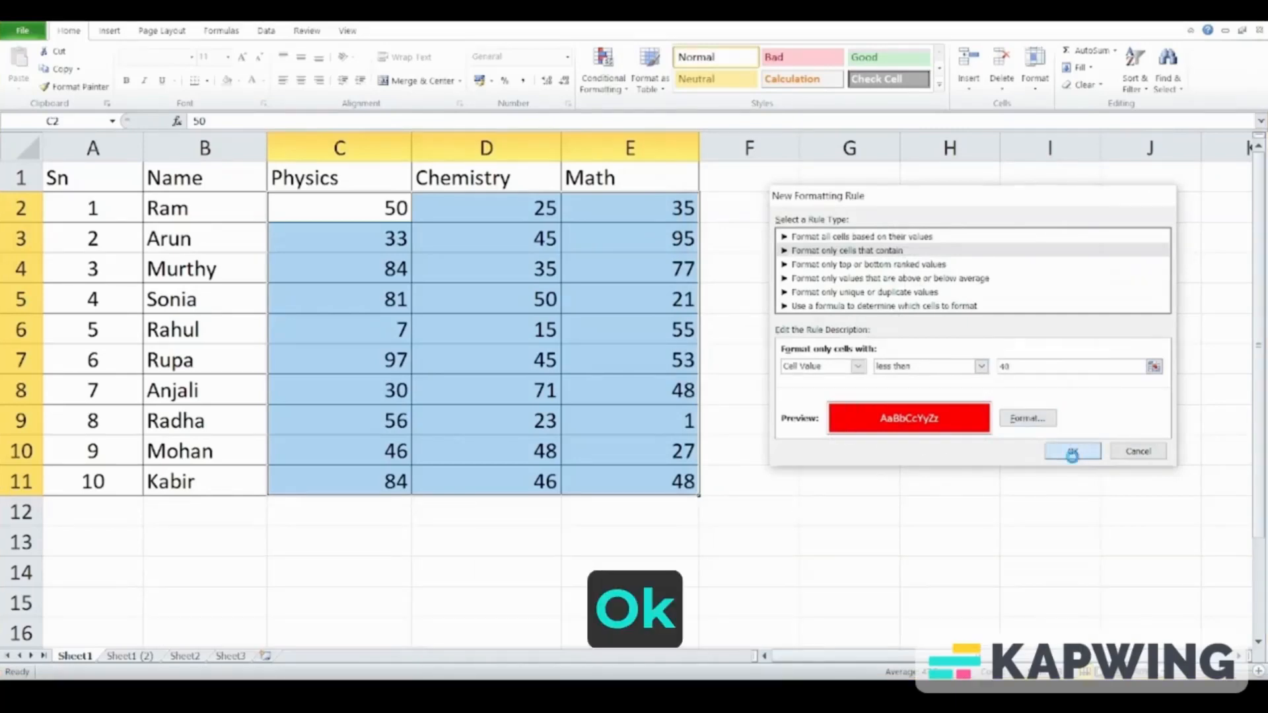
click(1073, 457)
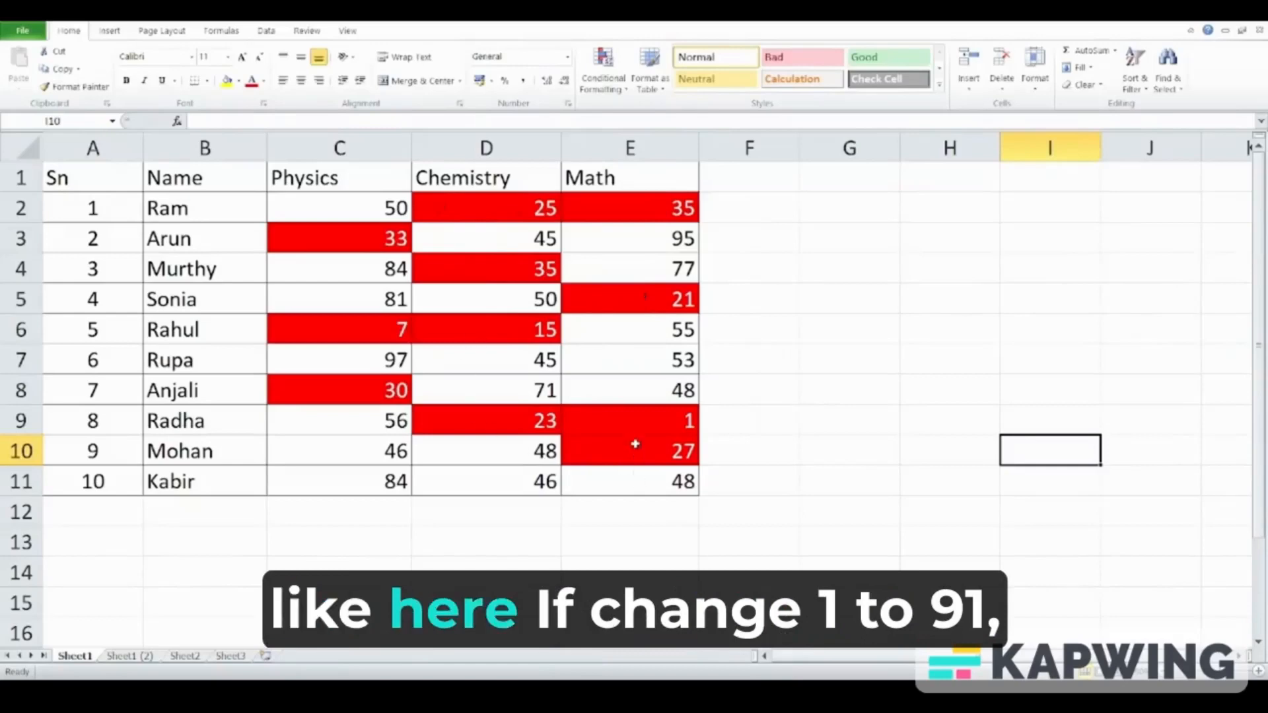
Set the Math score in E9 to 91
click(636, 417)
text(91)
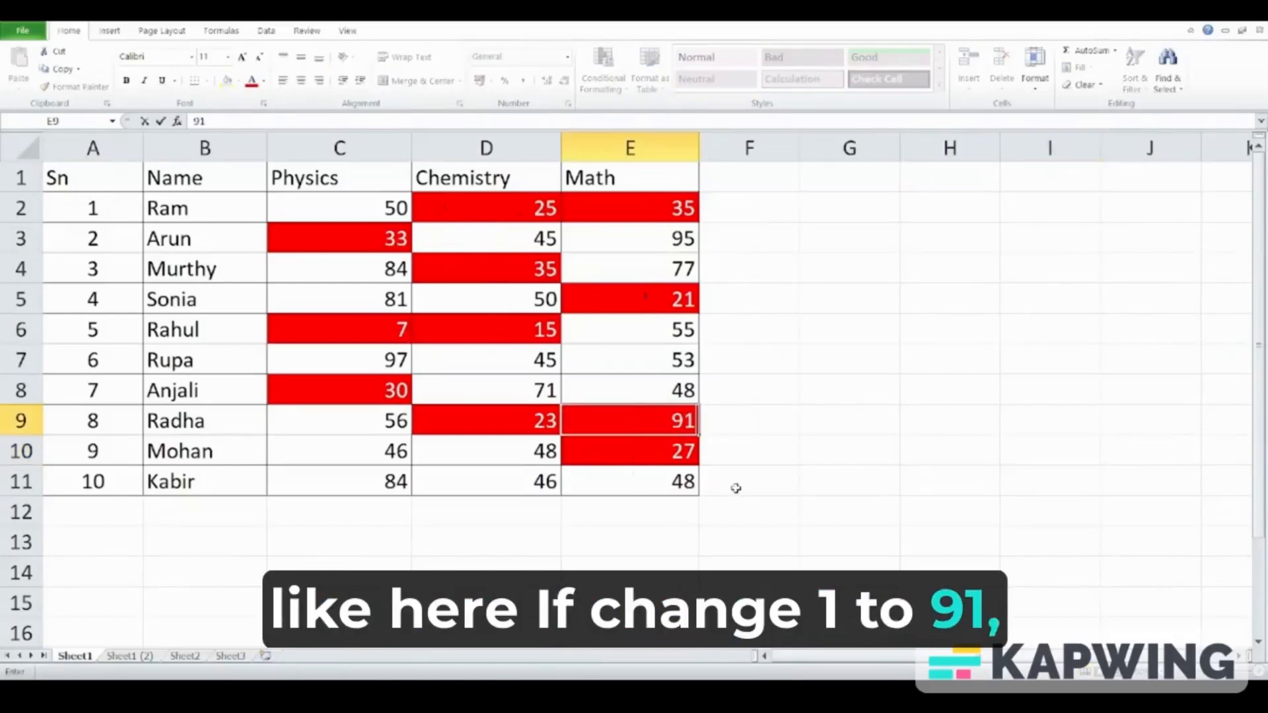
key(Return)
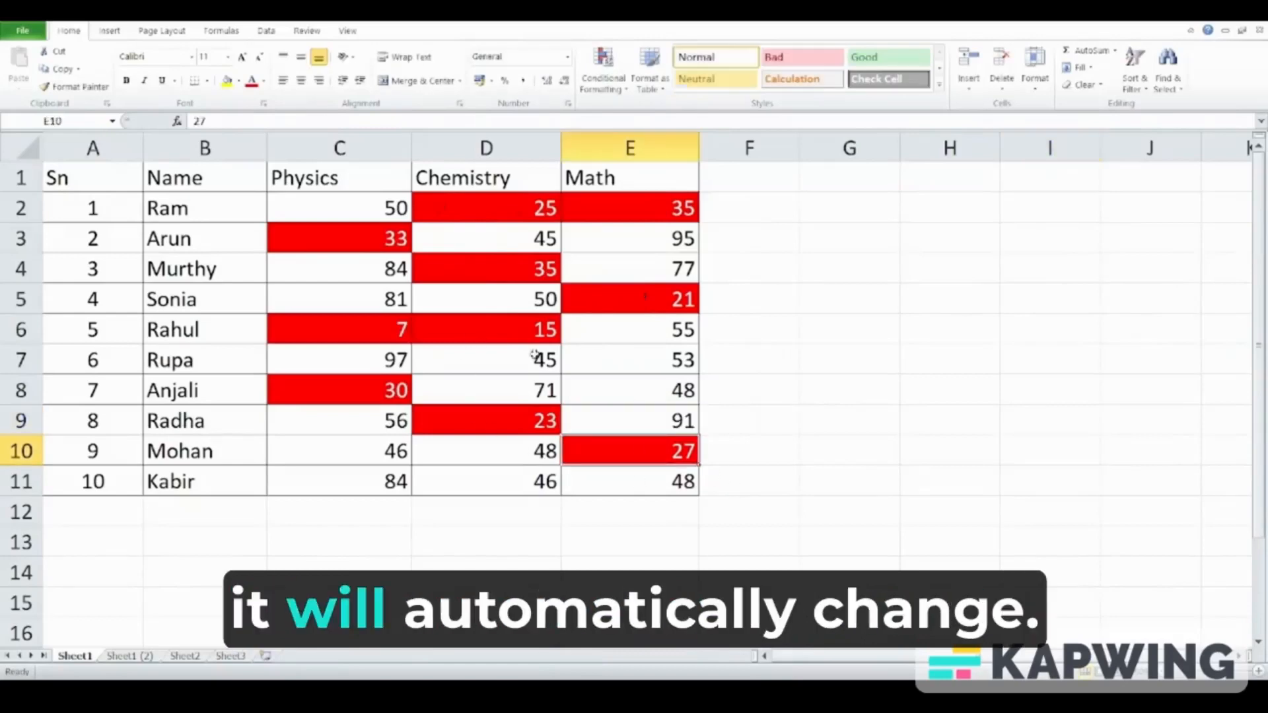
Set the Physics scores in C3, C6 and C8 to 55, 70 and 88, and the Chemistry score in D9 to 89
click(374, 241)
text(55)
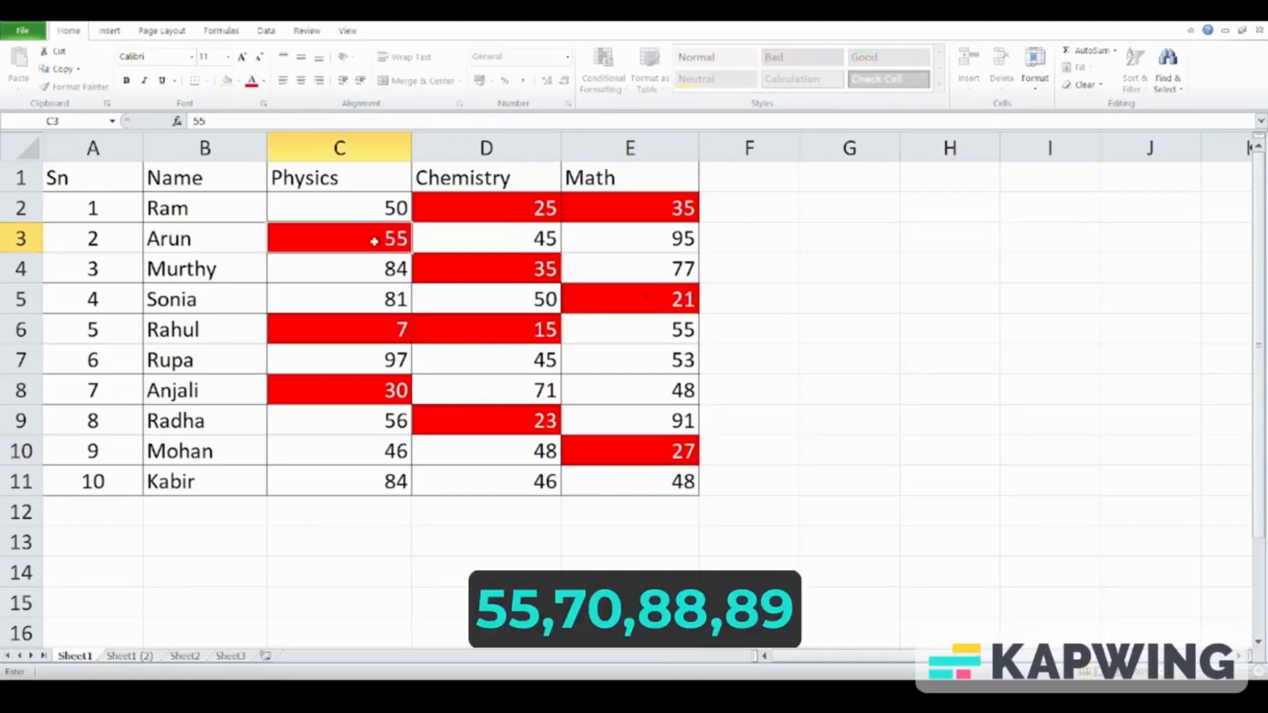
key(Return)
key(Return)
text(70)
key(Return)
key(Return)
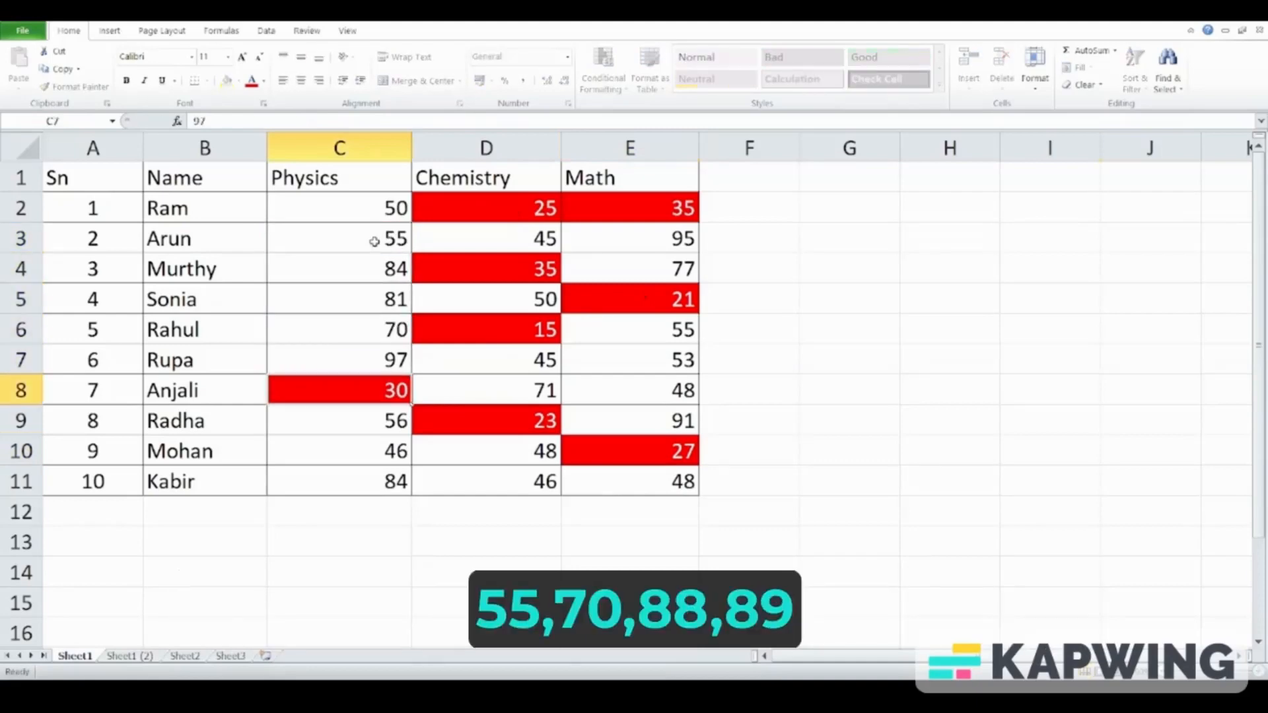
text(88)
key(Tab)
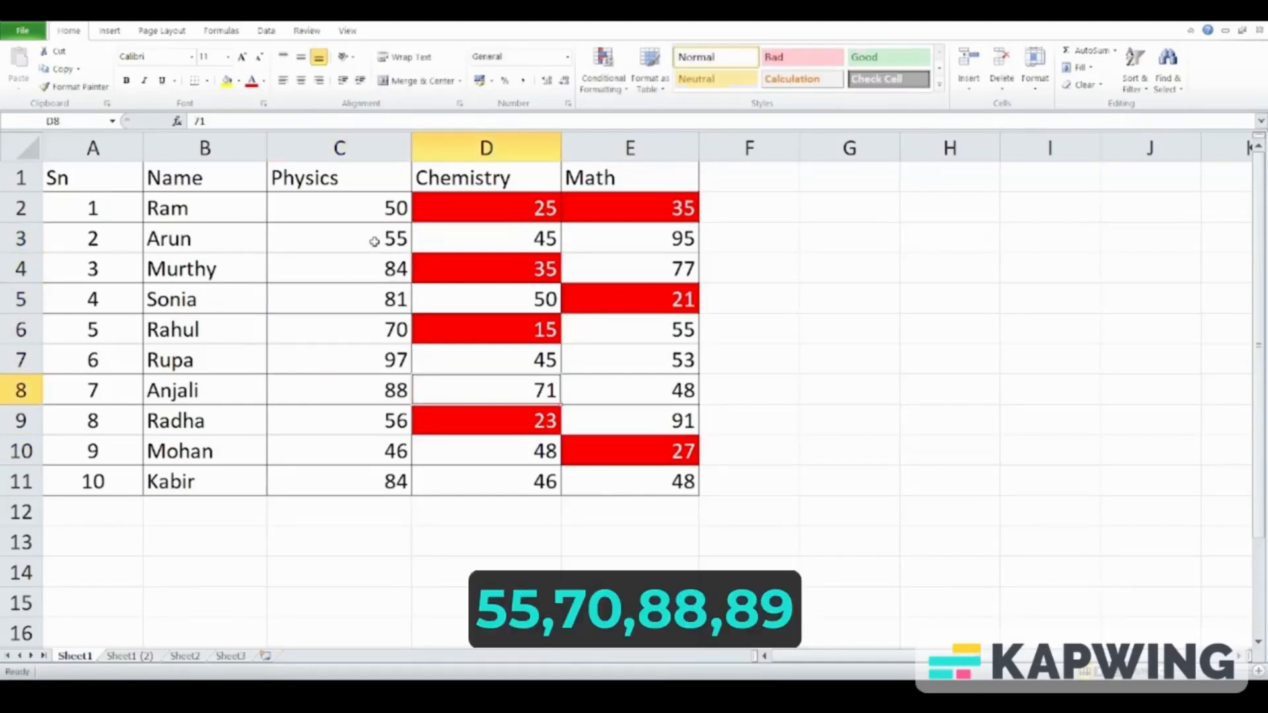
text(89)
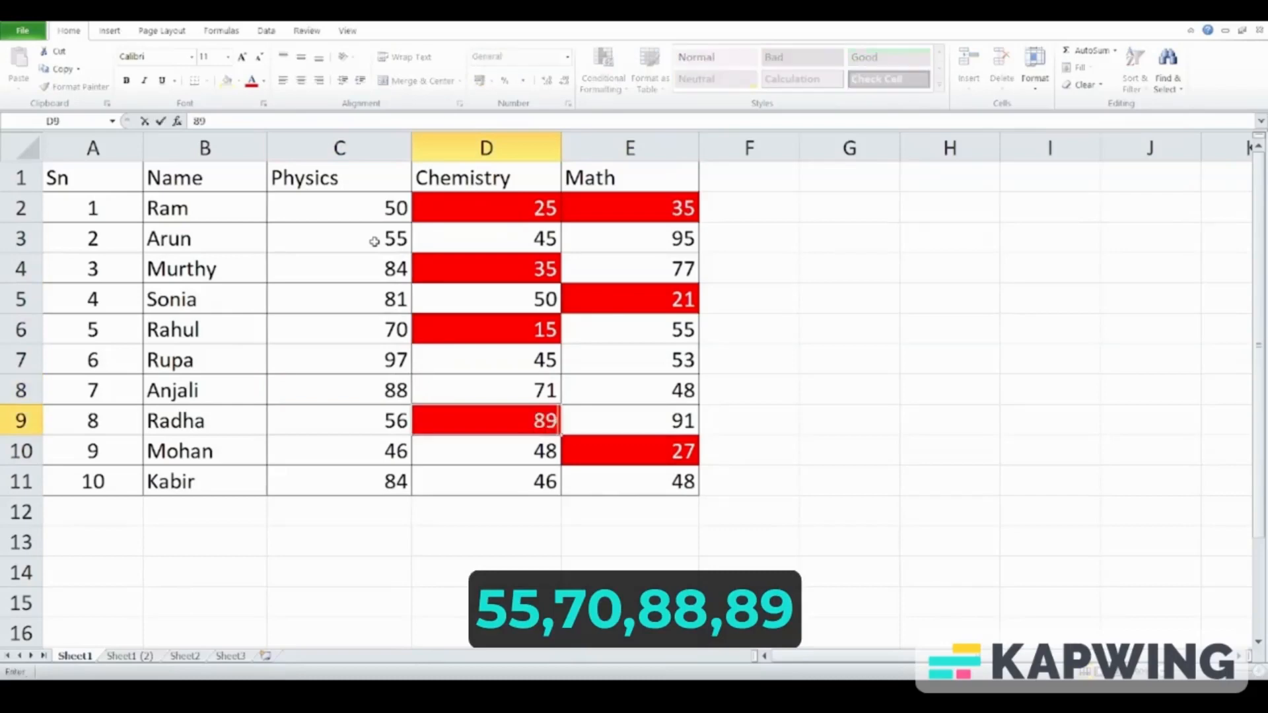
key(Up)
Go through the Physics column cell by cell to check for scores below 40
key(Up)
key(Up)
key(Up)
key(Up)
key(Up)
key(Up)
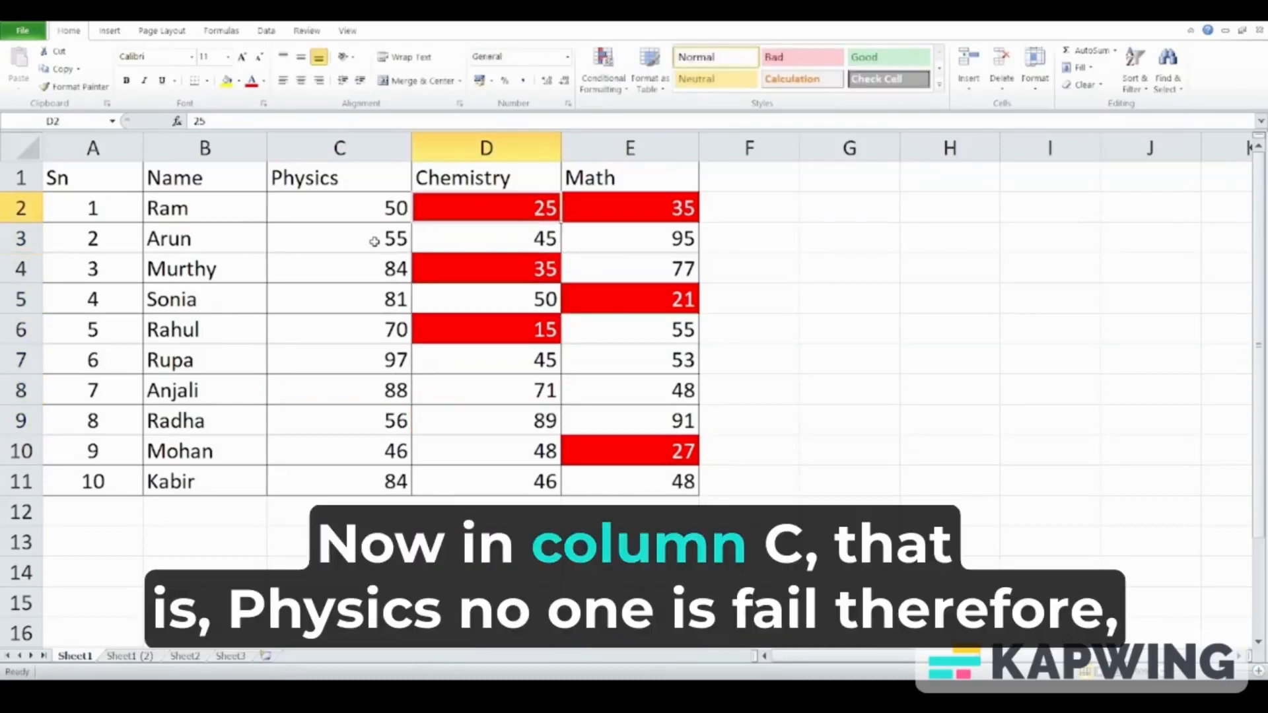
key(Left)
key(Down)
key(Up)
key(Up)
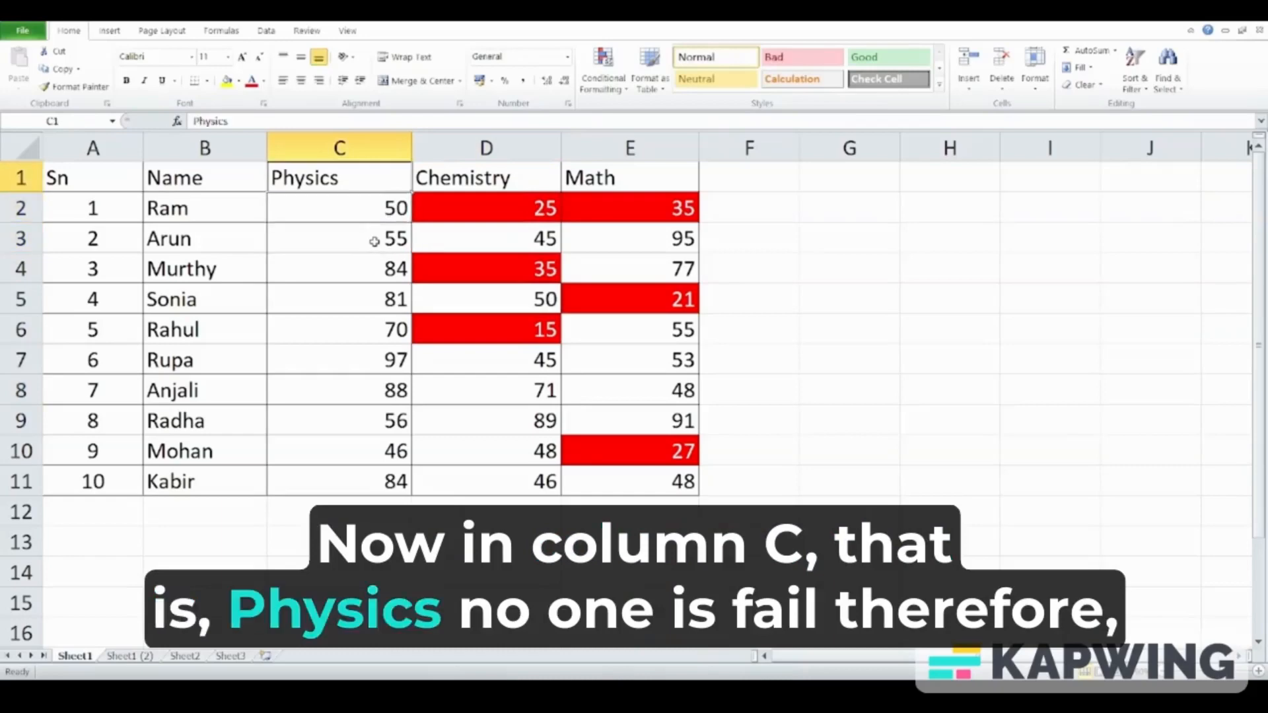
key(Down)
key(Down)
key(Down)
key(Down)
key(Down)
key(Down)
key(Down)
key(Down)
key(Down)
key(Down)
key(Down)
key(Down)
key(Down)
key(Up)
key(Up)
key(Up)
key(Up)
key(Up)
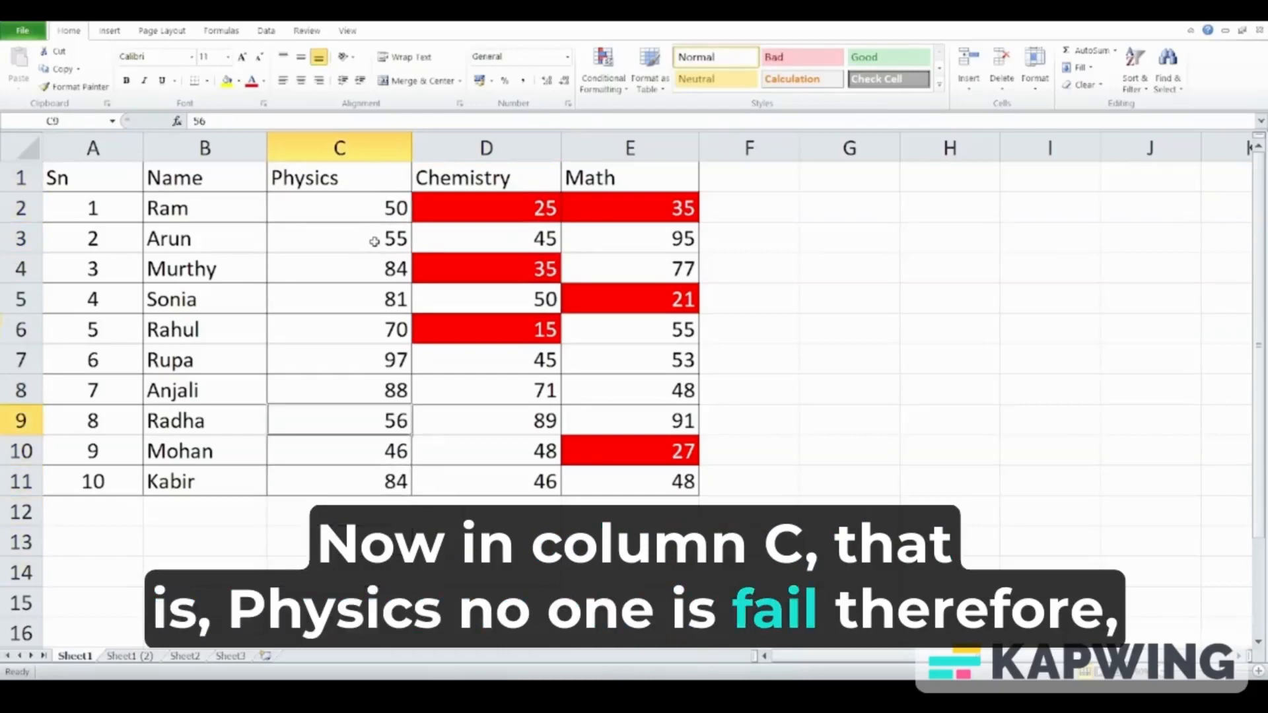
key(Up)
key(Up)
key(Up)
key(Up)
key(Up)
key(Up)
Set the Physics score in C5 to 18
key(Down)
key(Down)
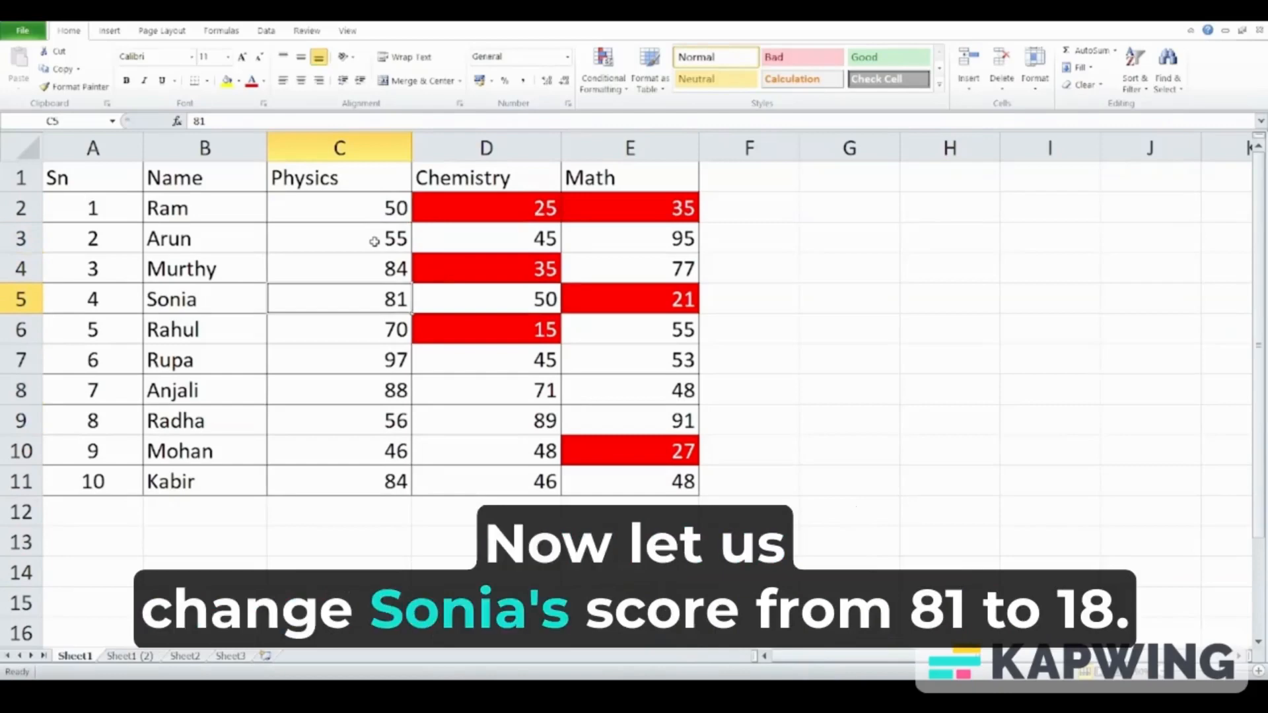
text(18)
key(Return)
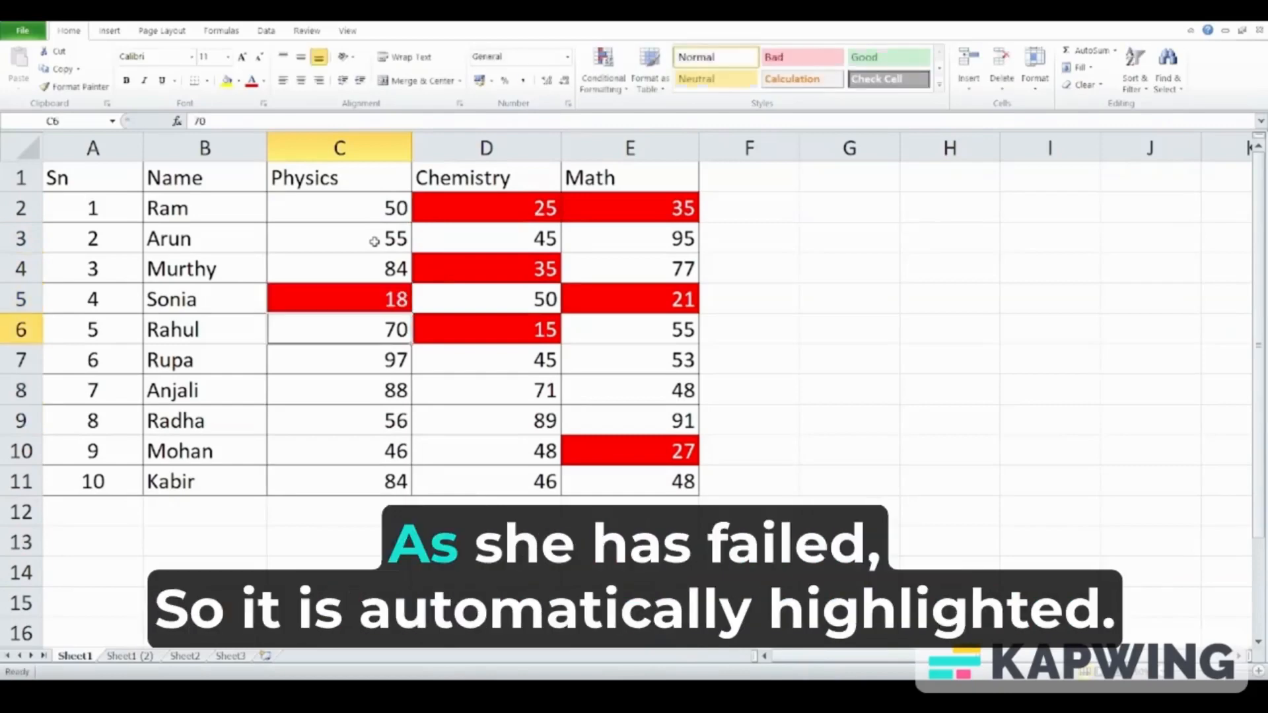
Set the Physics score in C8 to 39
key(Down)
key(Down)
key(Down)
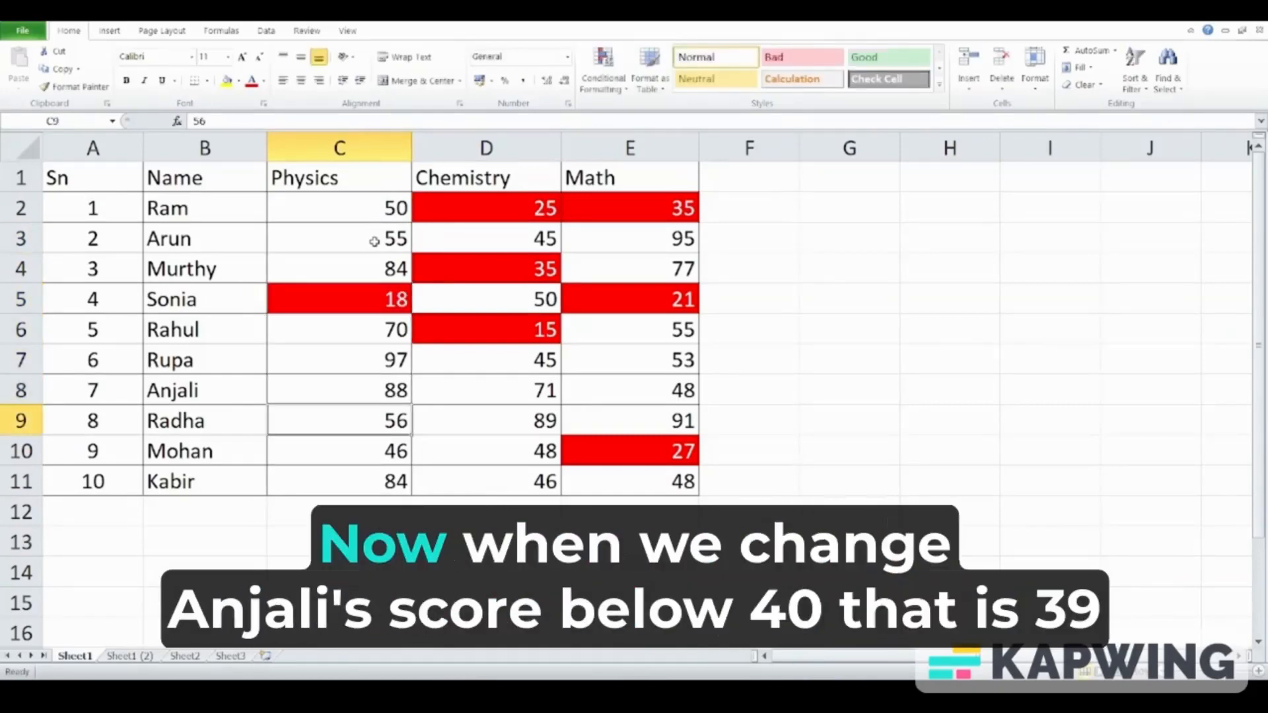
key(Up)
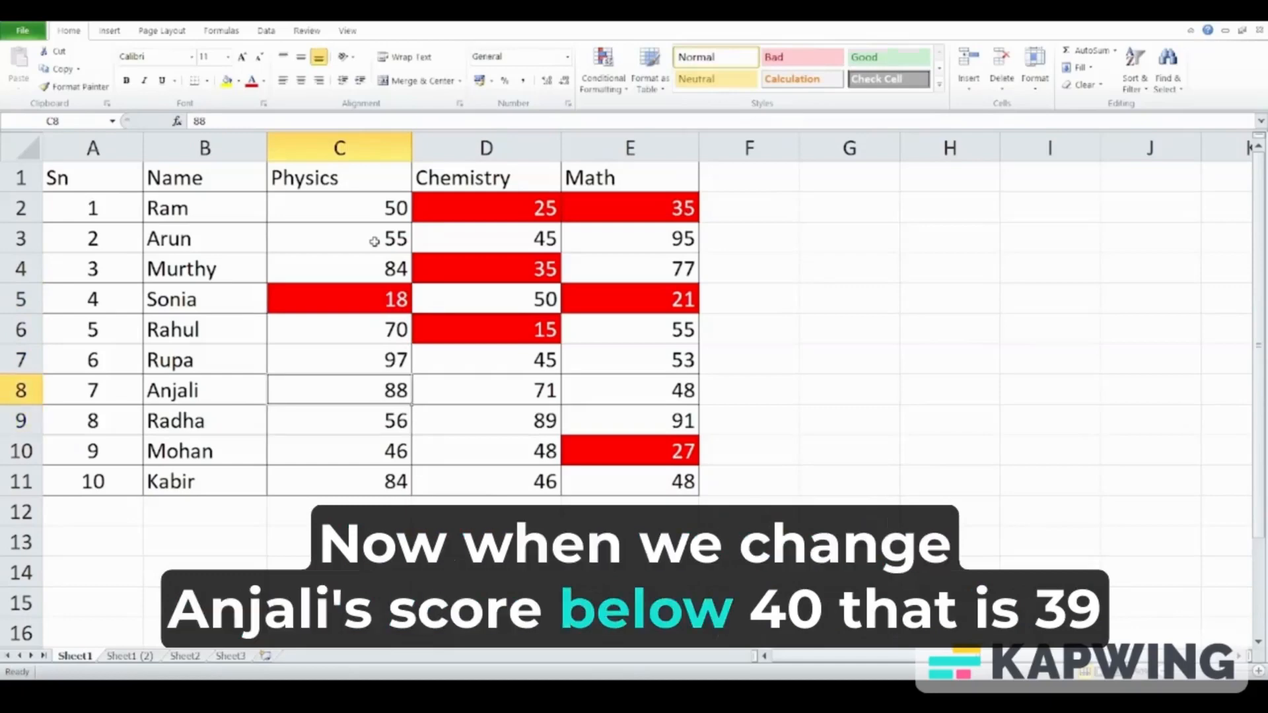
text(39)
key(Return)
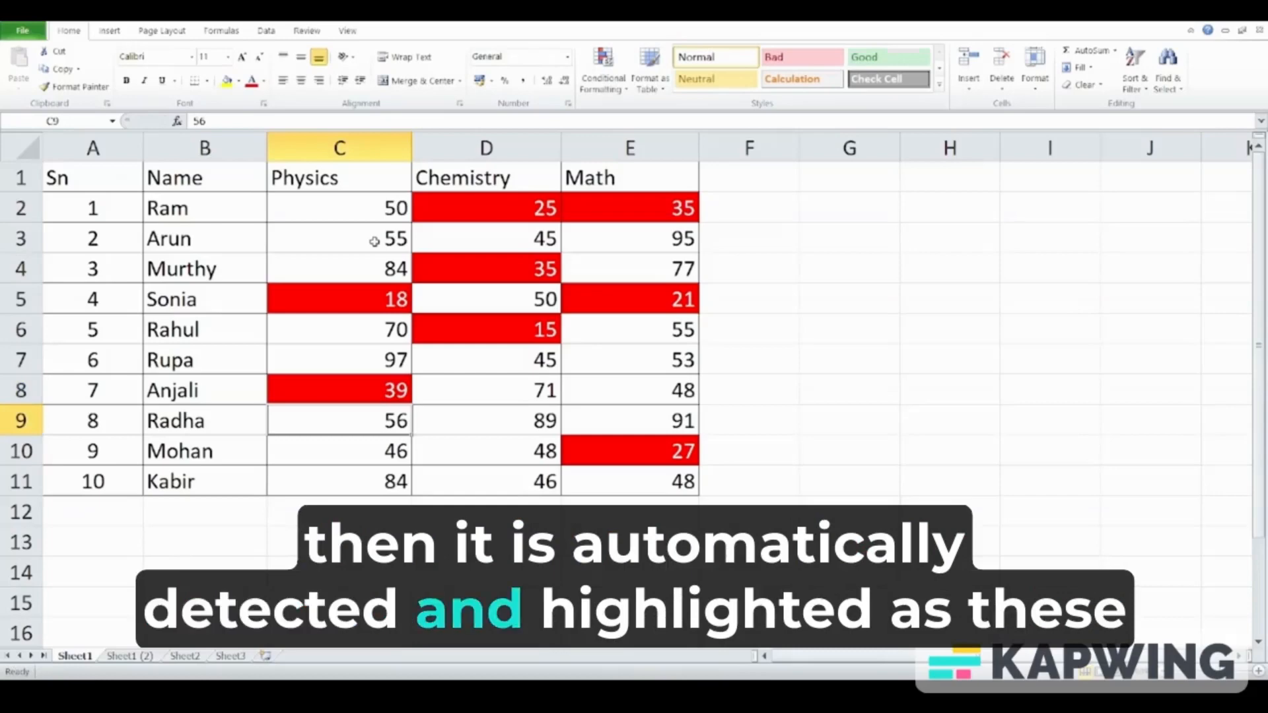
drag(340, 207, 542, 464)
click(776, 324)
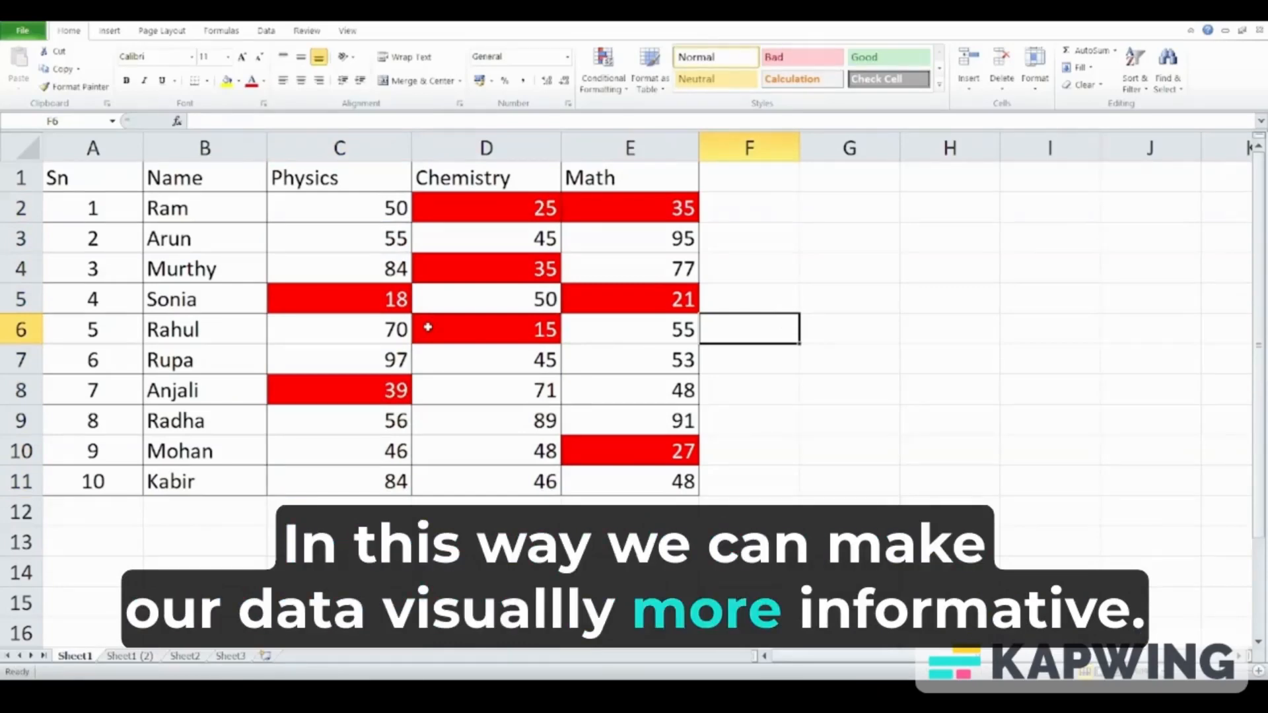
click(467, 371)
drag(326, 204, 611, 475)
Enter the condition label "BELOW 40" in cell G3 beside the marks table
click(818, 239)
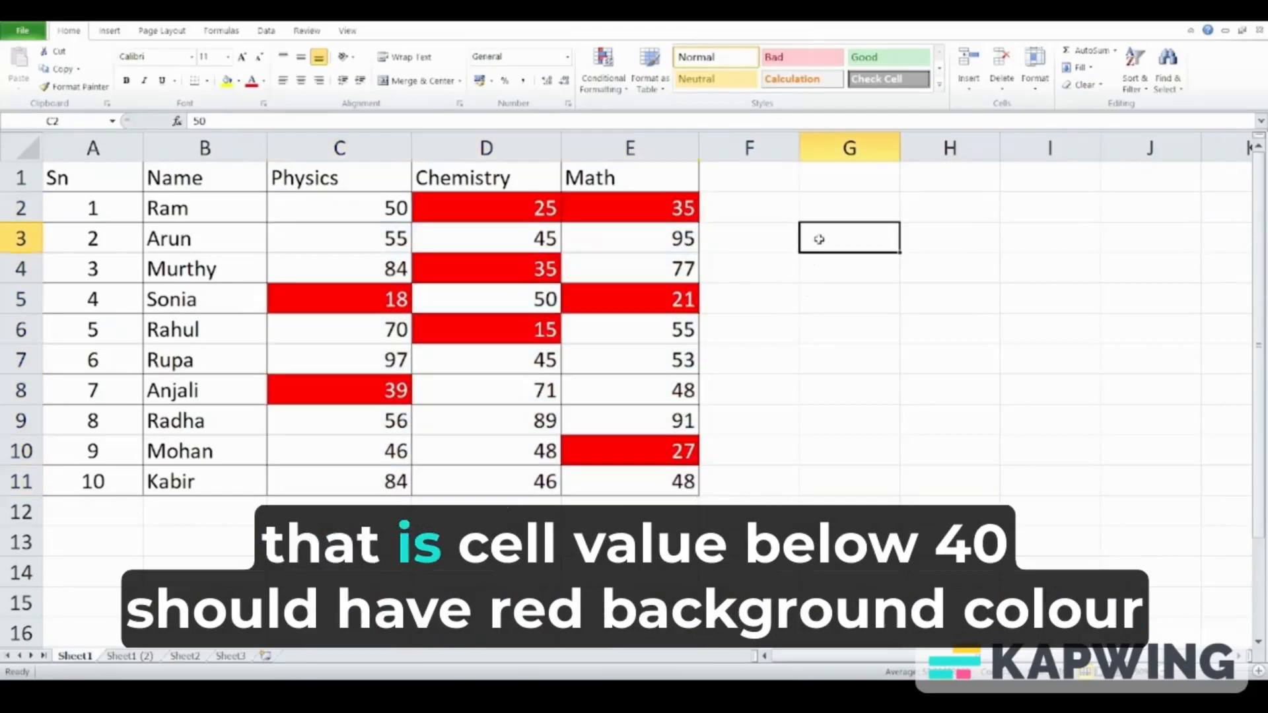
text(BEL)
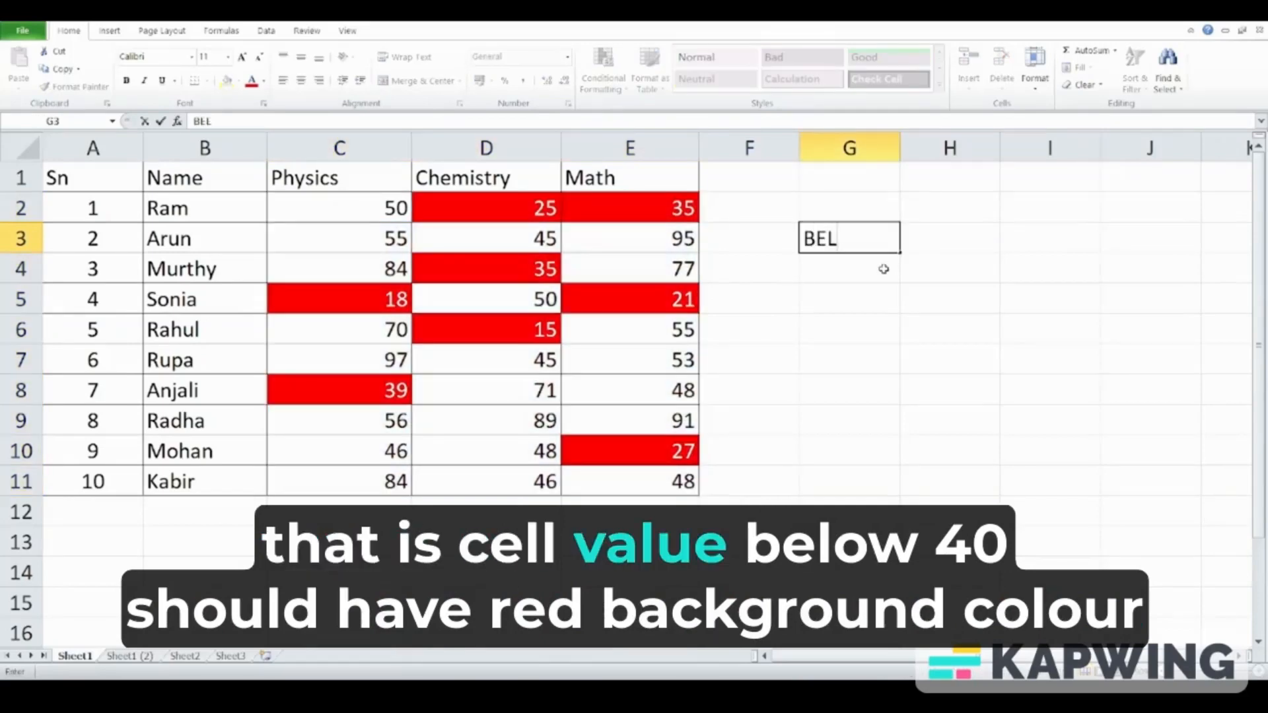
text(OW)
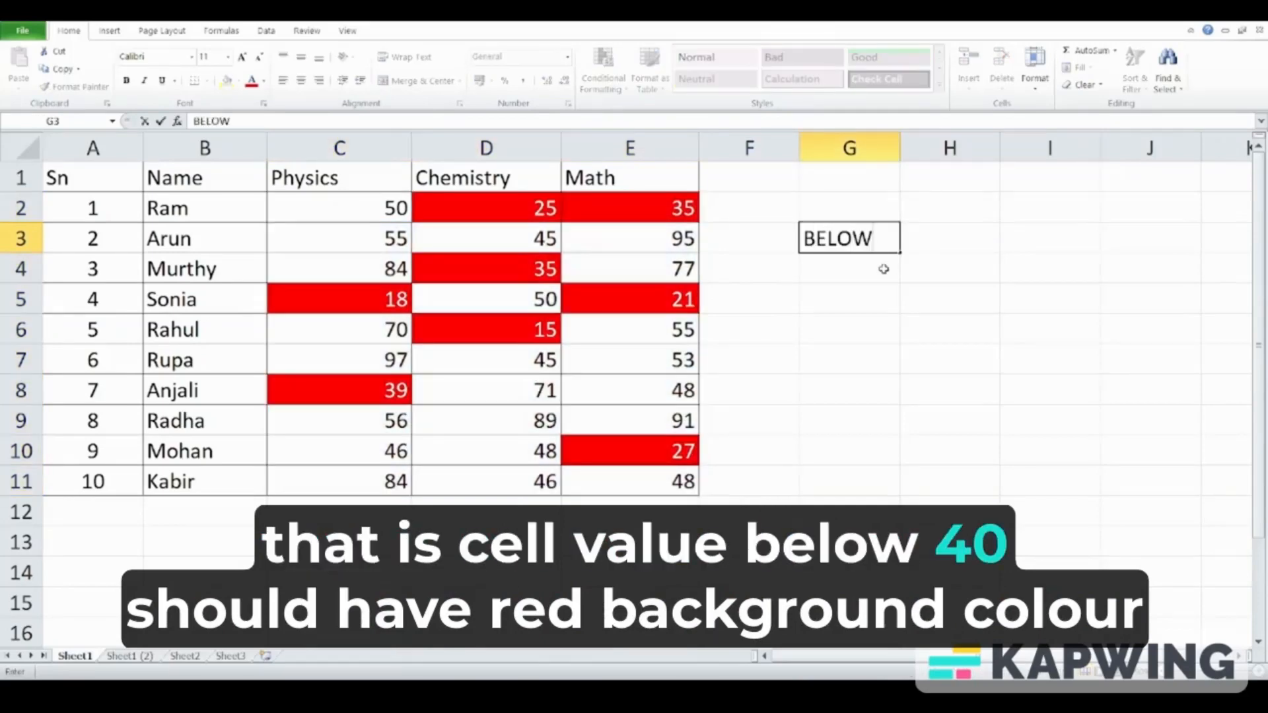
text(40)
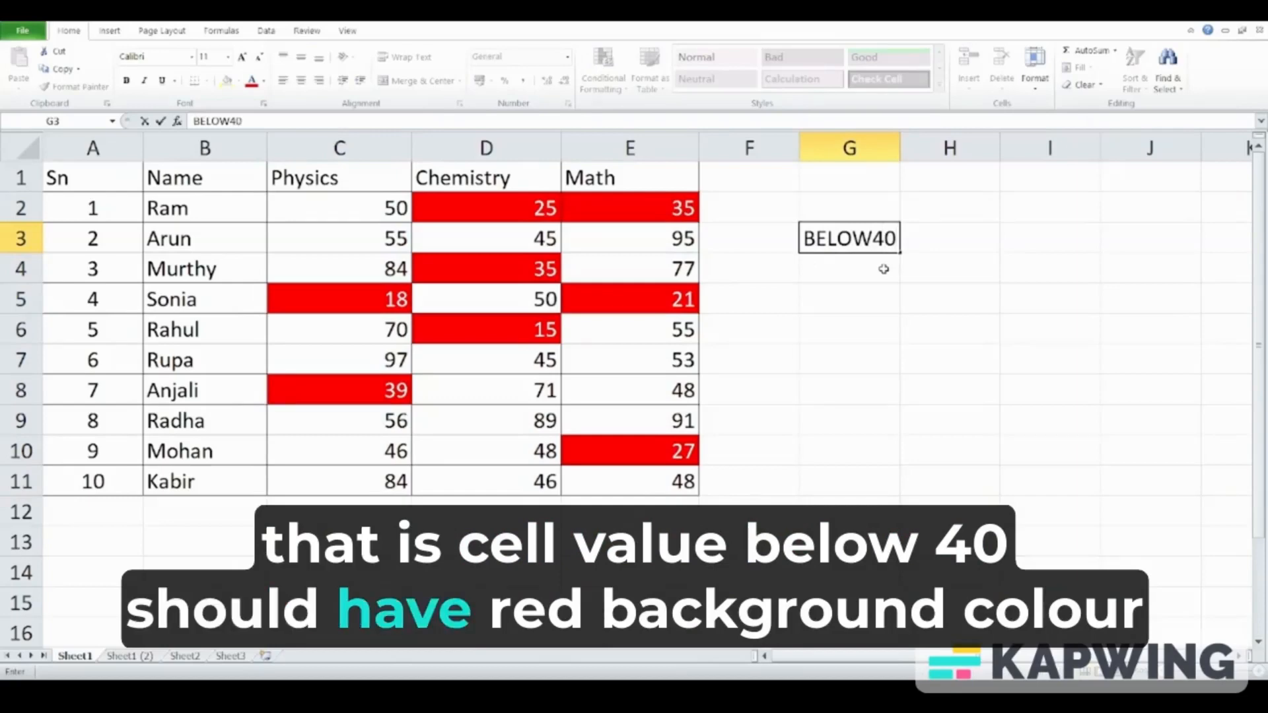
key(BackSpace)
key(BackSpace)
text( 40)
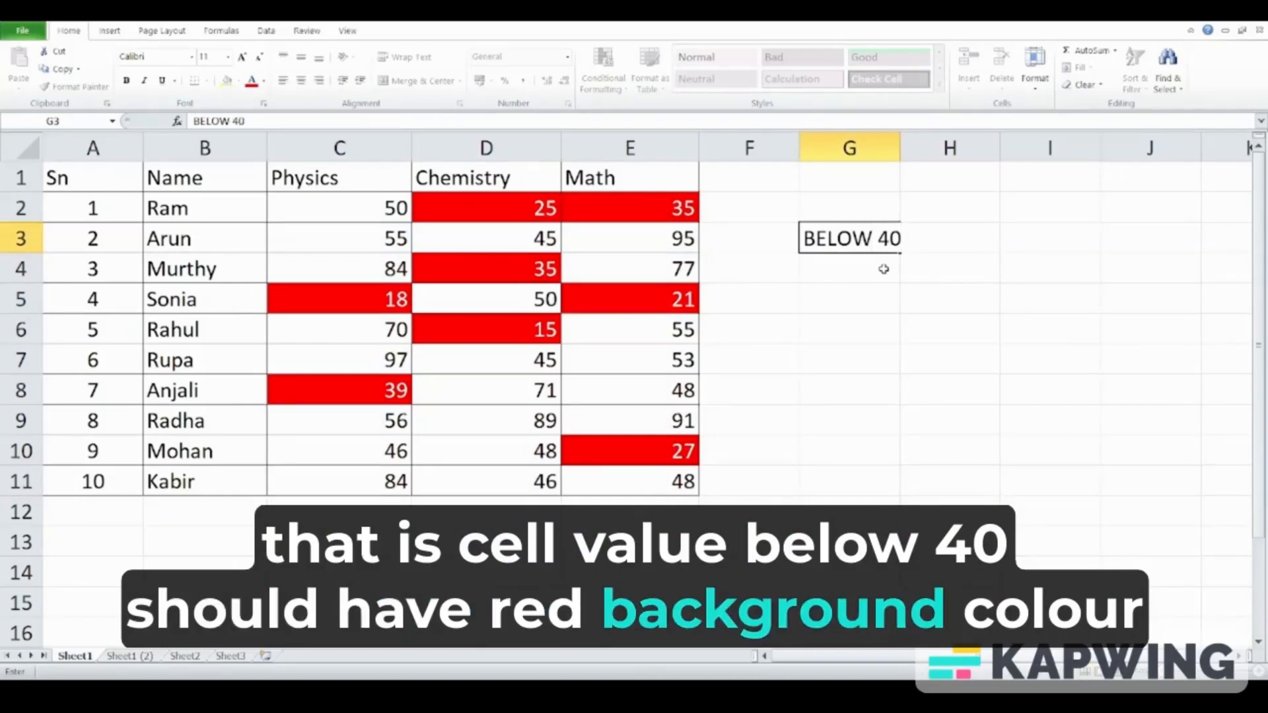
key(Tab)
Enter the second condition label "60-80" in cell G4
click(884, 269)
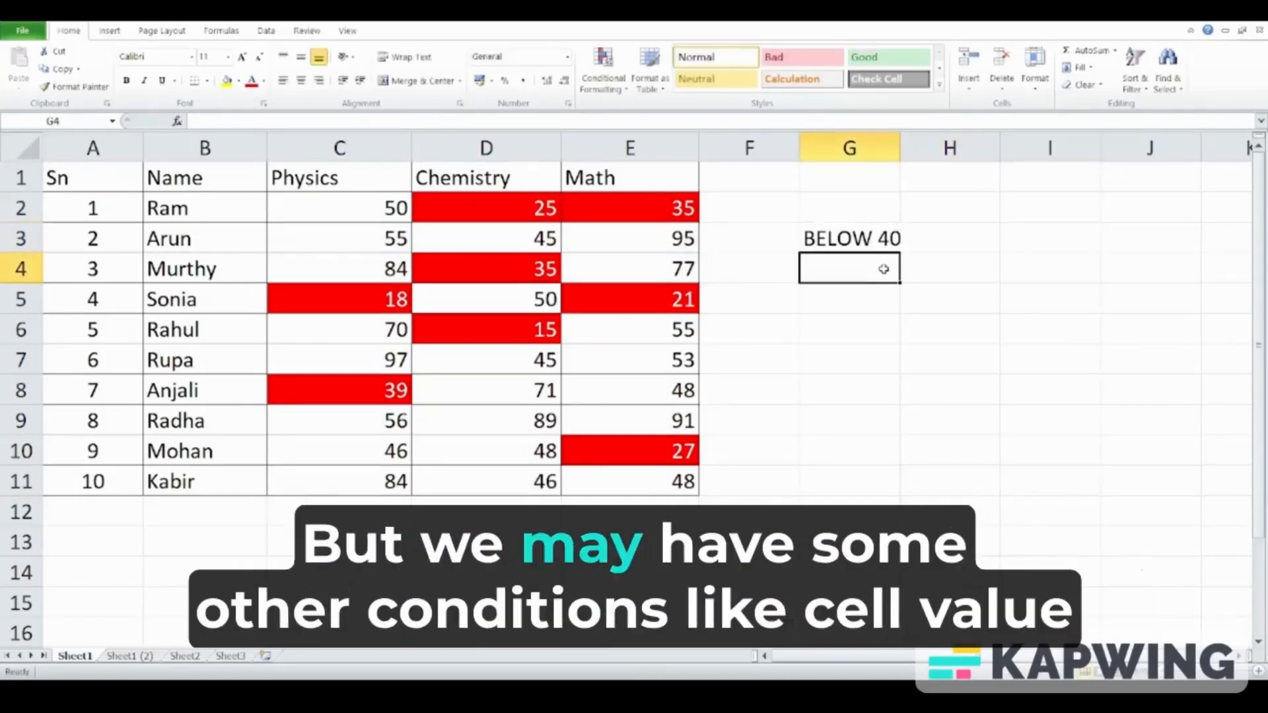
text(6)
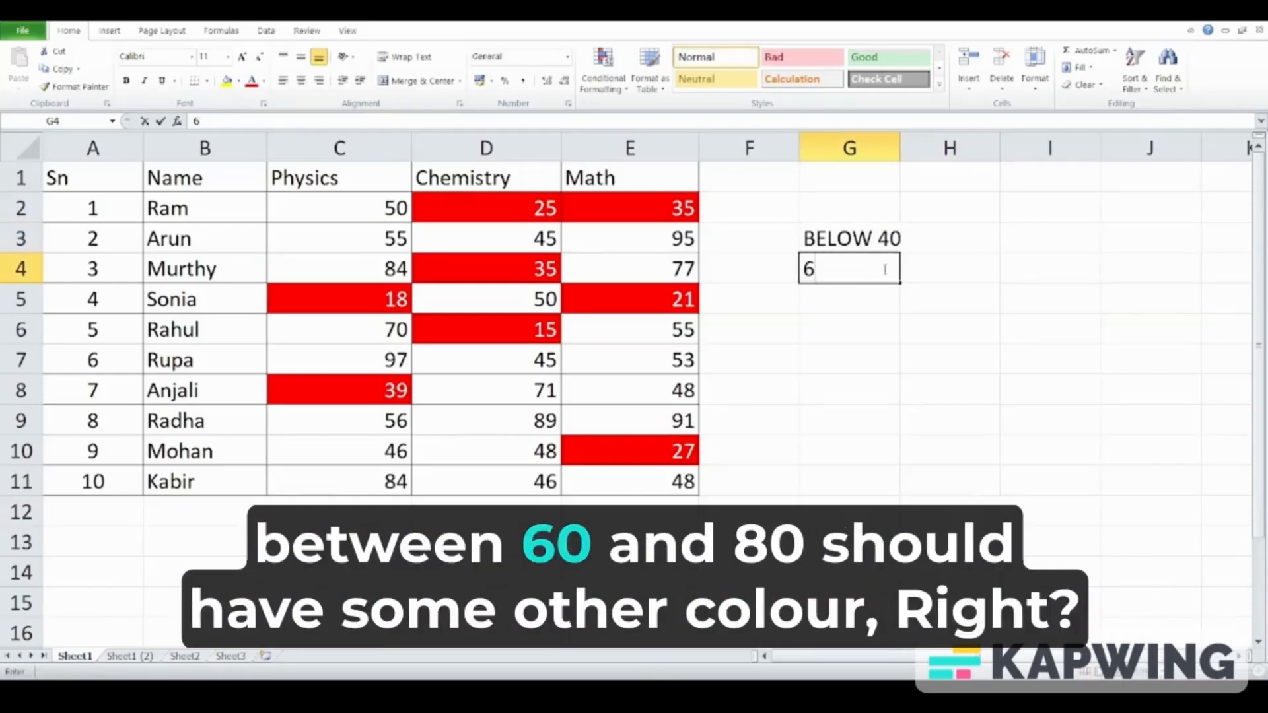
text(0-80)
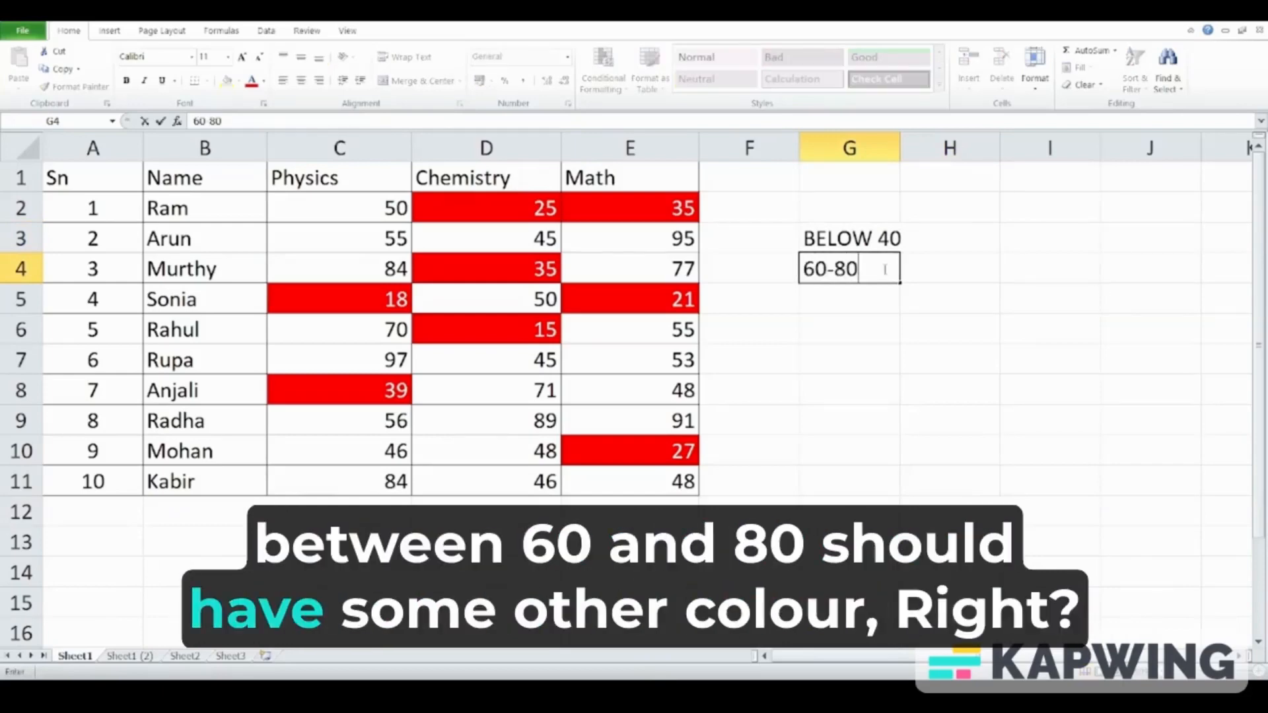
key(Tab)
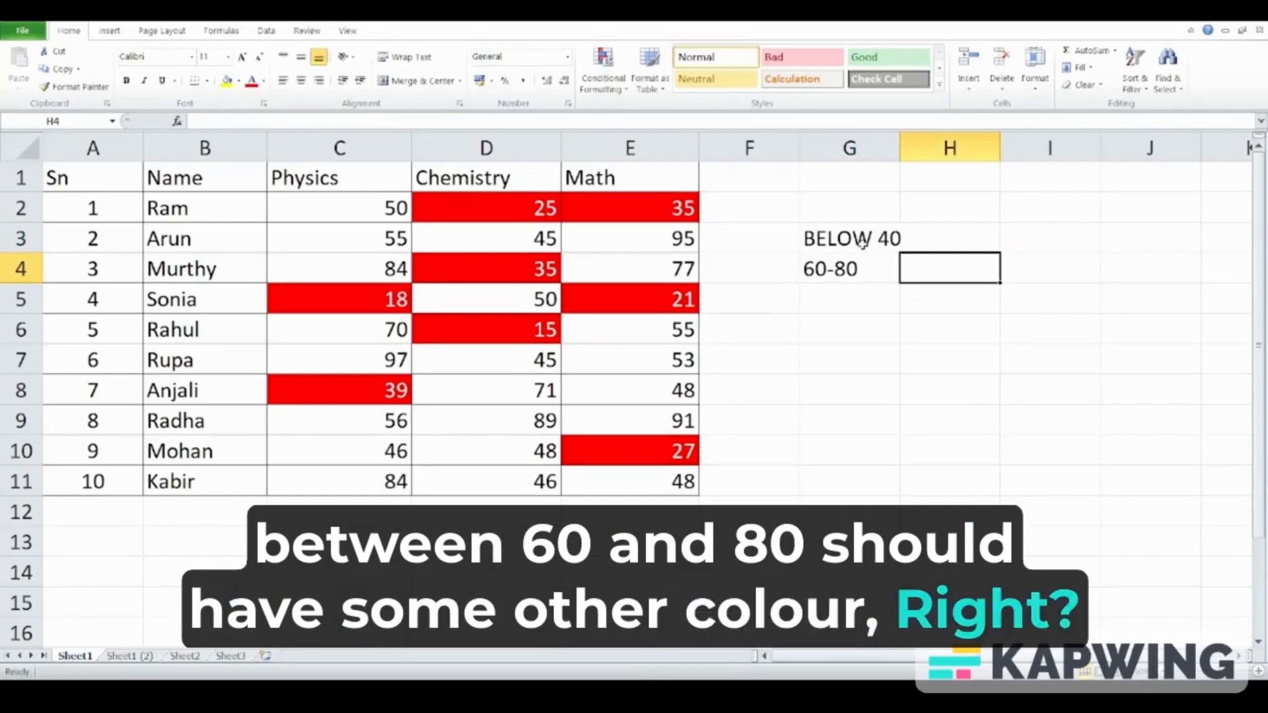
Change the condition label in G4 to "BETWEEN 60-80" and widen column G to fit the text
click(849, 269)
click(192, 121)
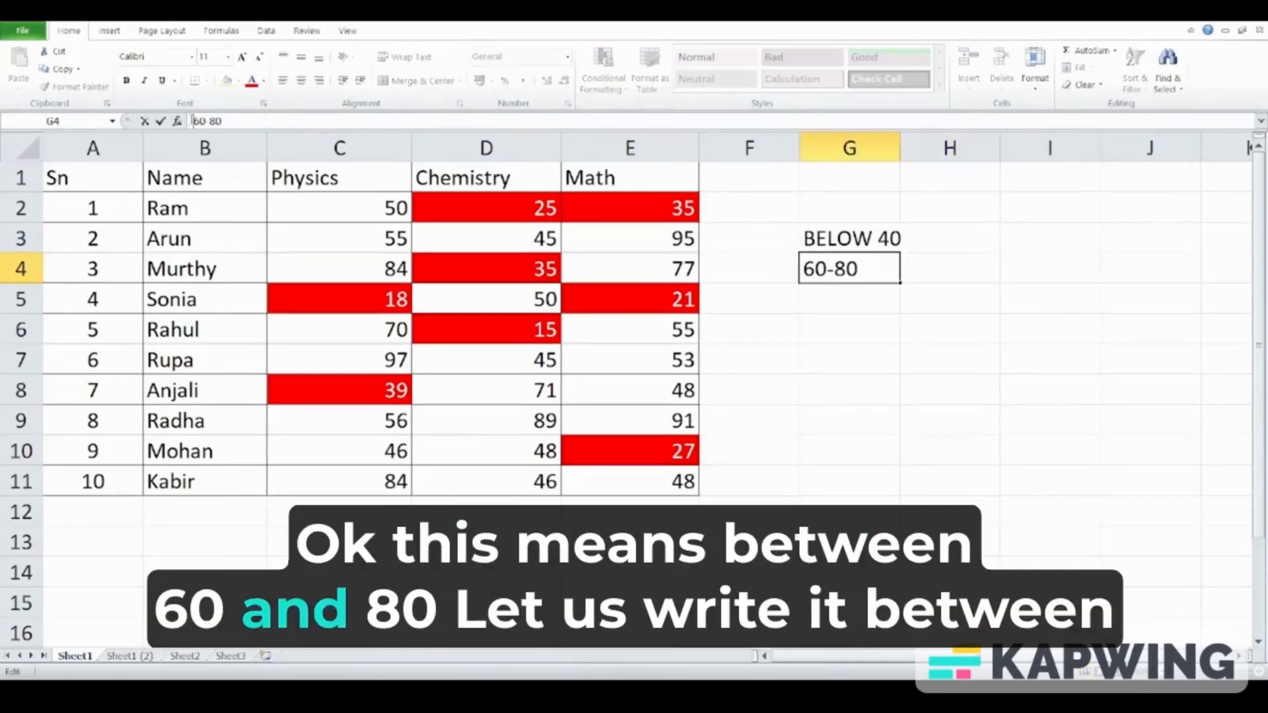
text(BET)
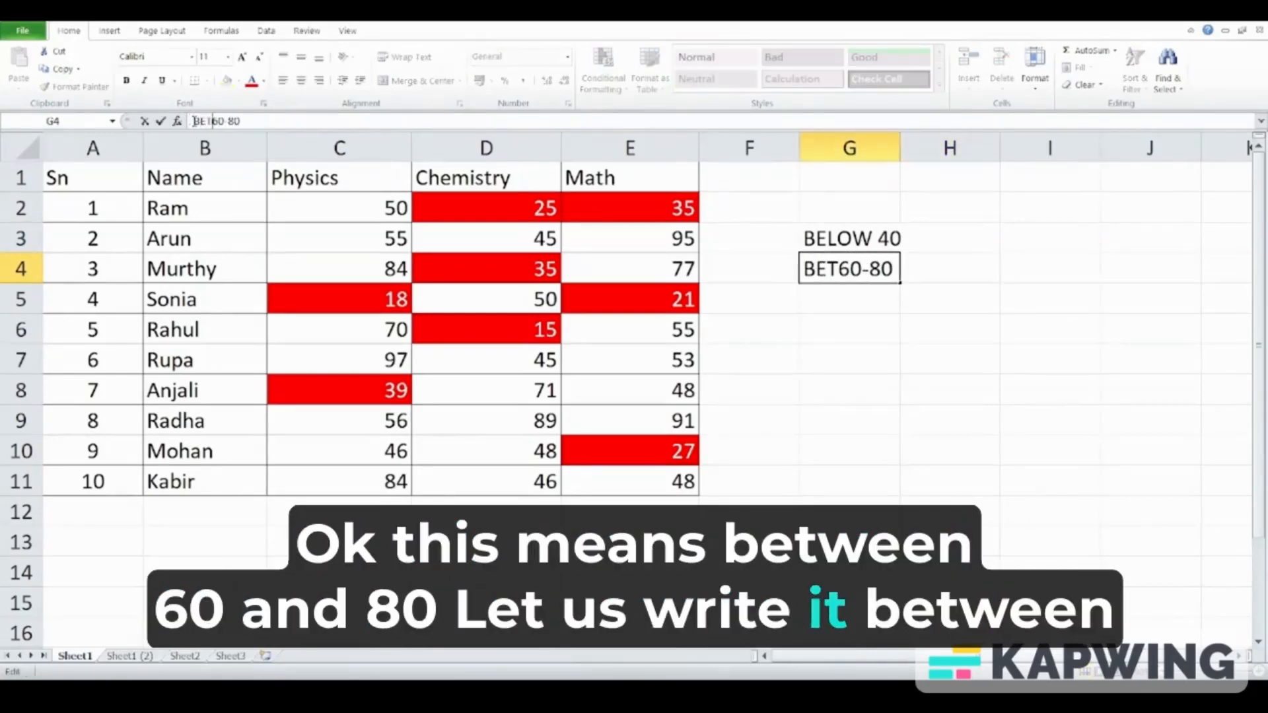
text(EEN)
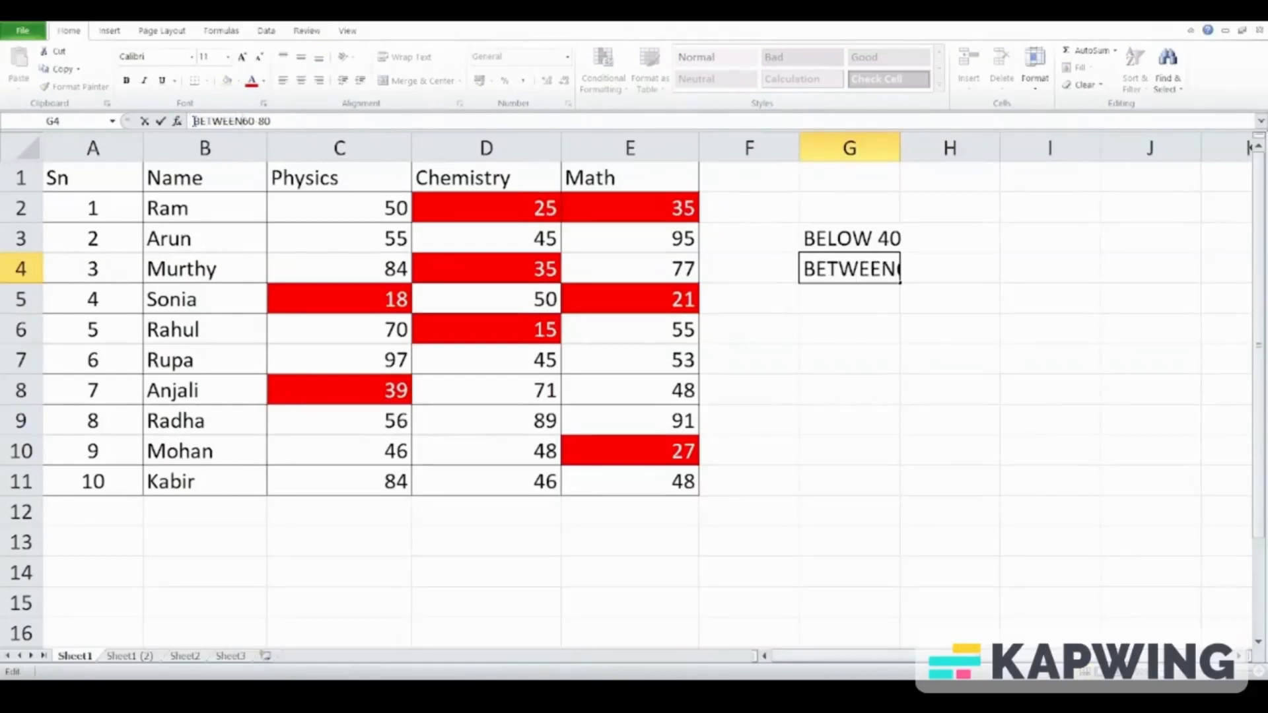
key(Return)
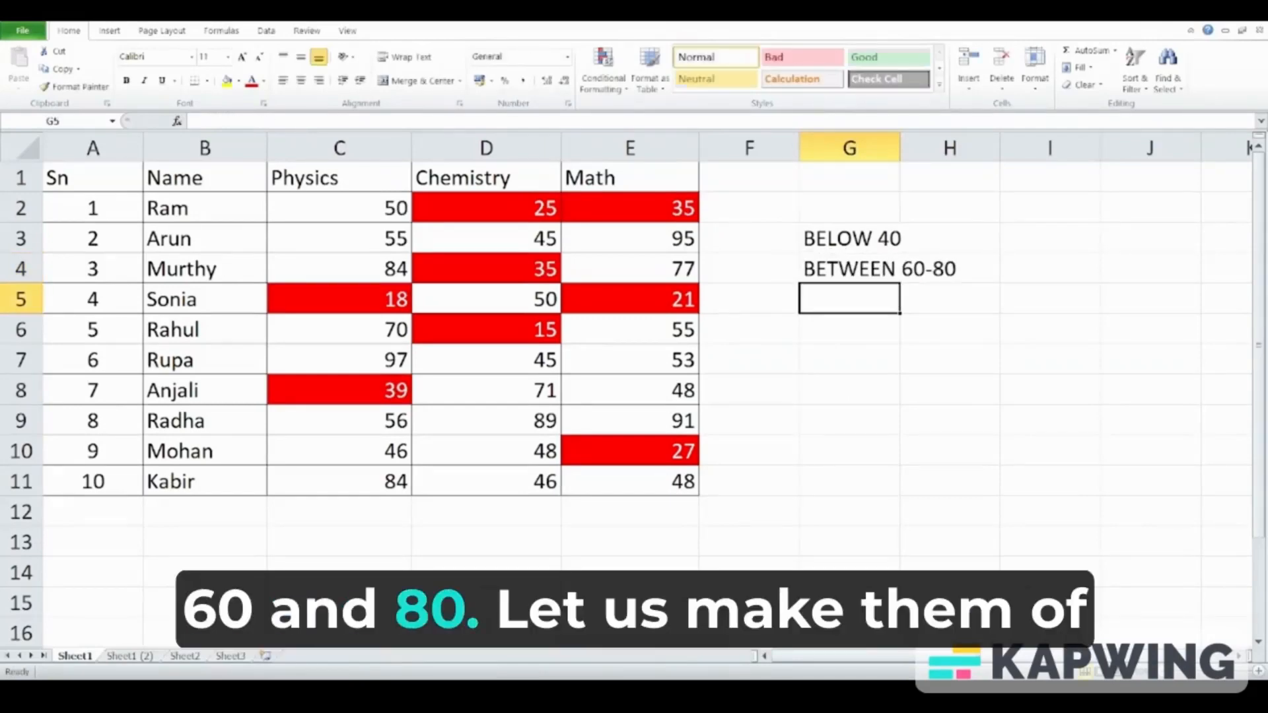
drag(903, 145, 961, 145)
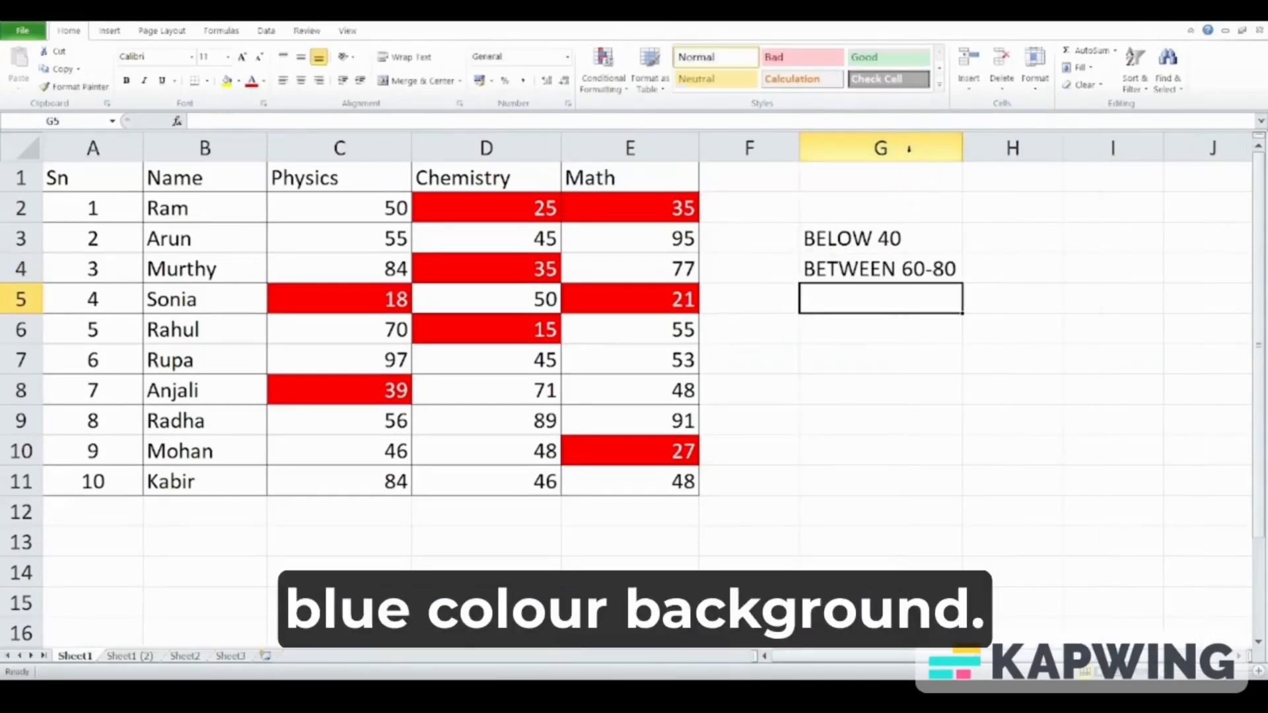
Add legend colours beside the condition labels by filling H4 with standard blue and H3 with standard red
click(979, 271)
click(238, 80)
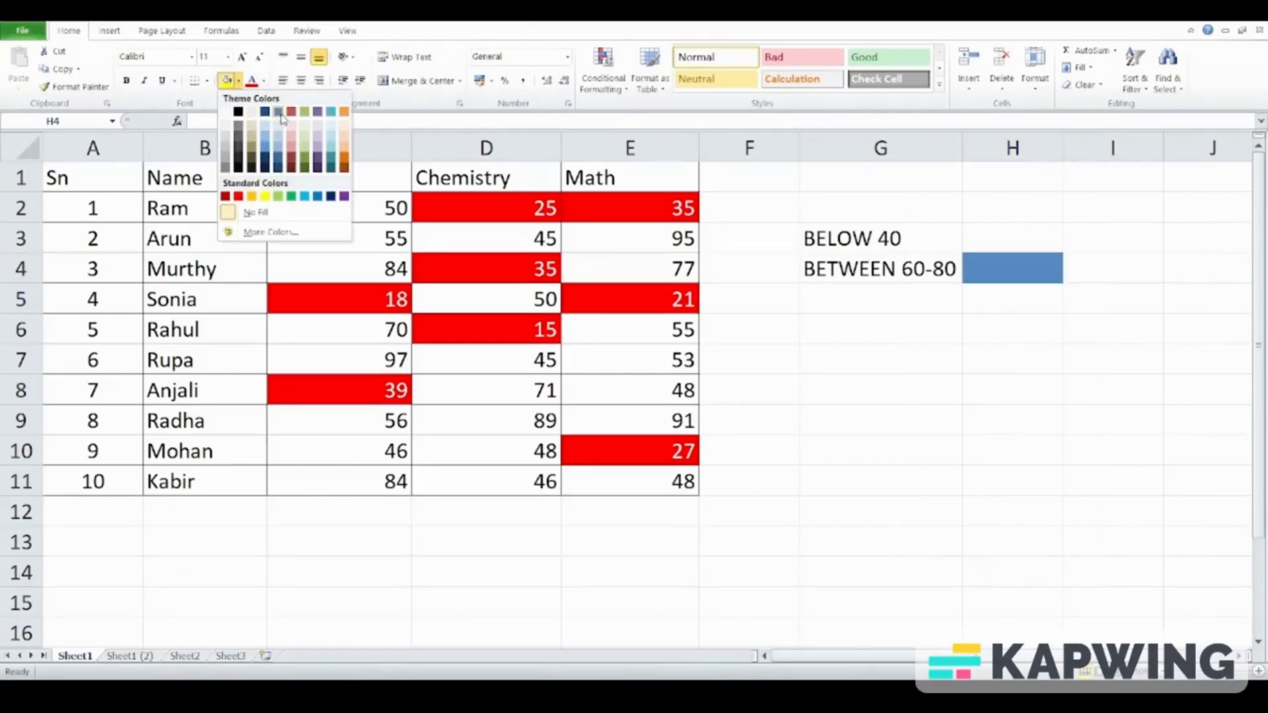
click(317, 196)
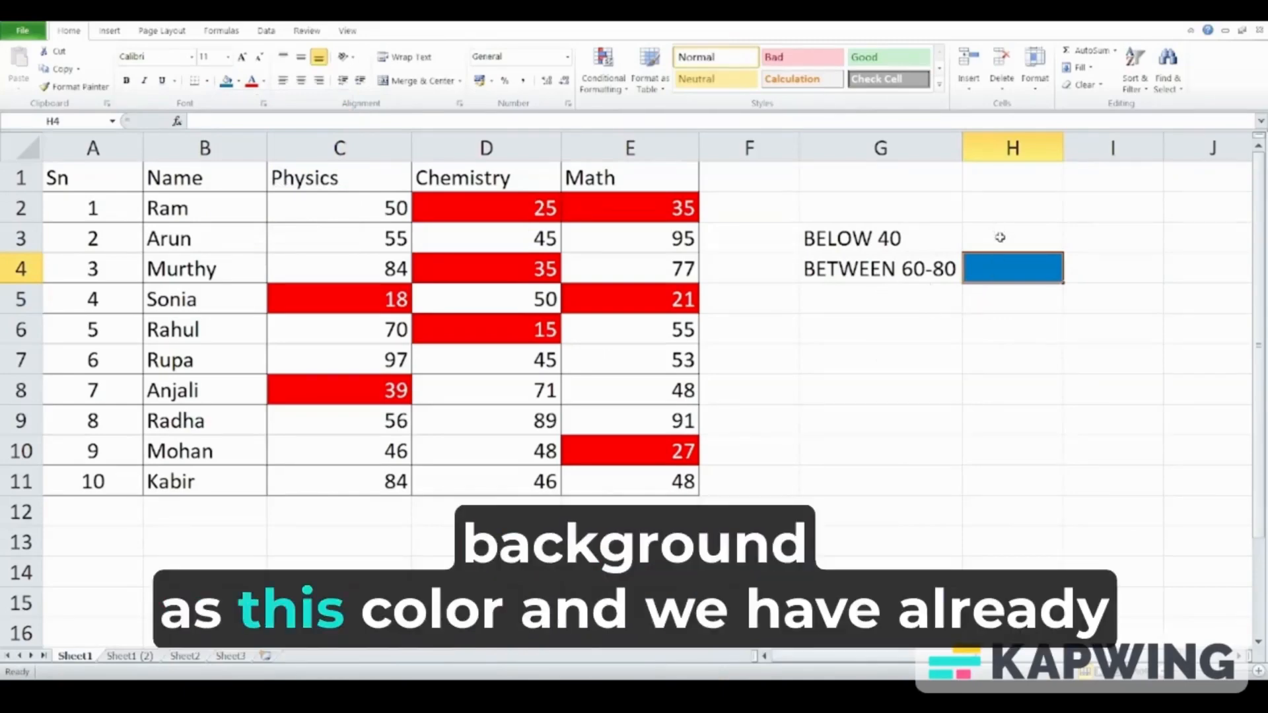
click(996, 237)
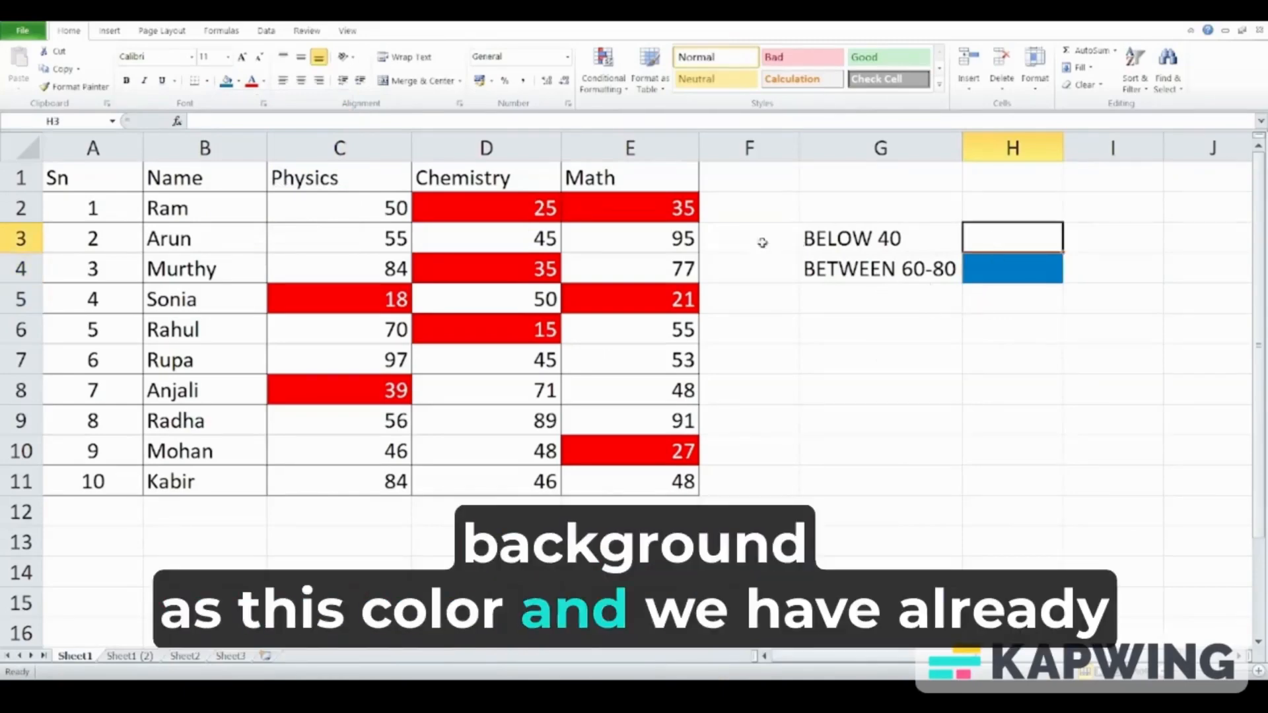
click(238, 81)
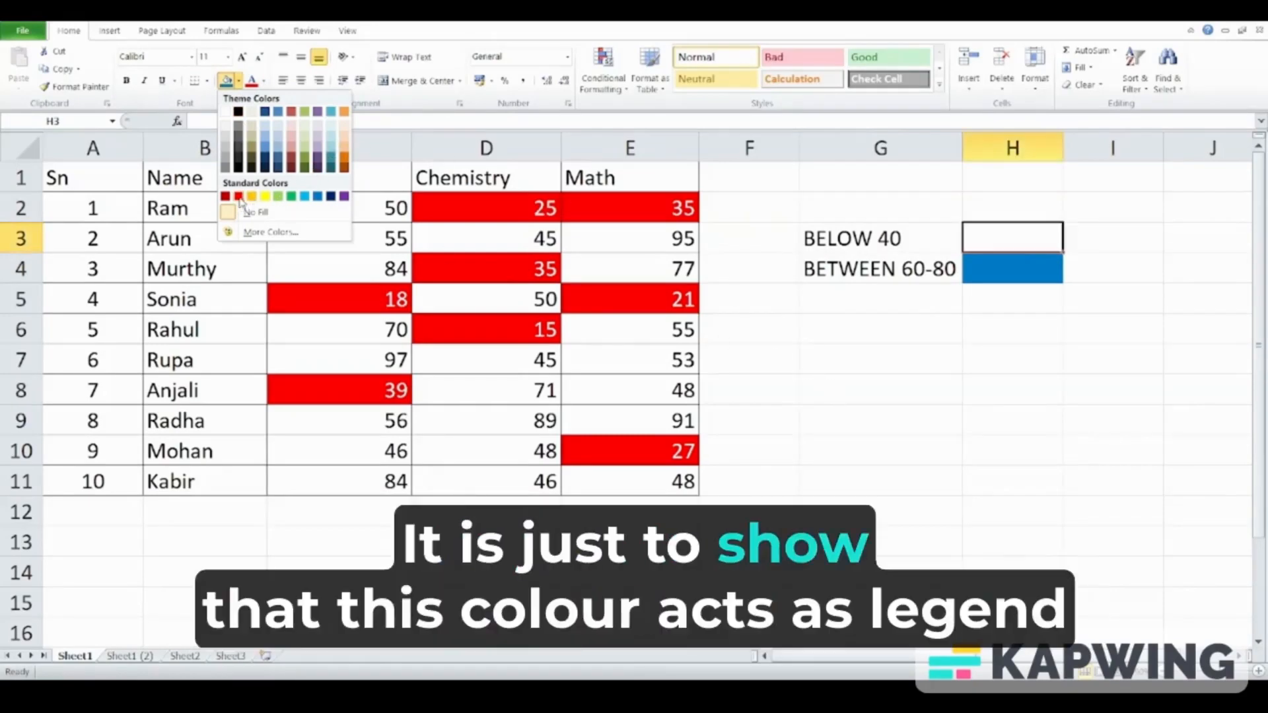
click(239, 197)
Review the condition labels in G3:G4 against their legend colours in H3:H4
drag(1008, 388, 1004, 357)
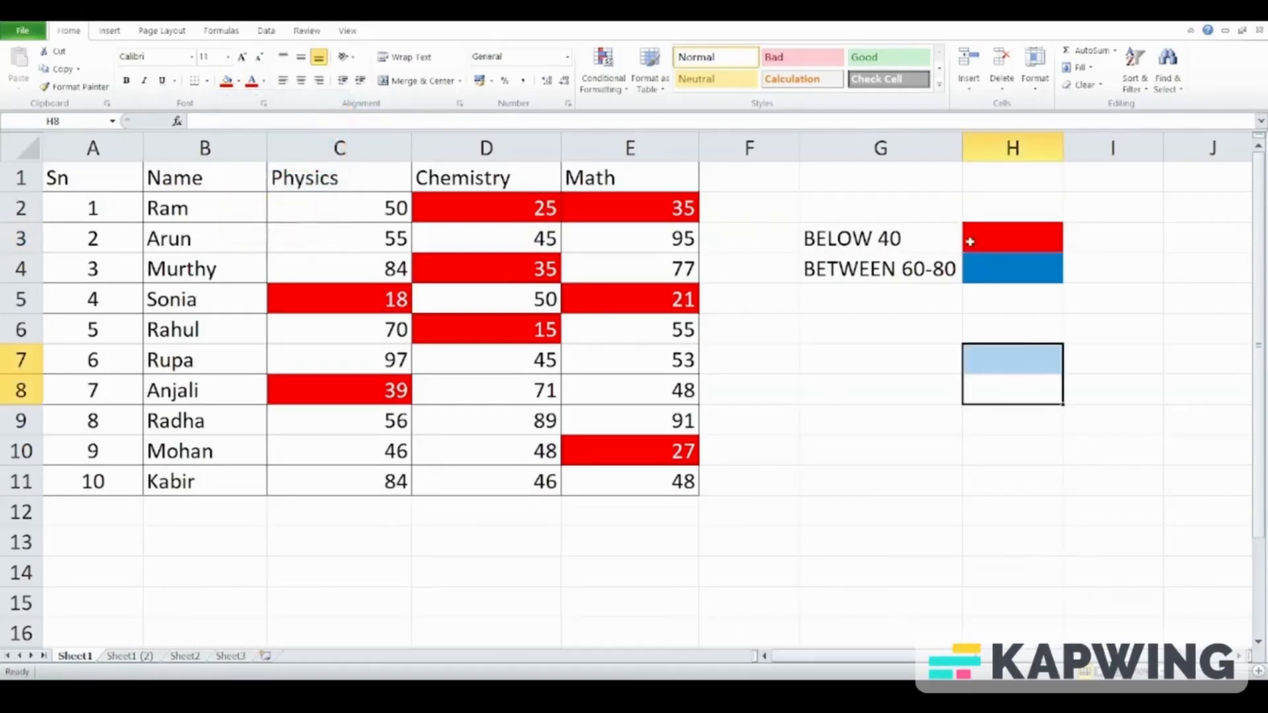
click(910, 366)
click(910, 232)
click(1014, 243)
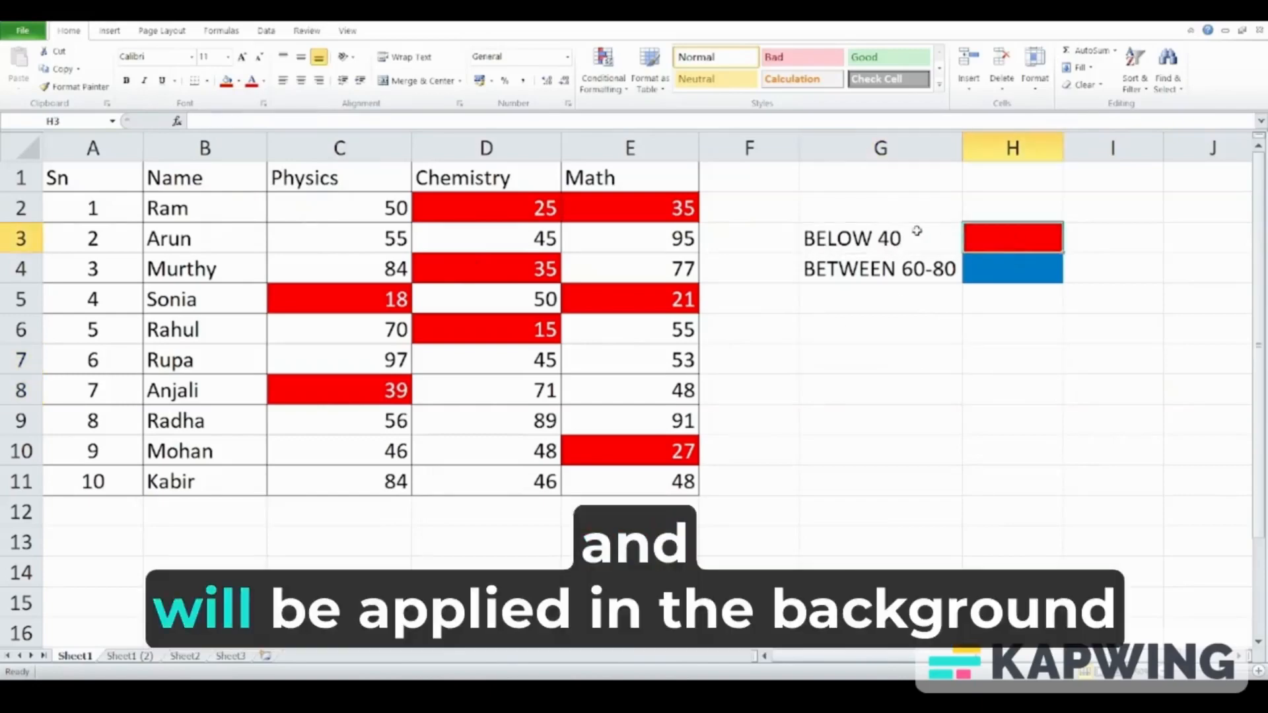
click(917, 234)
click(992, 243)
click(921, 241)
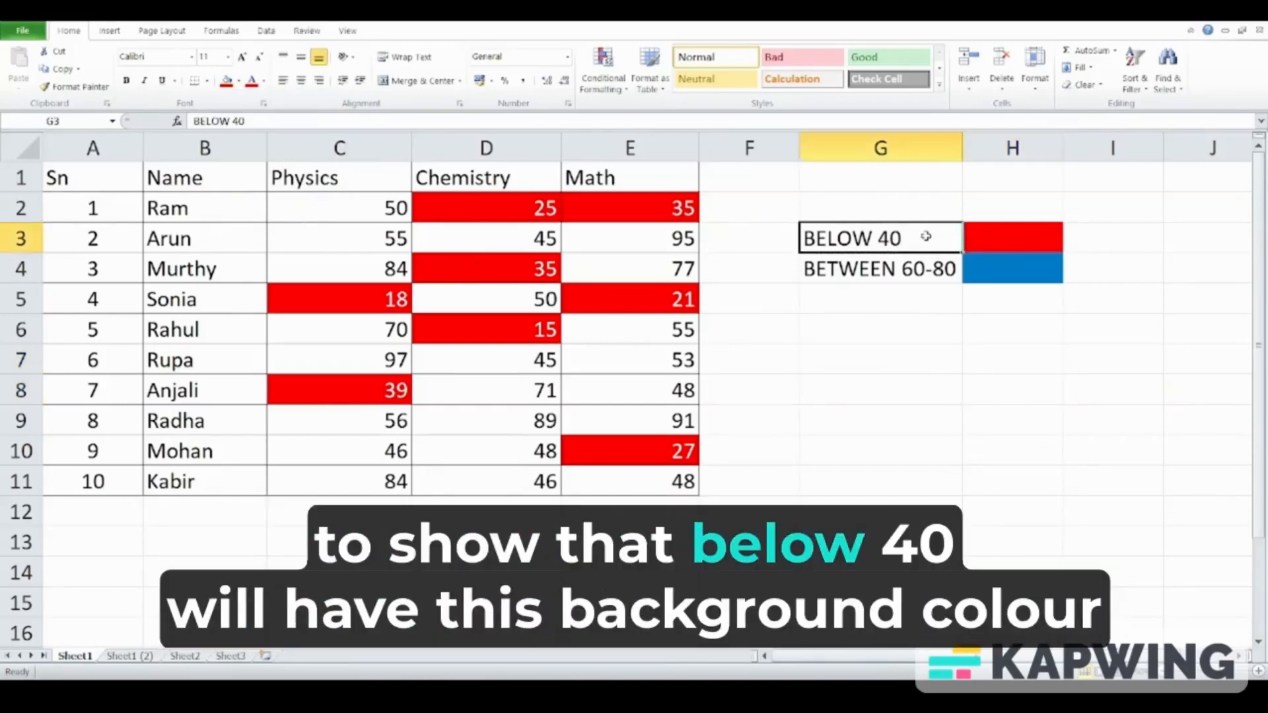
click(1004, 237)
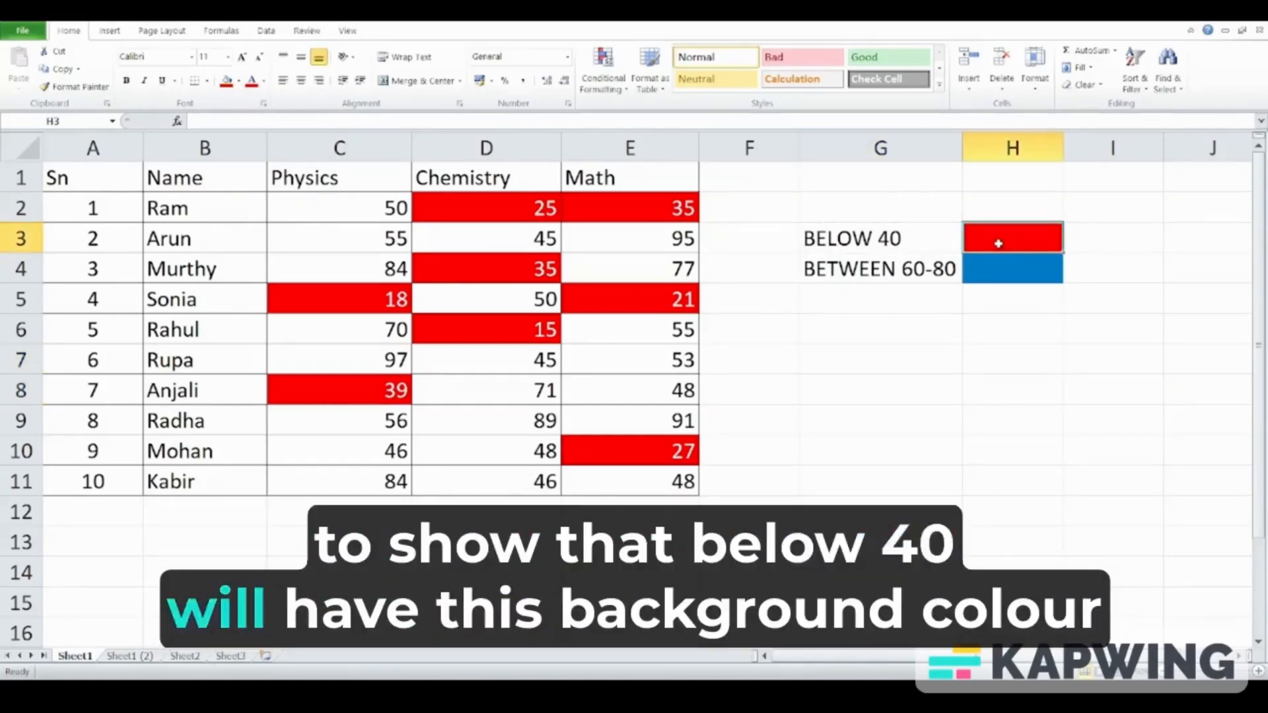
click(860, 272)
click(1018, 274)
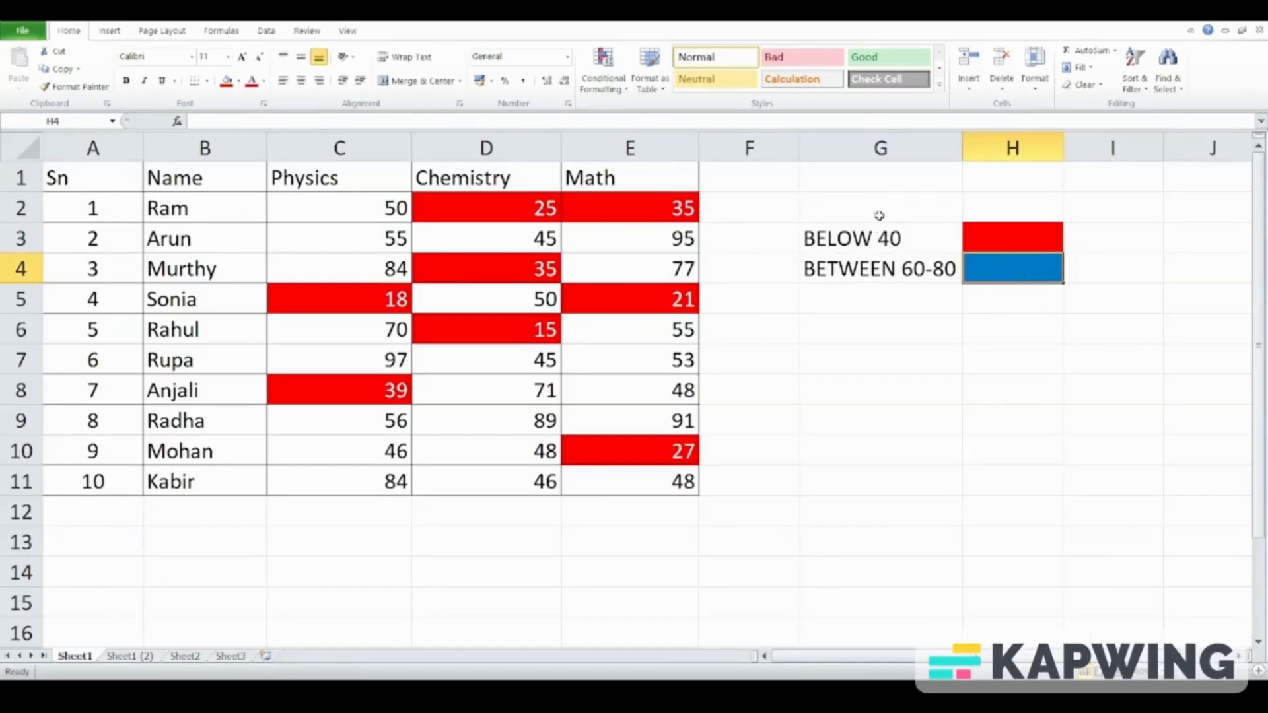
Open the Conditional Formatting Rules Manager for the scores in C2:E11
drag(318, 205, 619, 476)
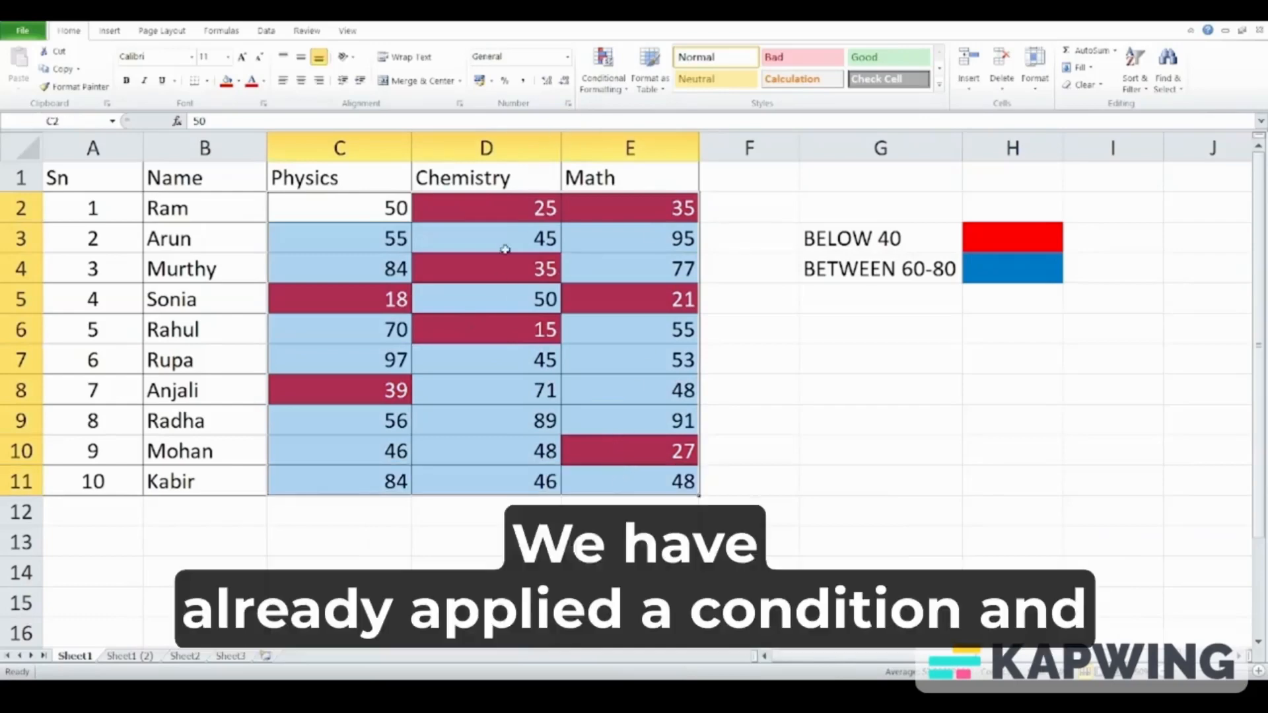
click(602, 70)
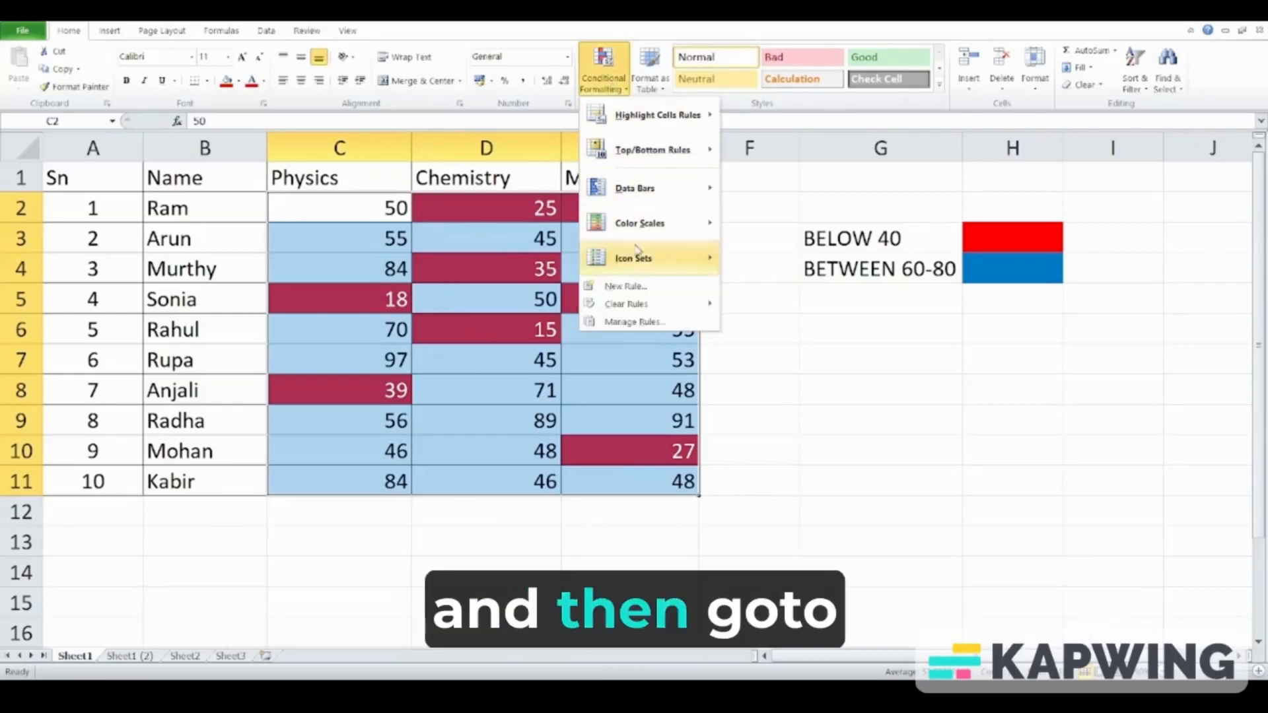
click(633, 322)
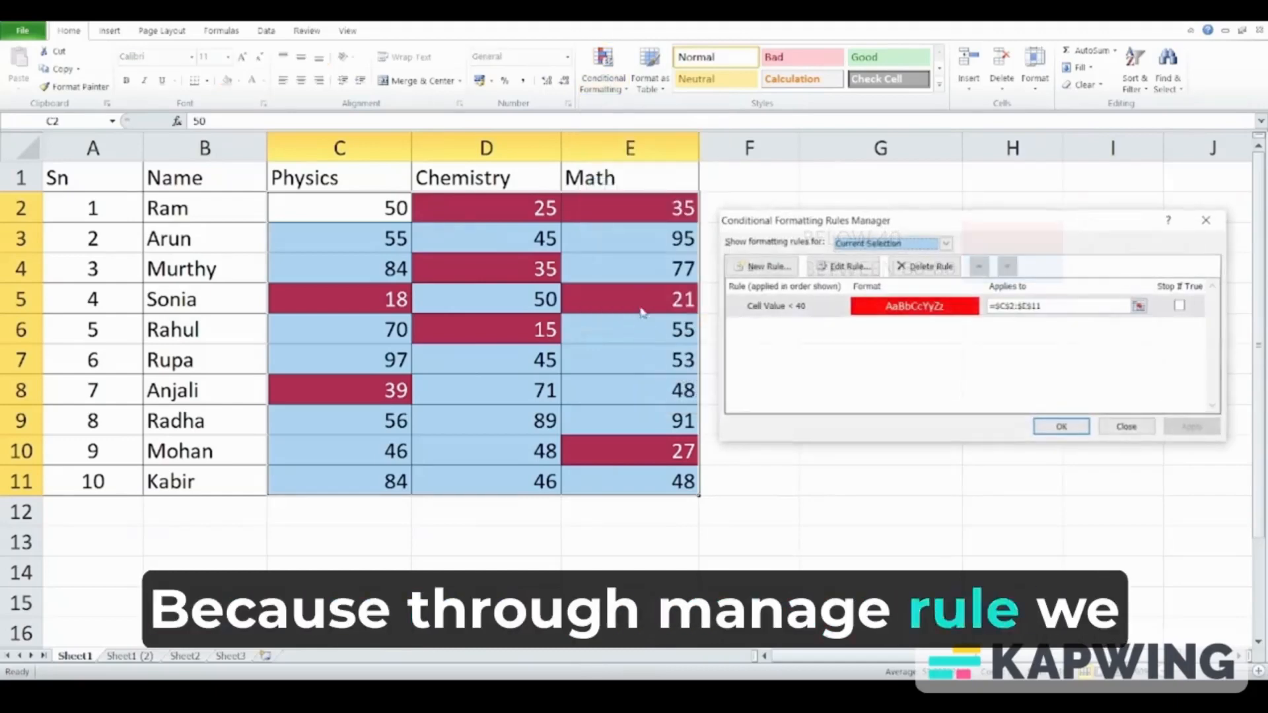
drag(857, 228, 794, 221)
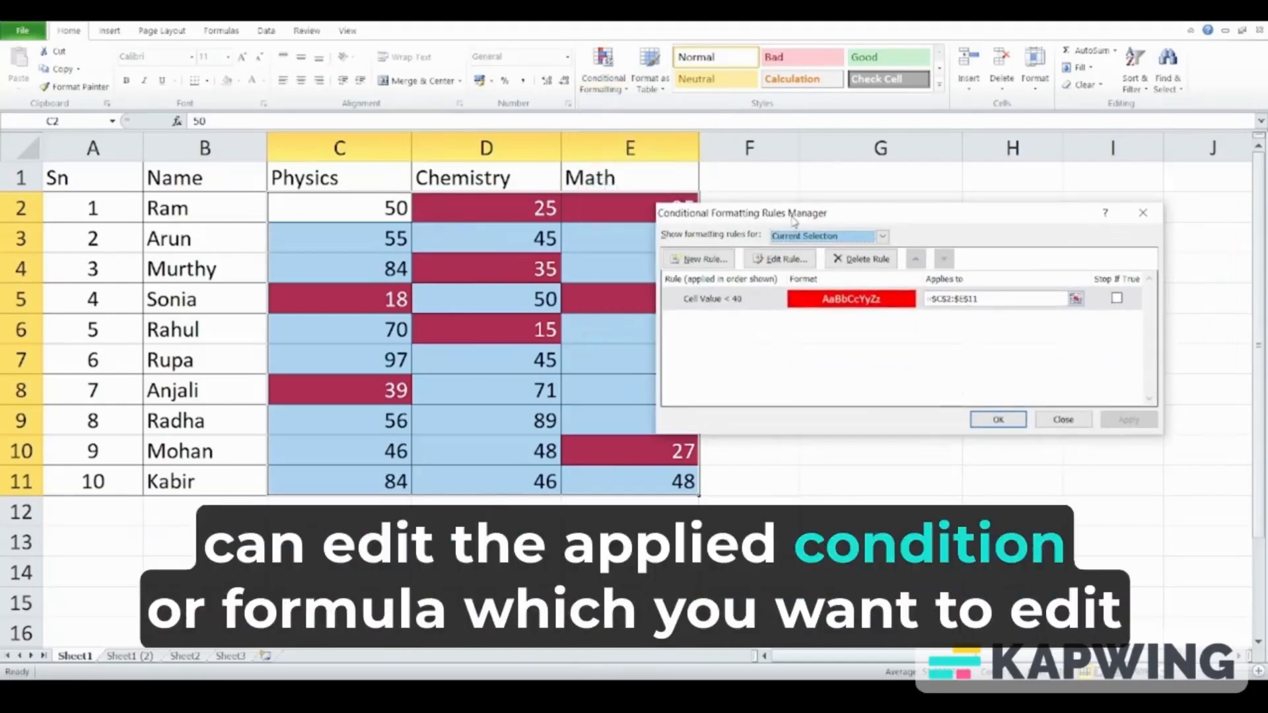
click(799, 300)
click(781, 259)
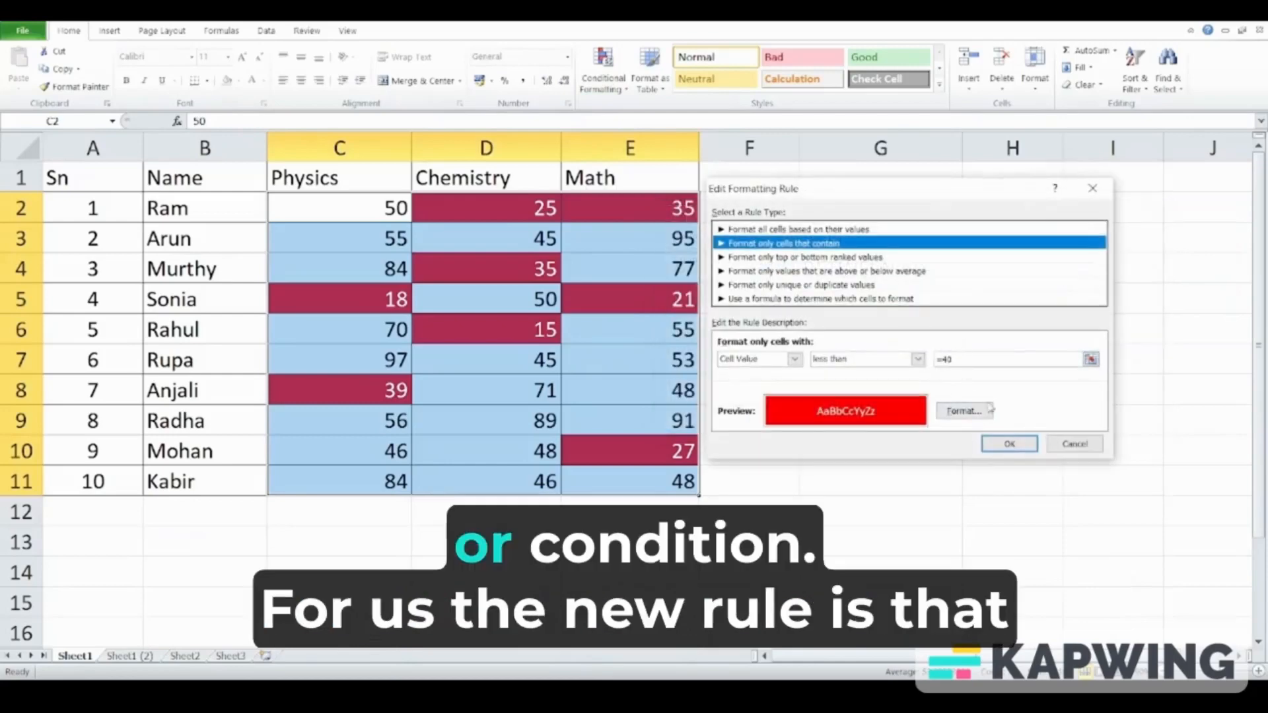
click(1064, 447)
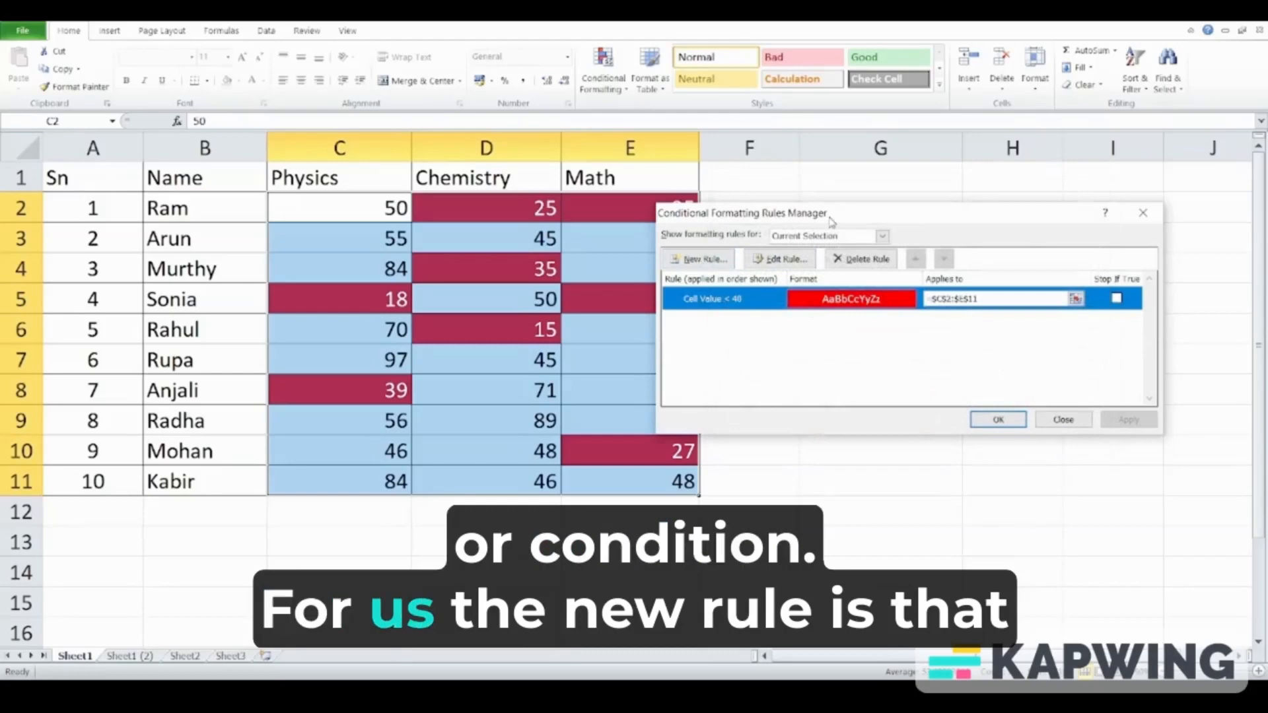
Create a new formatting rule for only cells that contain a cell value between 60 and 80
drag(831, 221, 778, 424)
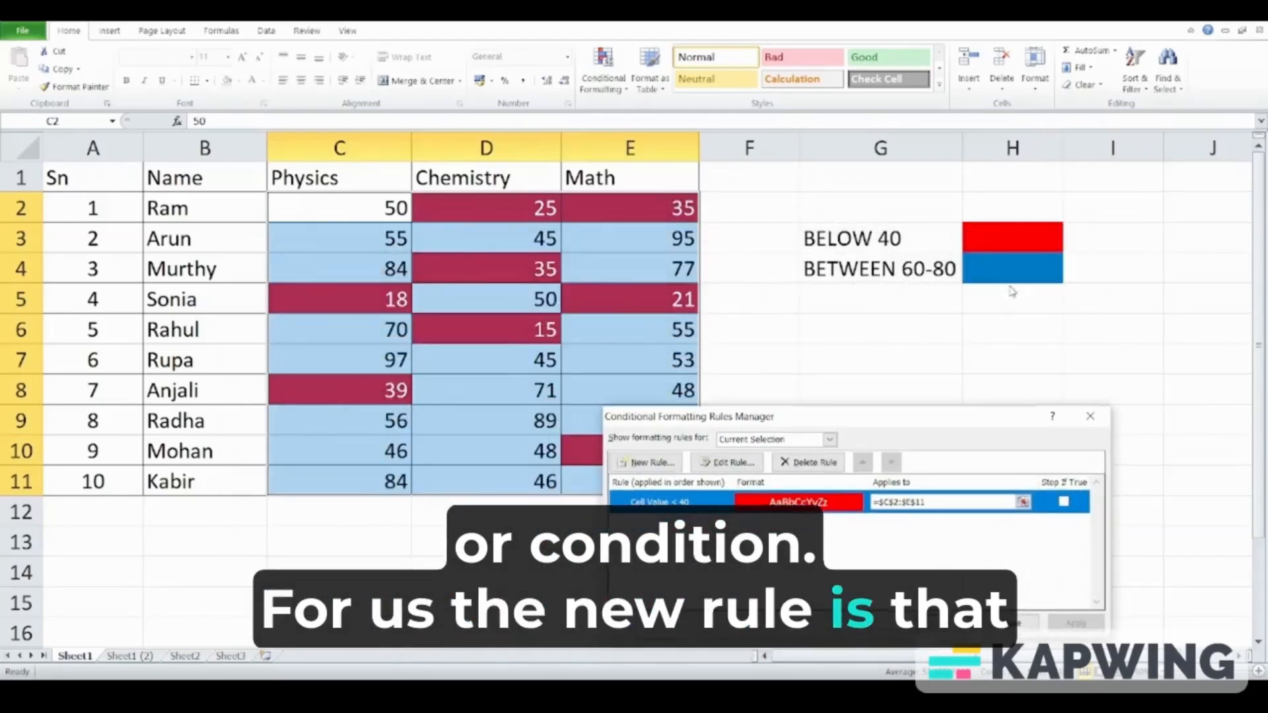
drag(882, 414, 833, 307)
click(601, 350)
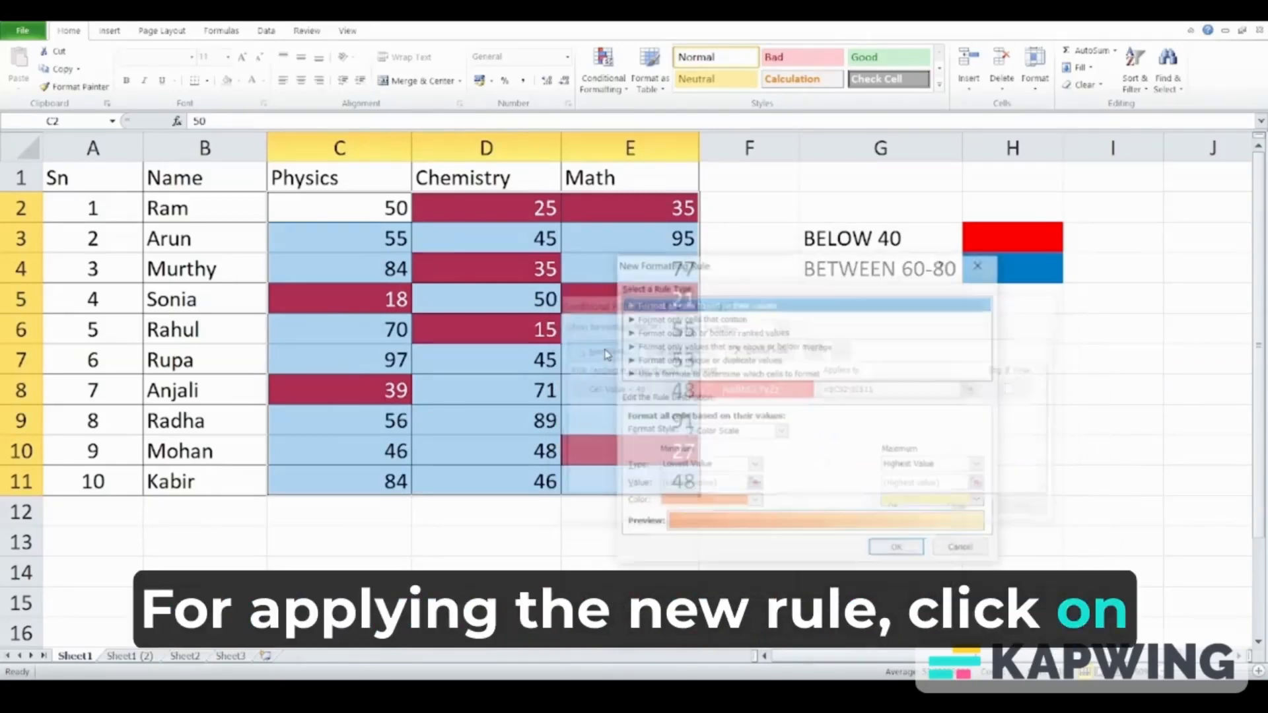
click(690, 319)
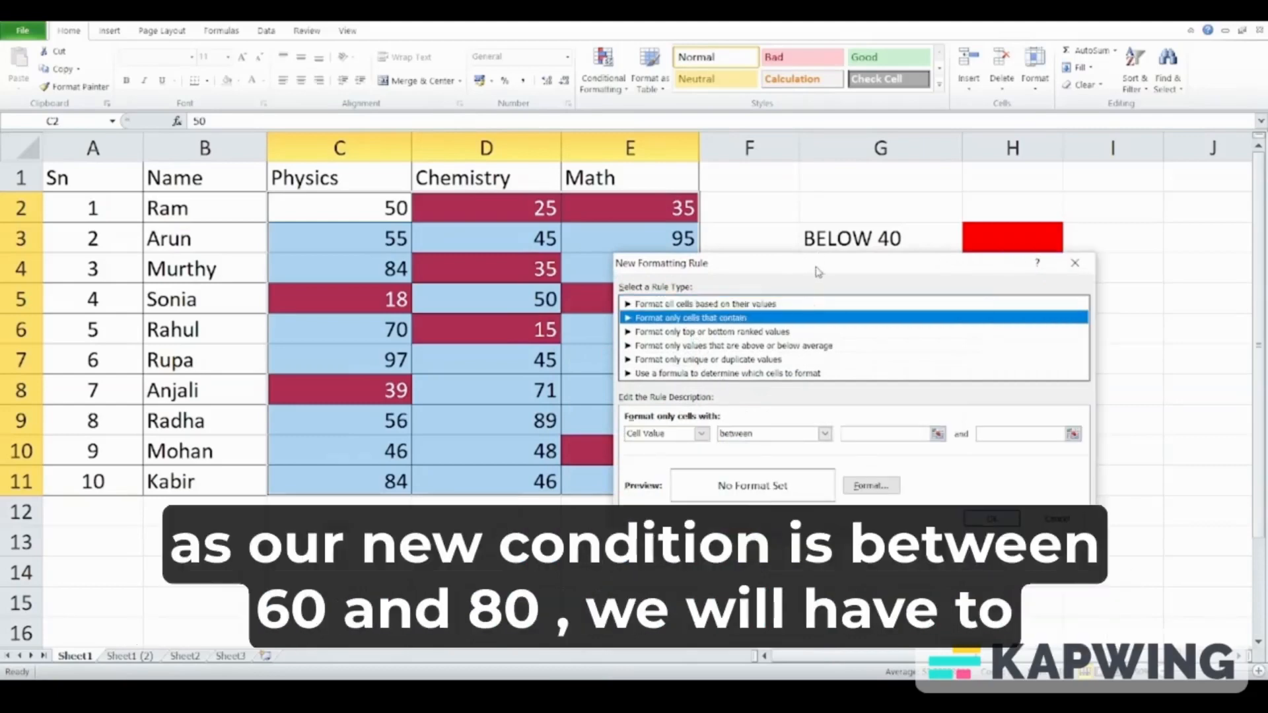
drag(817, 271, 444, 243)
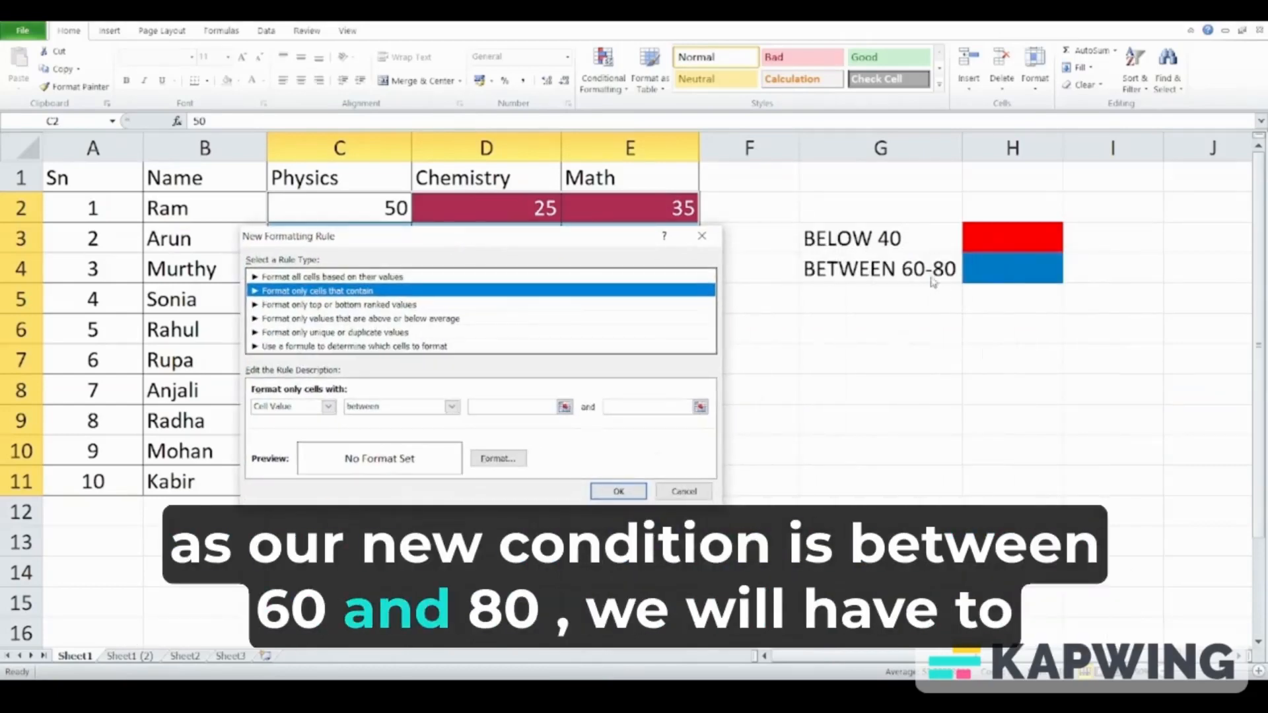
click(407, 409)
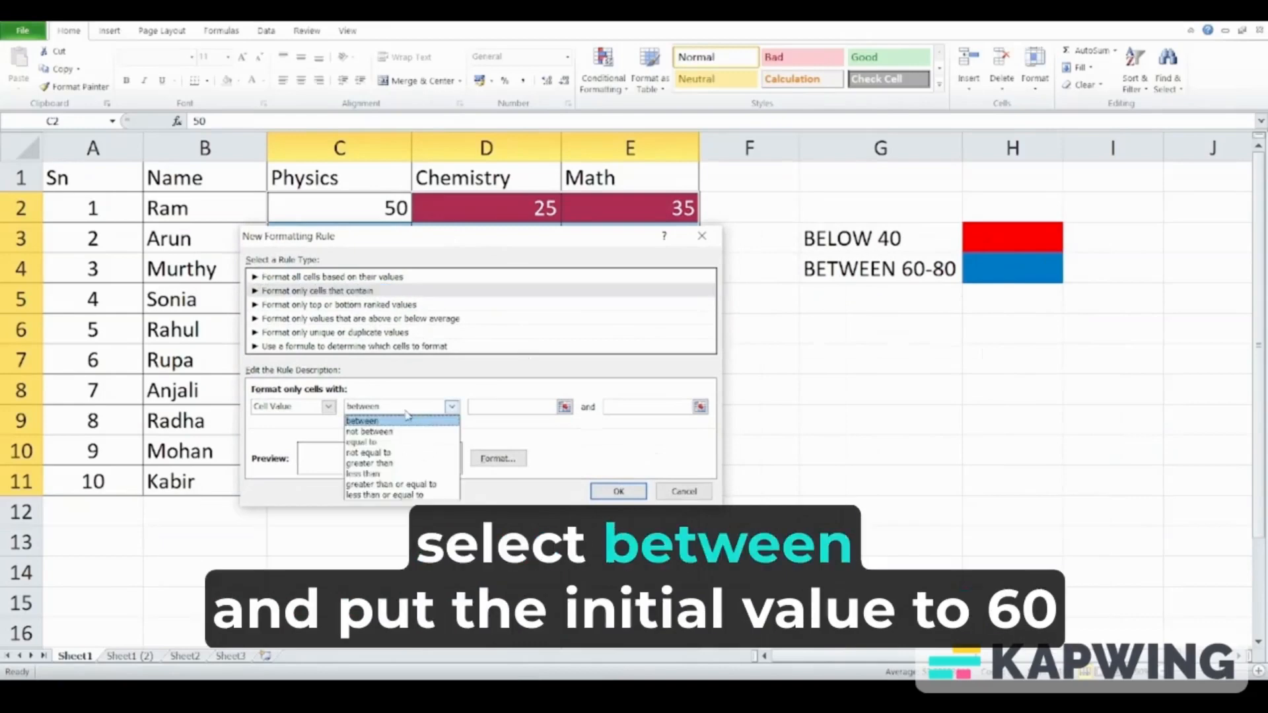
click(400, 421)
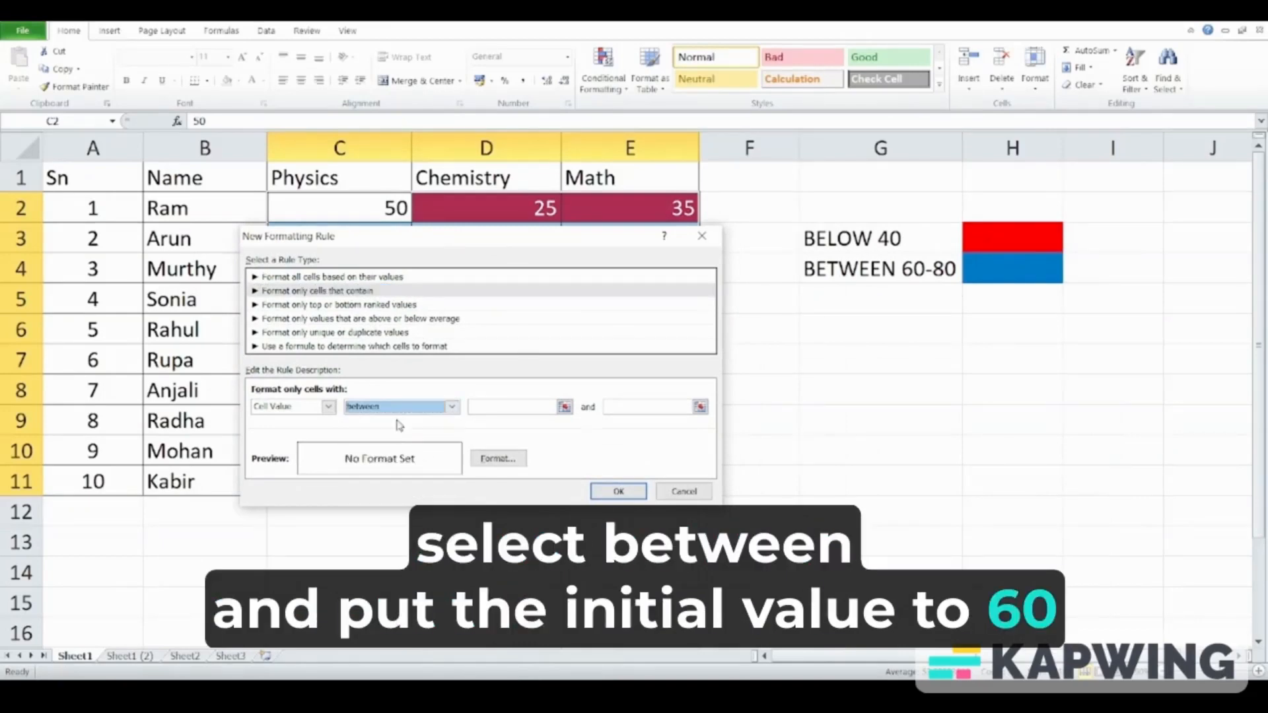
click(501, 406)
text(60)
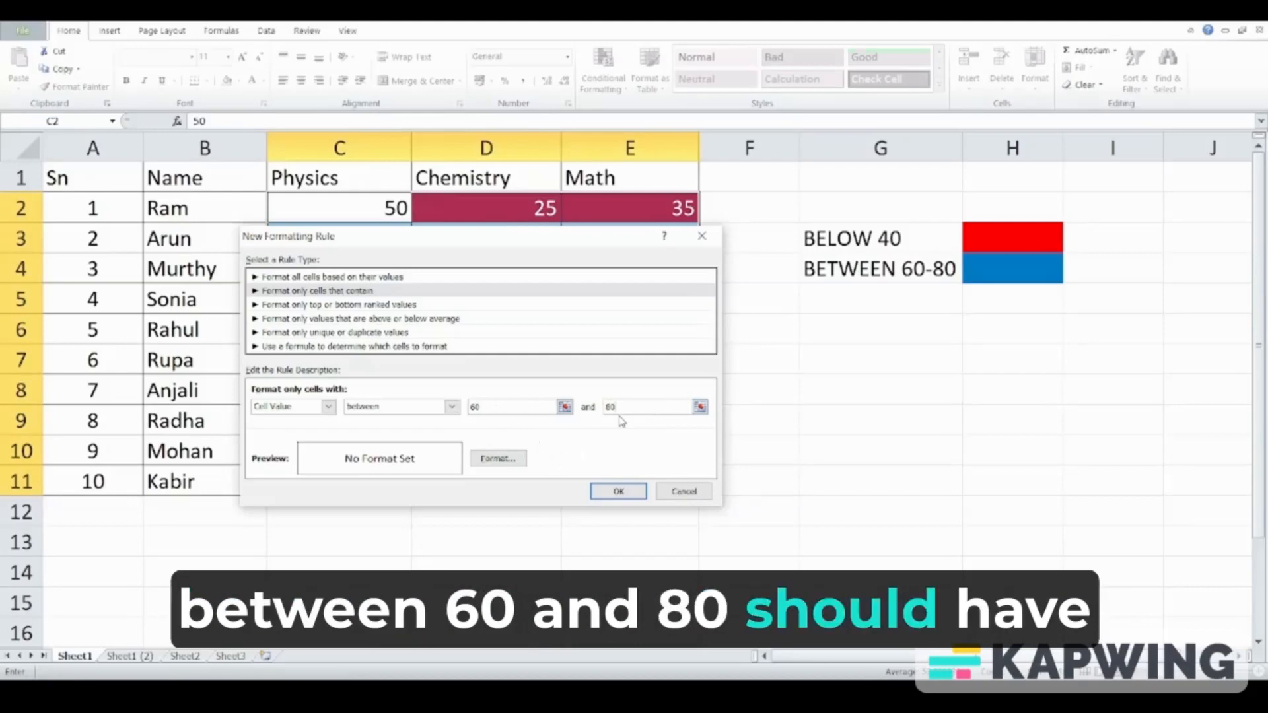
Set the new rule's format to a standard blue fill with a white font
click(509, 462)
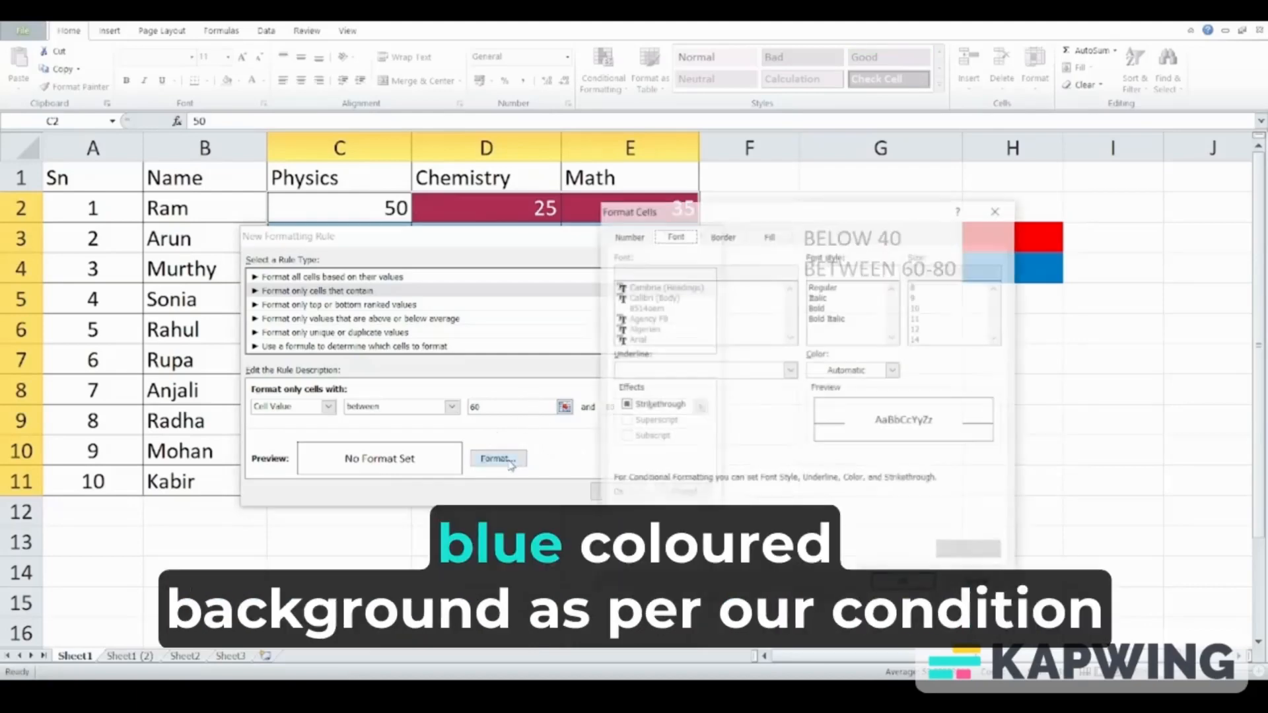
click(774, 235)
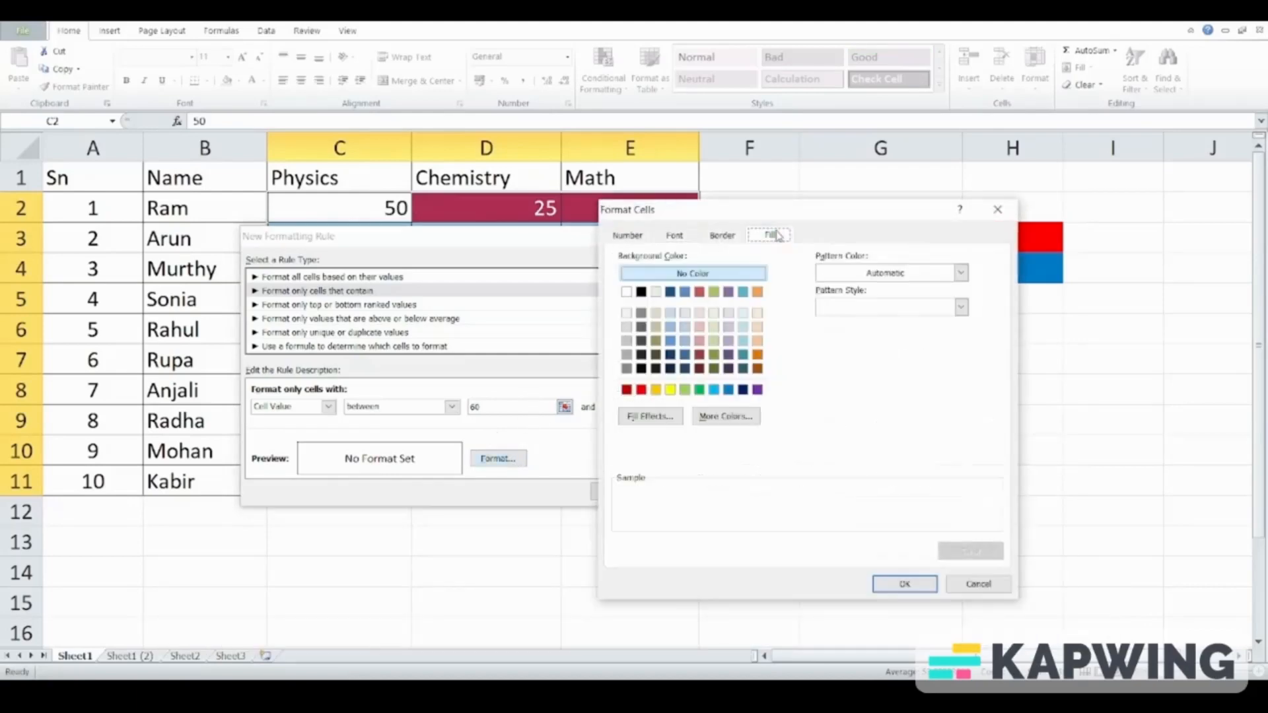
click(727, 390)
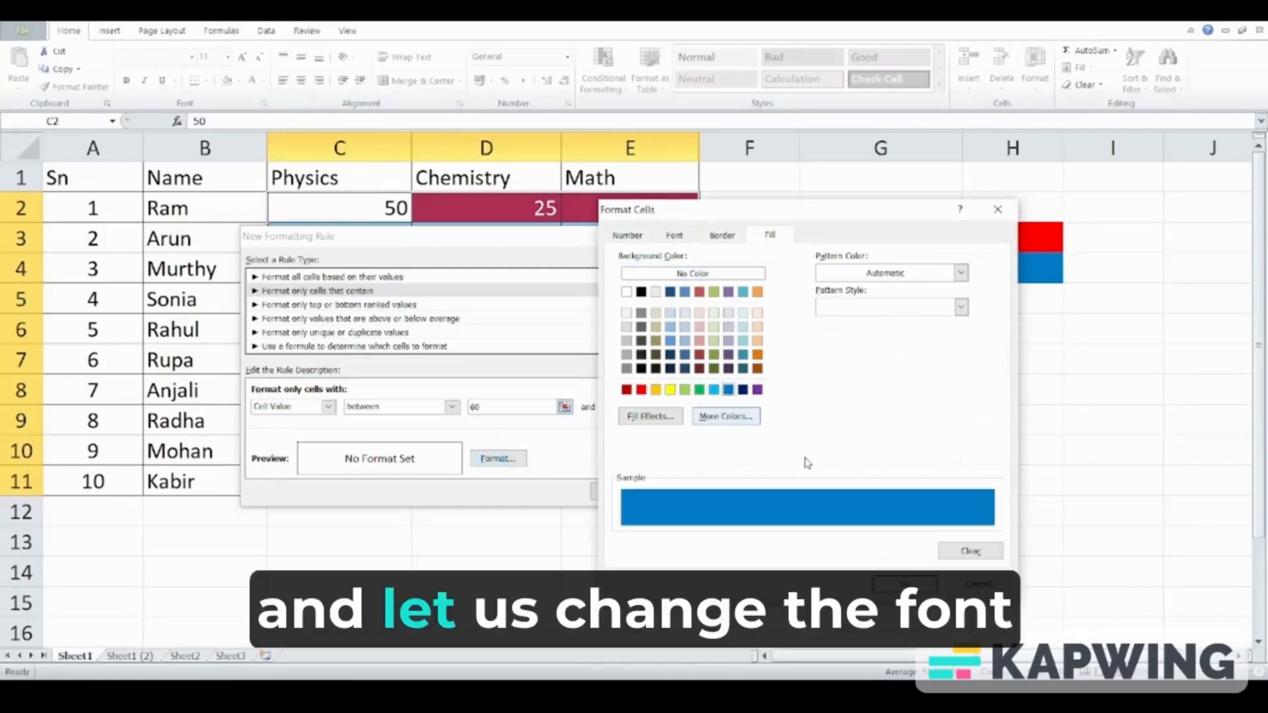
click(674, 235)
click(872, 372)
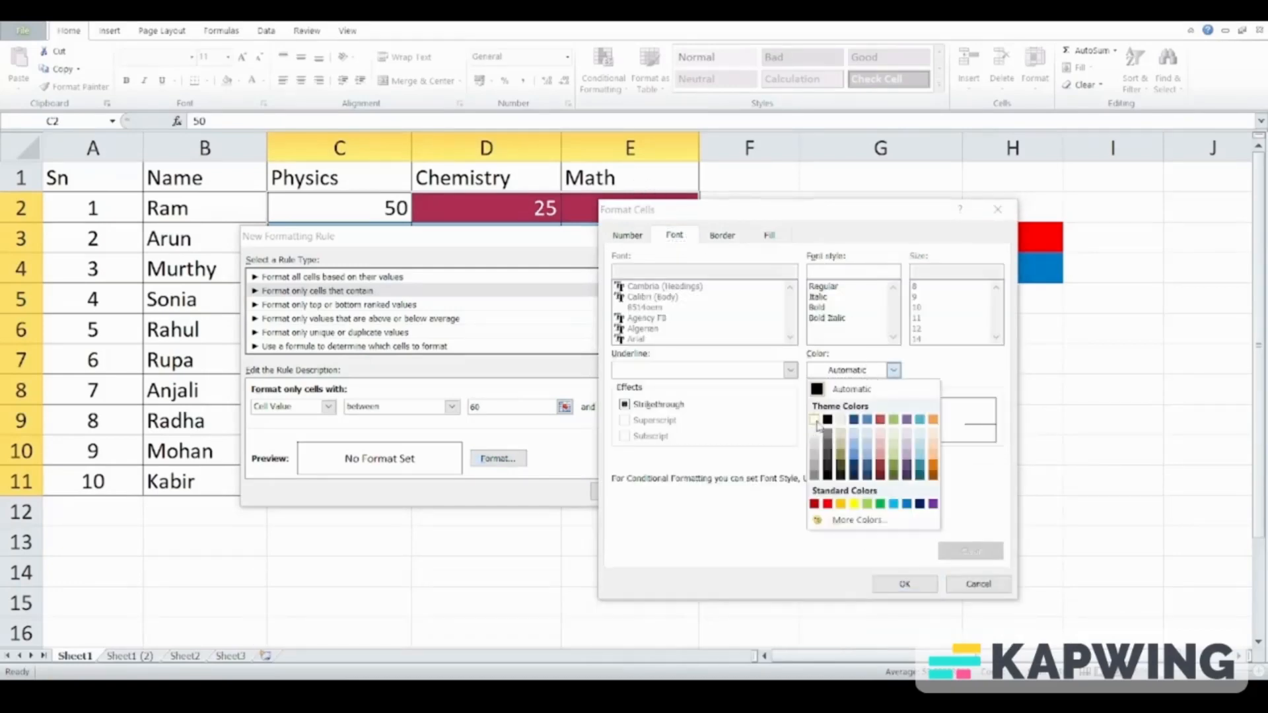
click(816, 415)
click(900, 584)
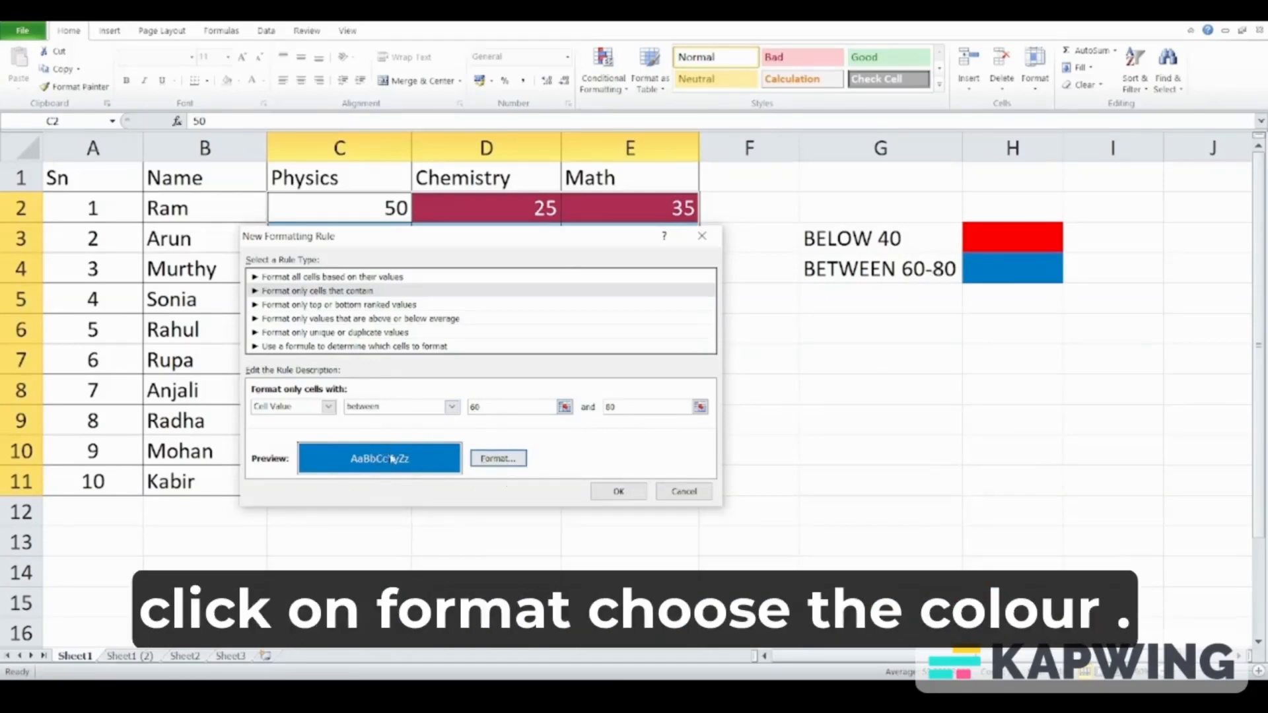
Save the between 60 and 80 rule, apply it to the scores in C2:E11, and deselect the range
click(618, 492)
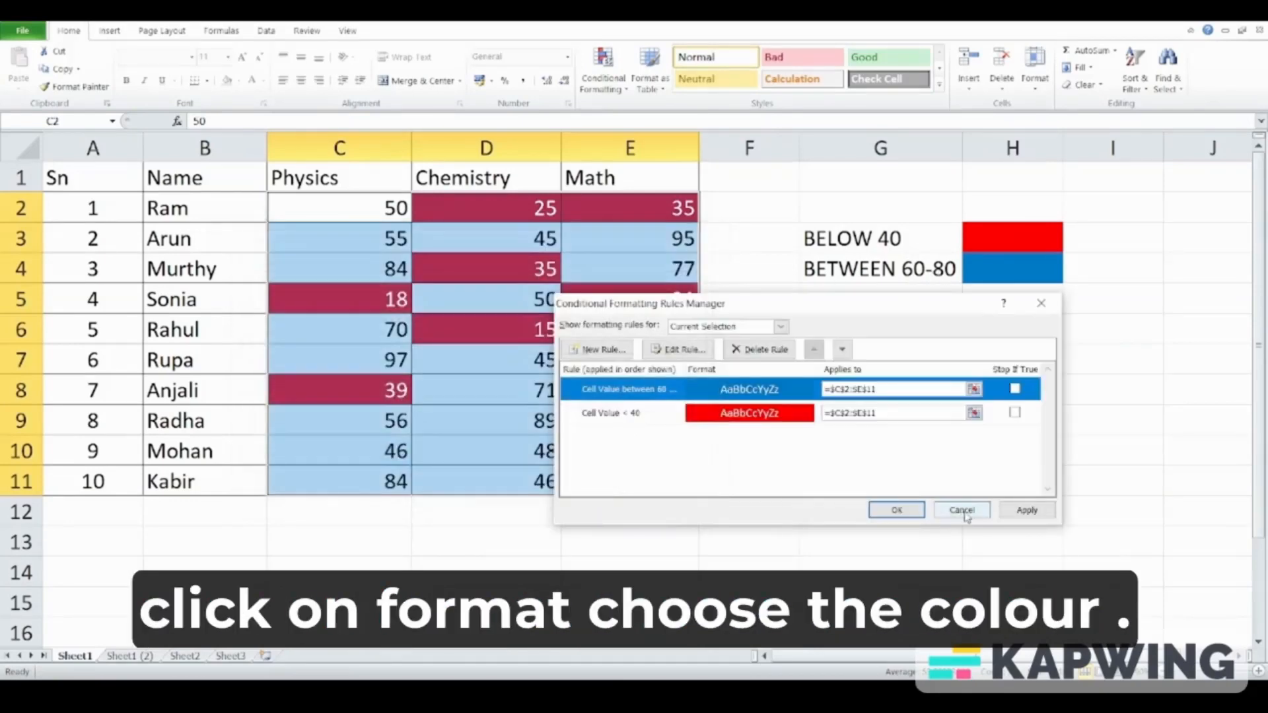
click(1027, 510)
click(896, 510)
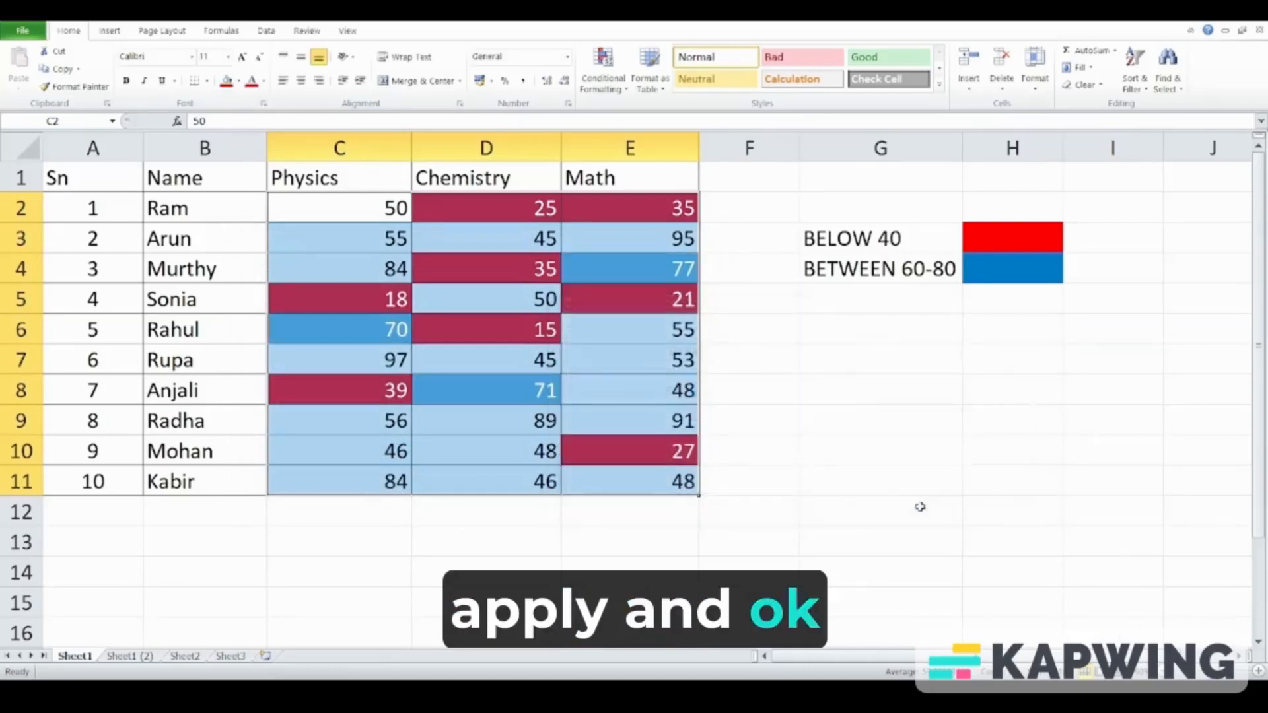
click(942, 448)
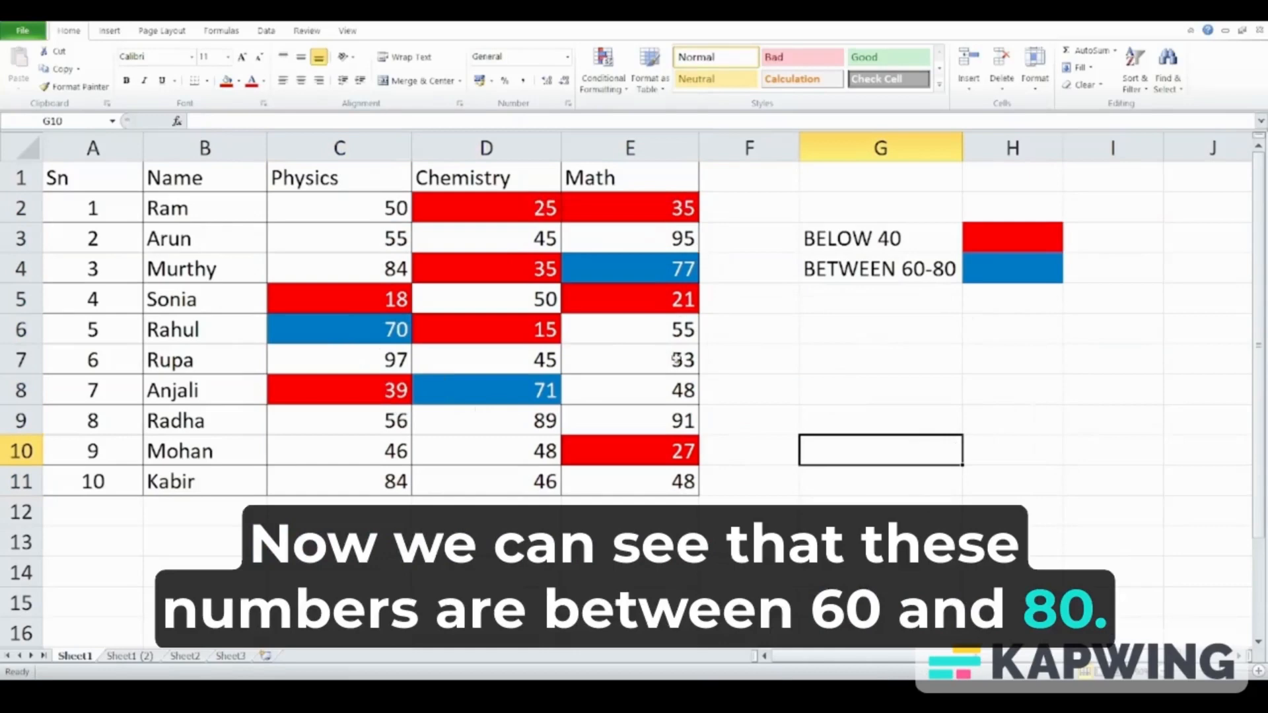
Change the Math score in E8 to 65
click(651, 388)
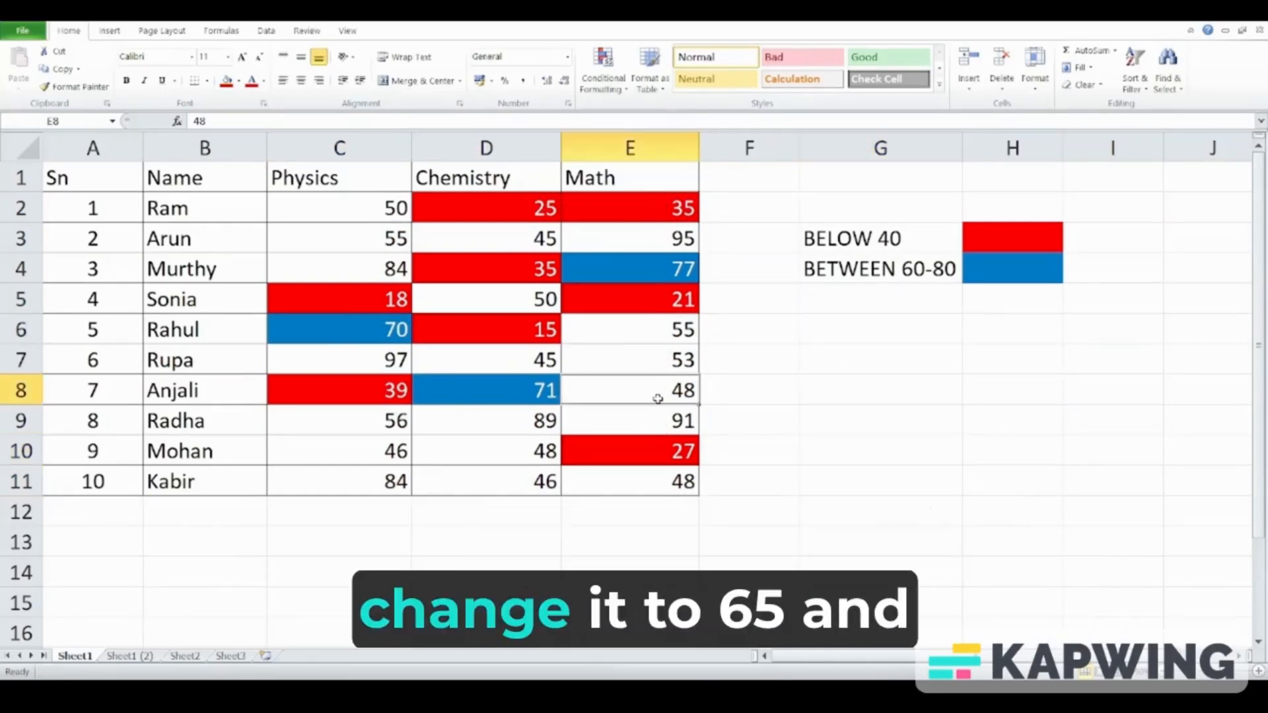
text(65)
key(Return)
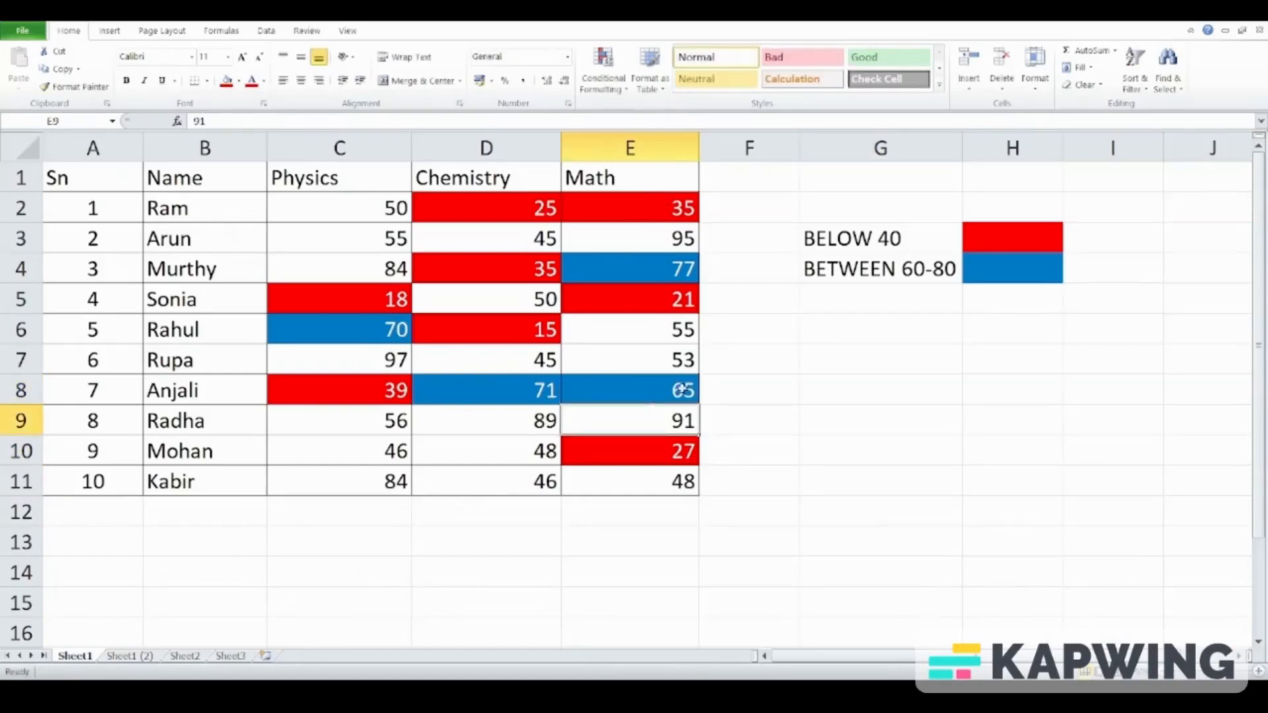
Change the Physics scores in C8 to 48 and in C9 to 77
click(369, 388)
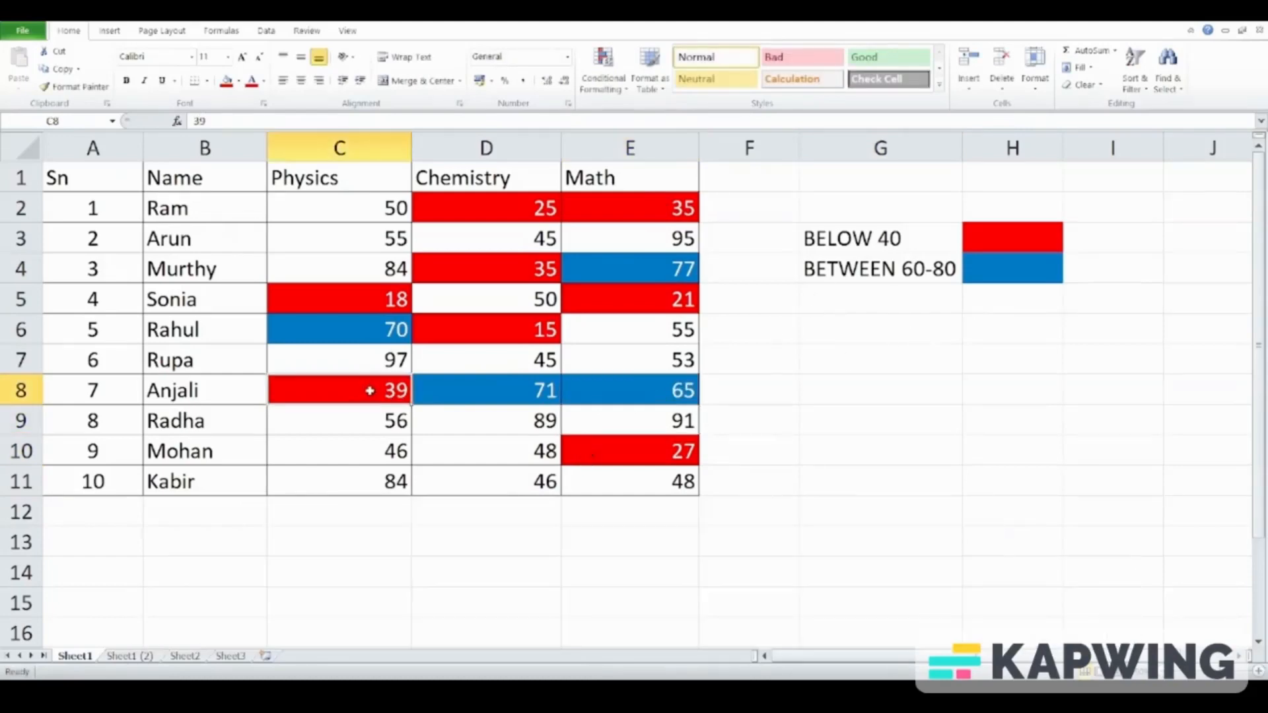
text(48)
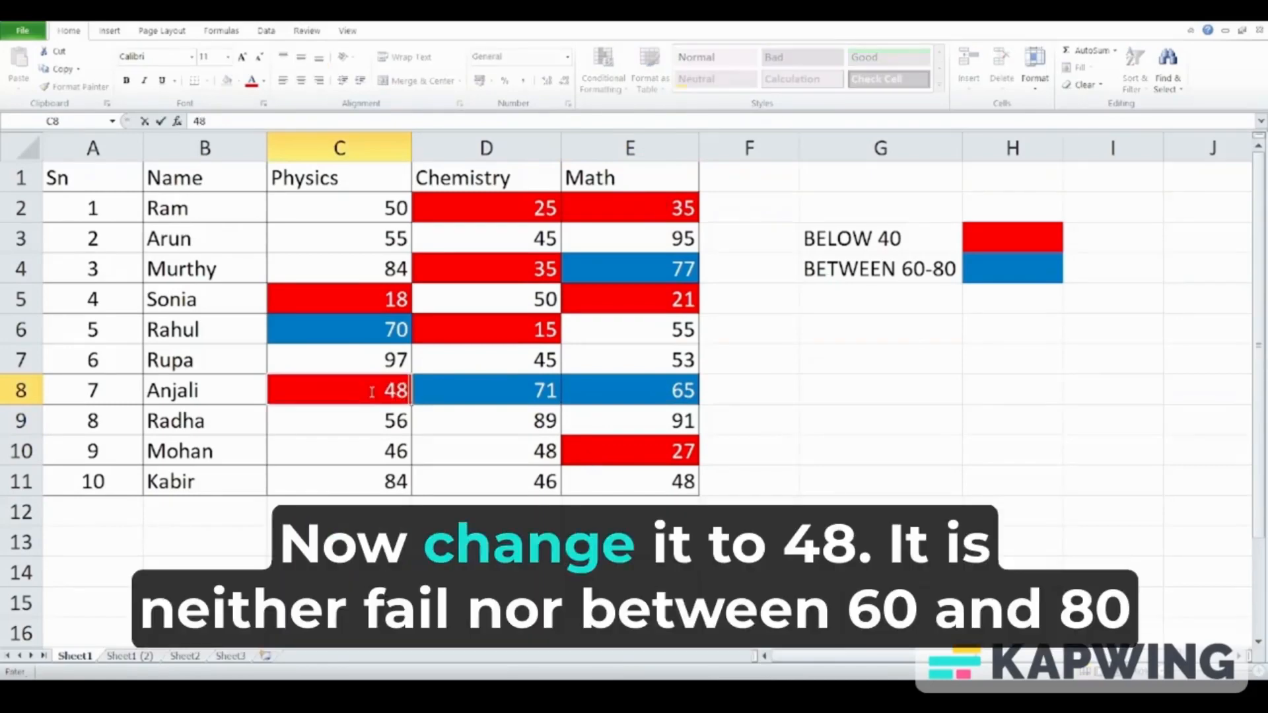
key(Return)
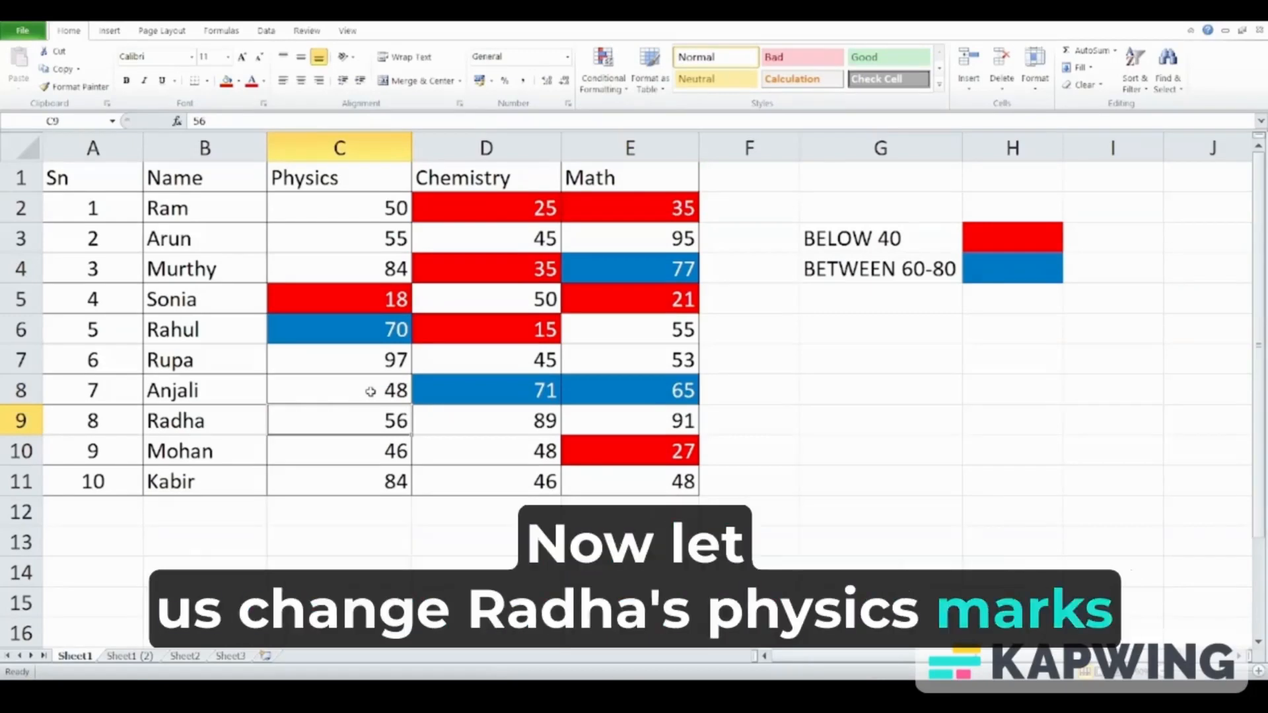
text(77)
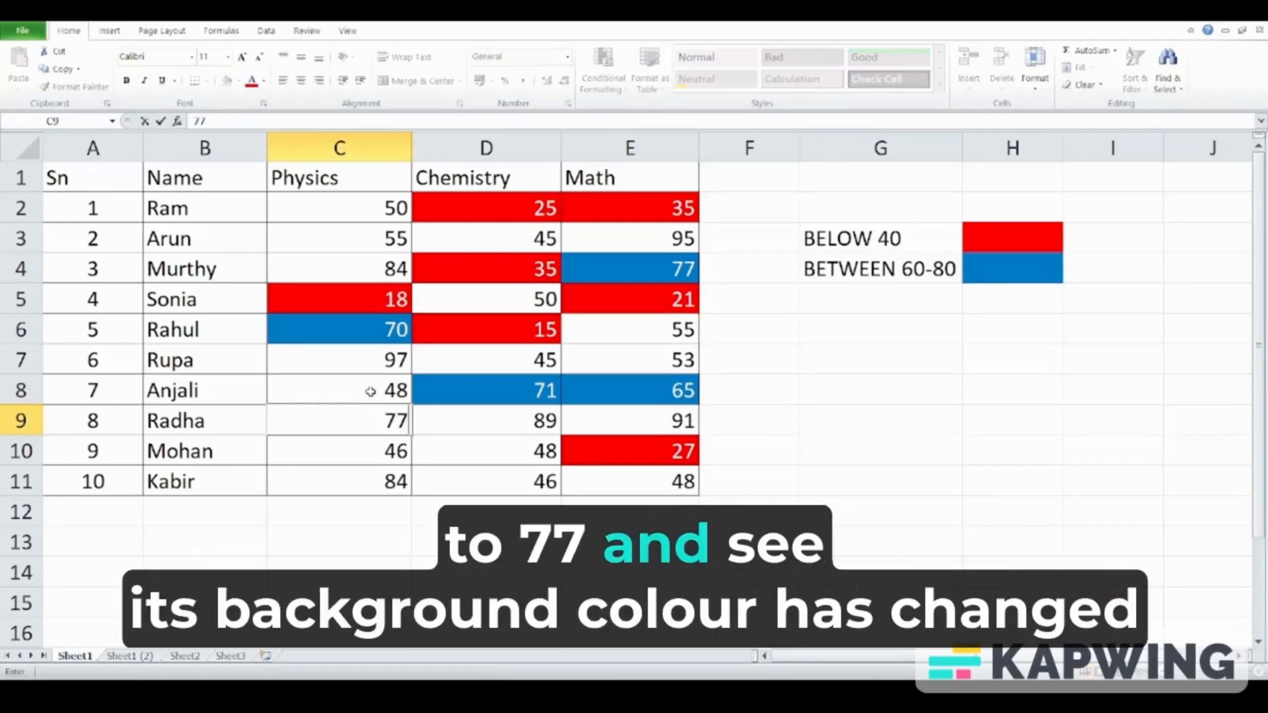
key(Return)
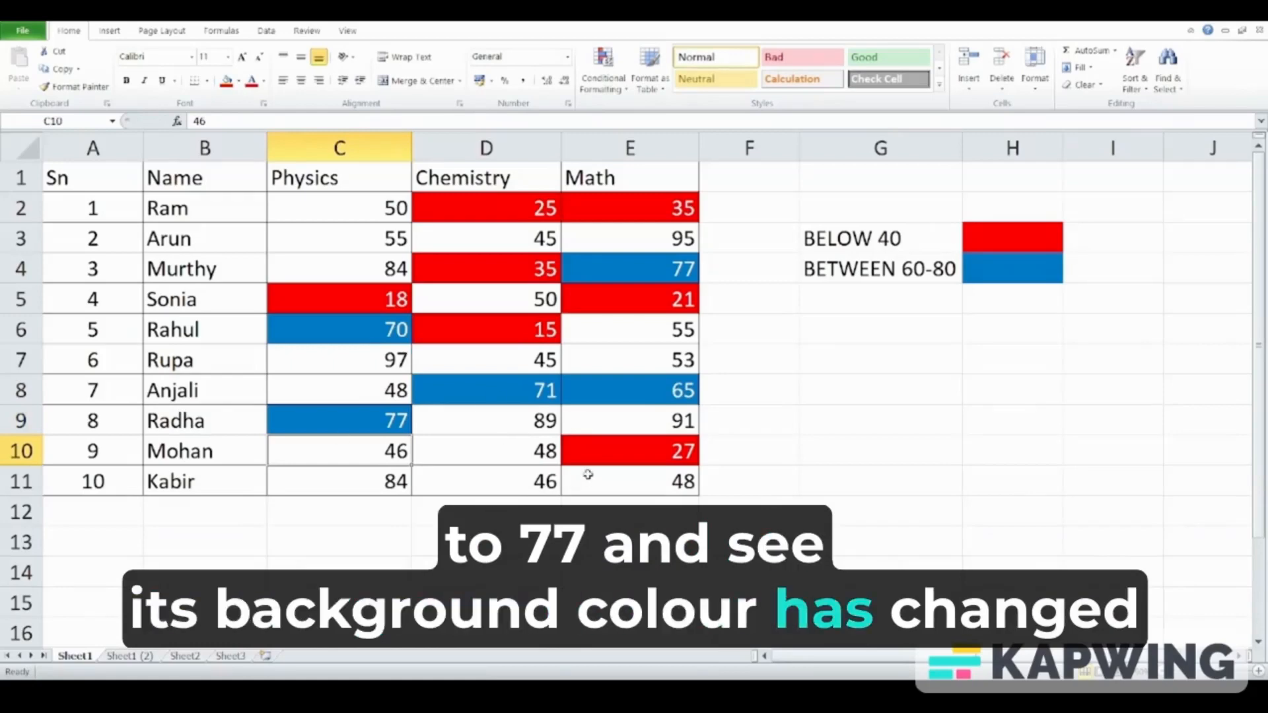
click(784, 410)
Open the Conditional Formatting Rules Manager for C2:E11 and move it clear of the marks
click(307, 200)
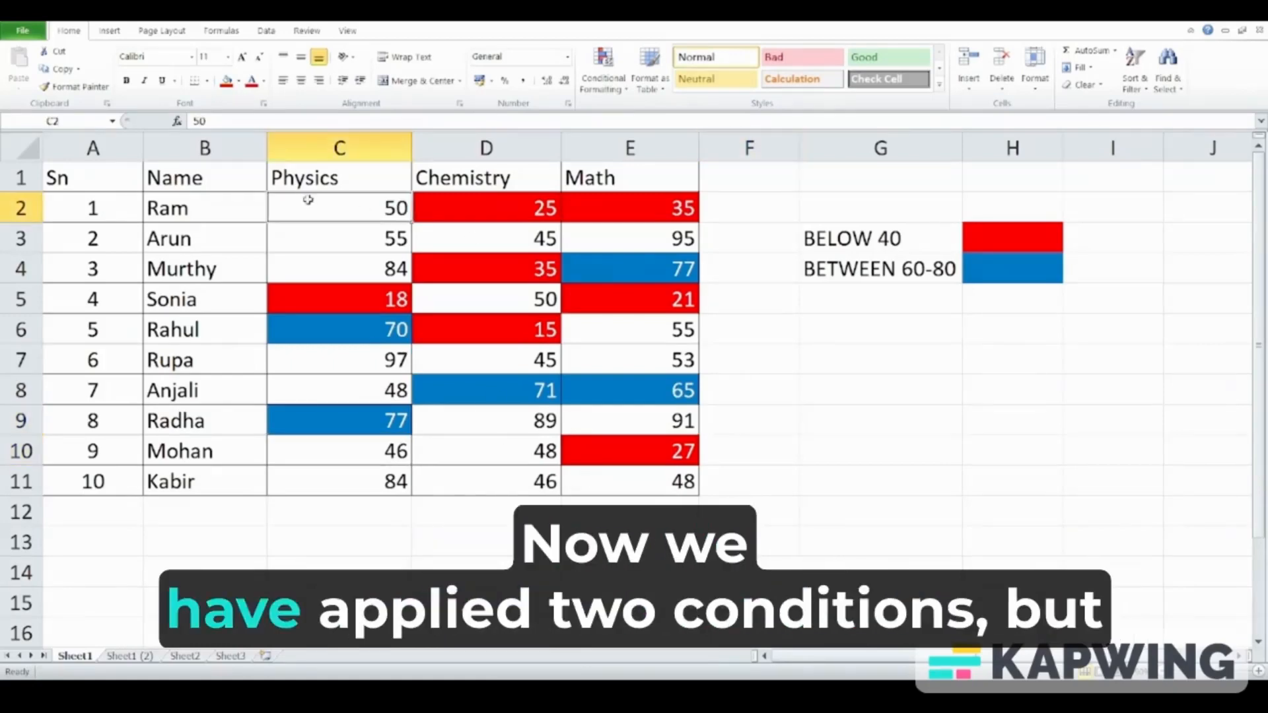
drag(308, 199, 601, 487)
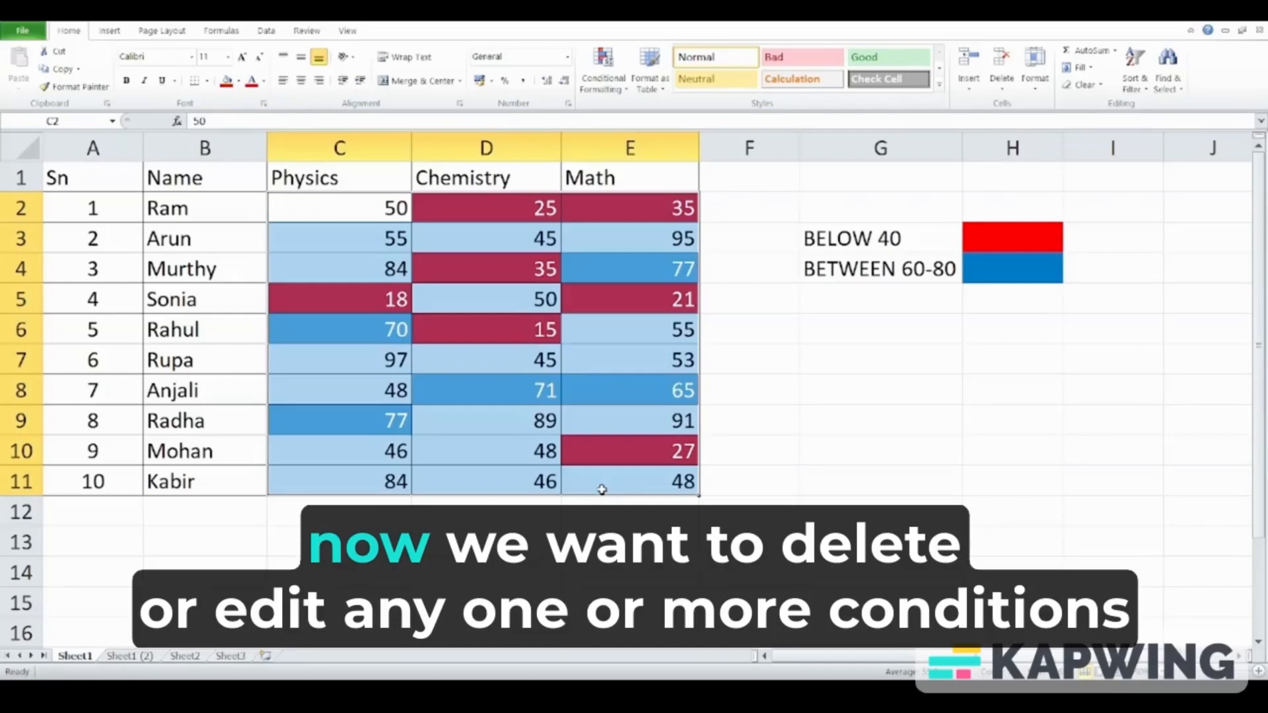
click(812, 346)
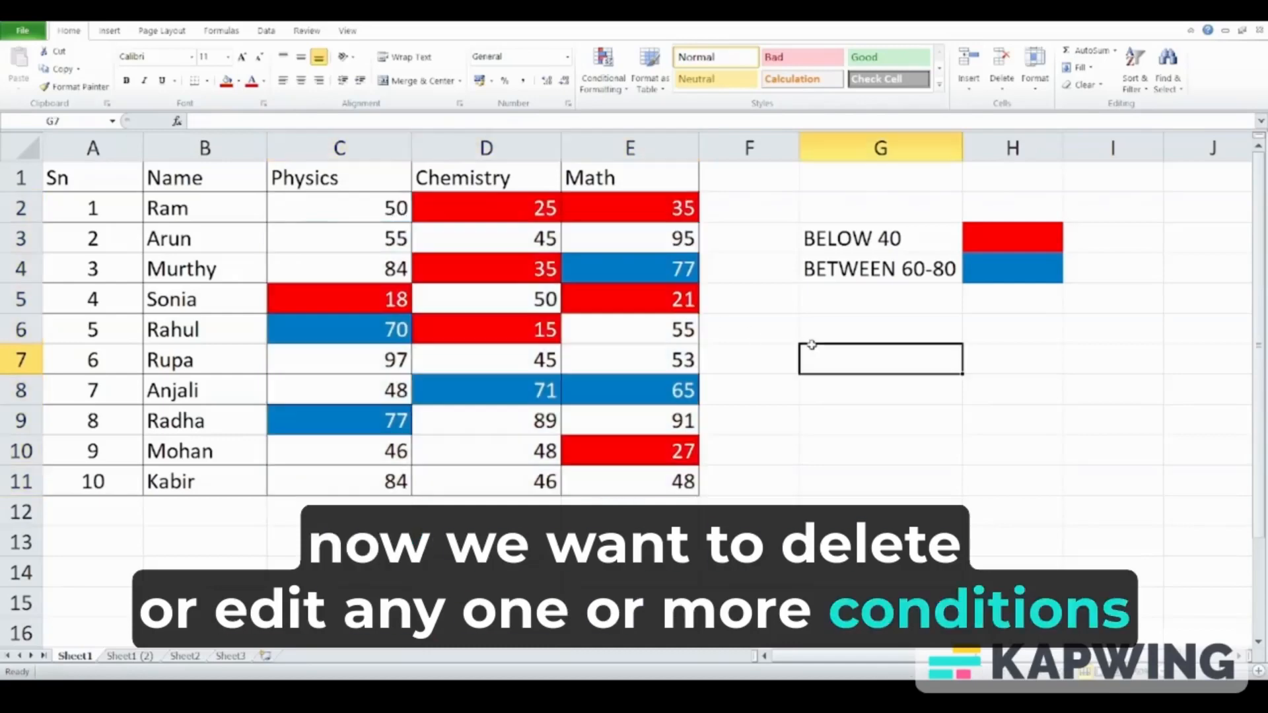
drag(319, 204, 615, 490)
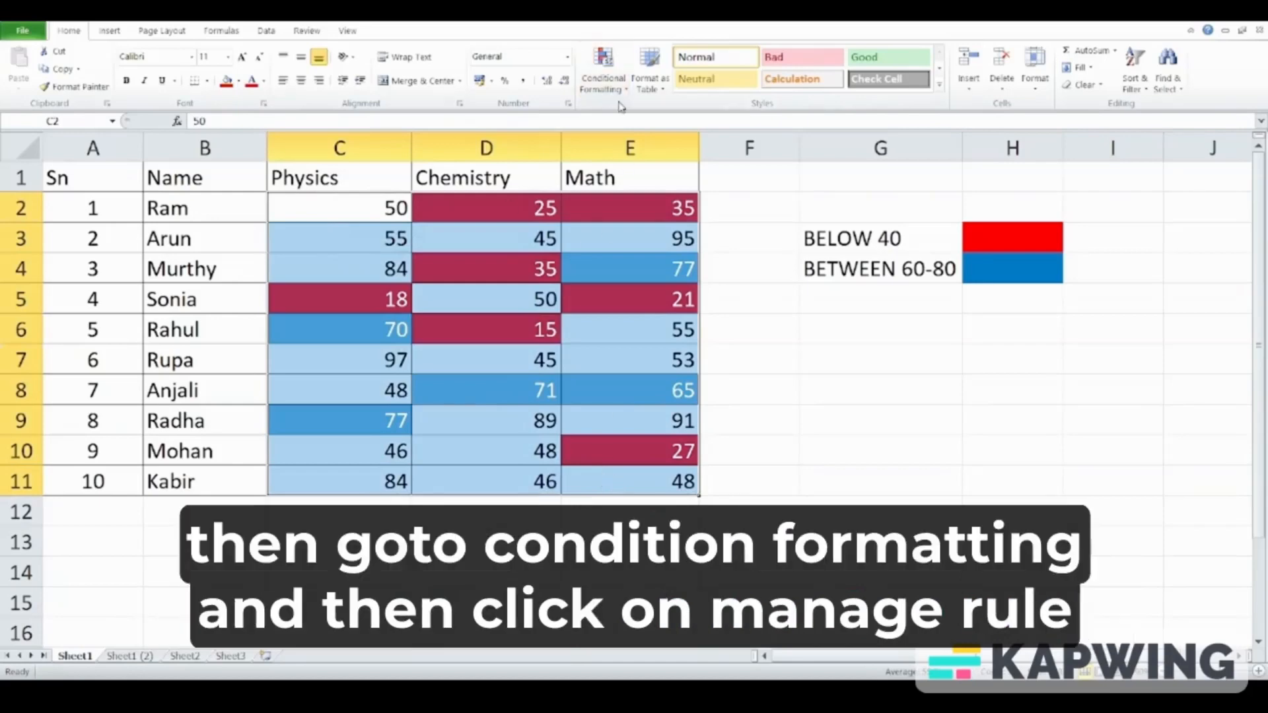
click(602, 73)
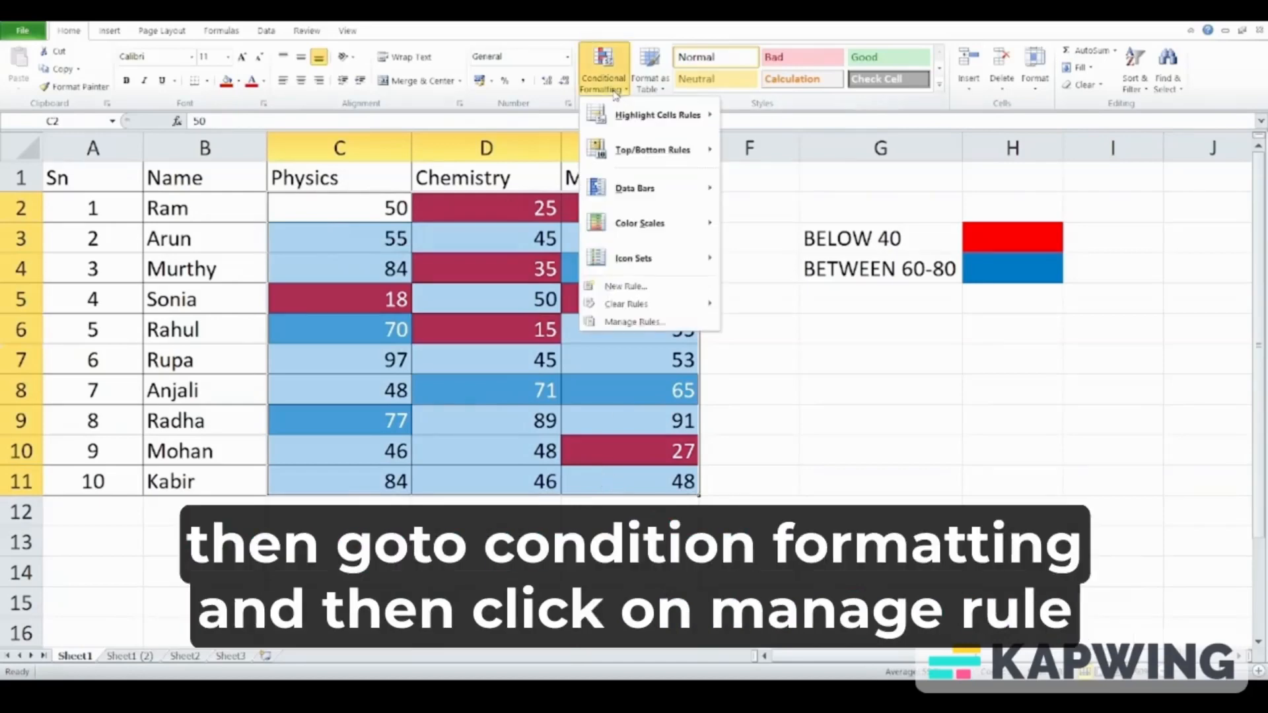
click(622, 323)
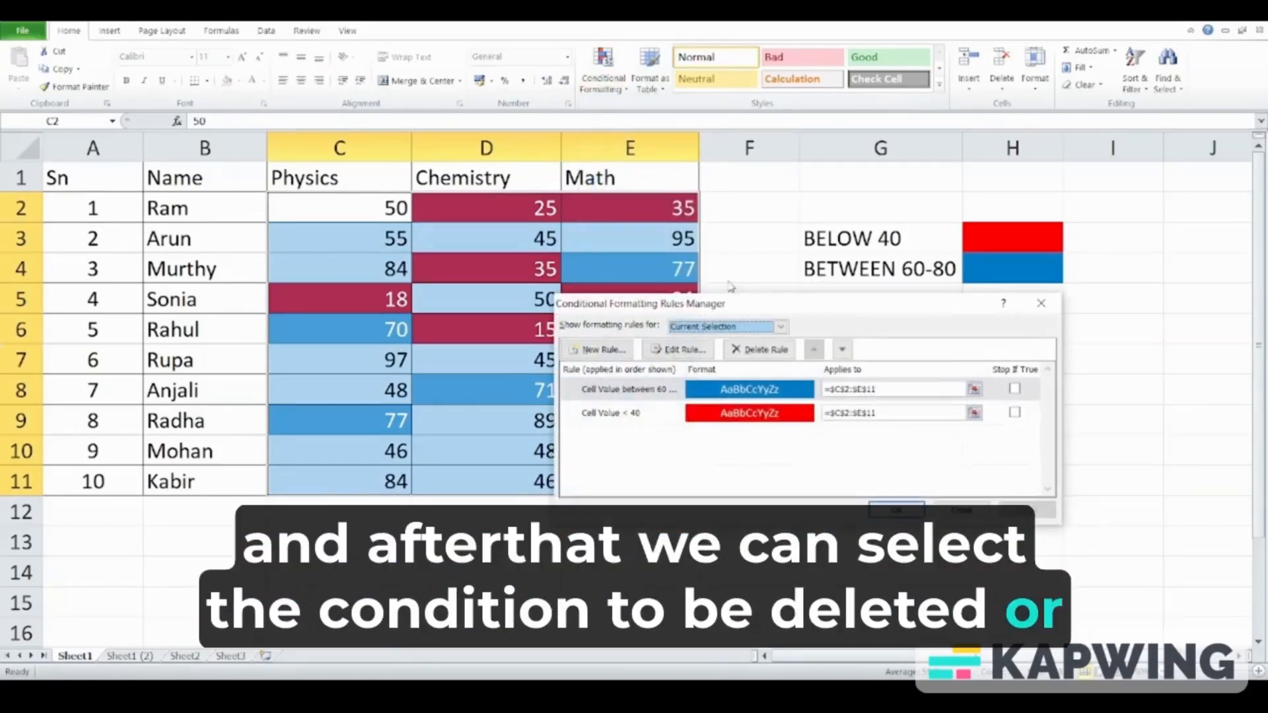
drag(792, 305, 906, 331)
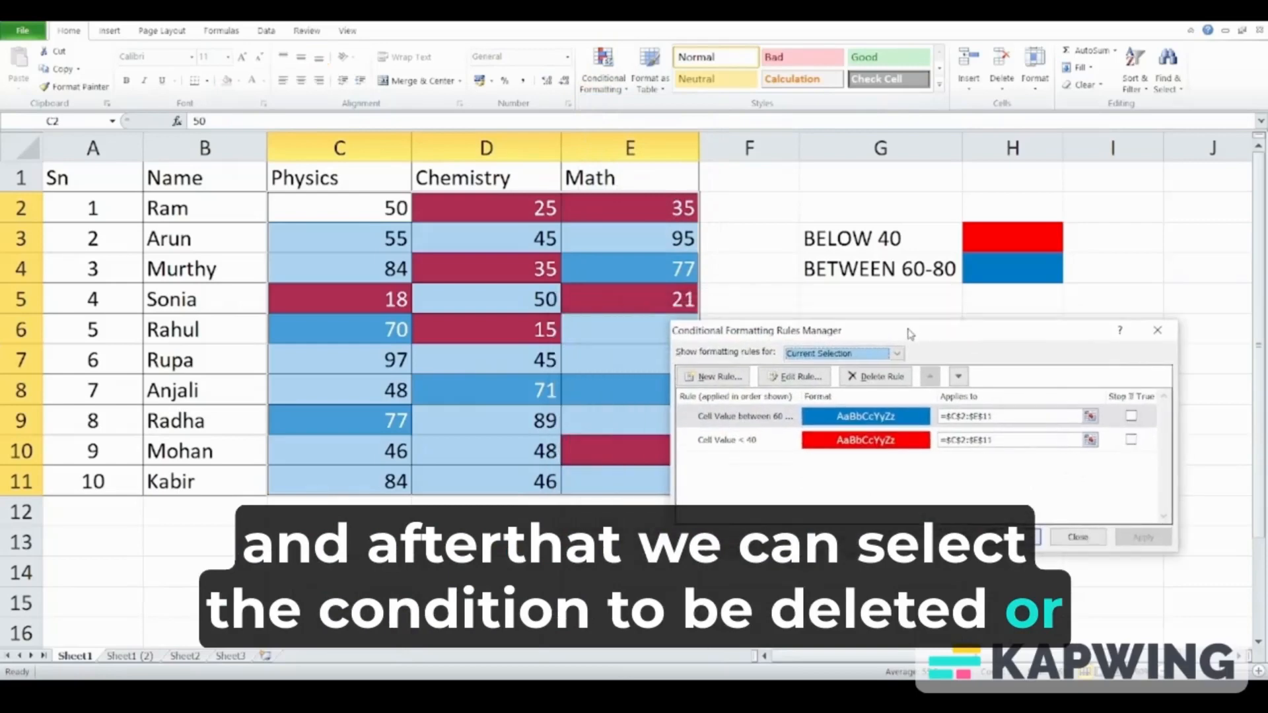
Review the between 60 and 80 rule's edit and format options, and exit the rules manager without changing anything
click(783, 416)
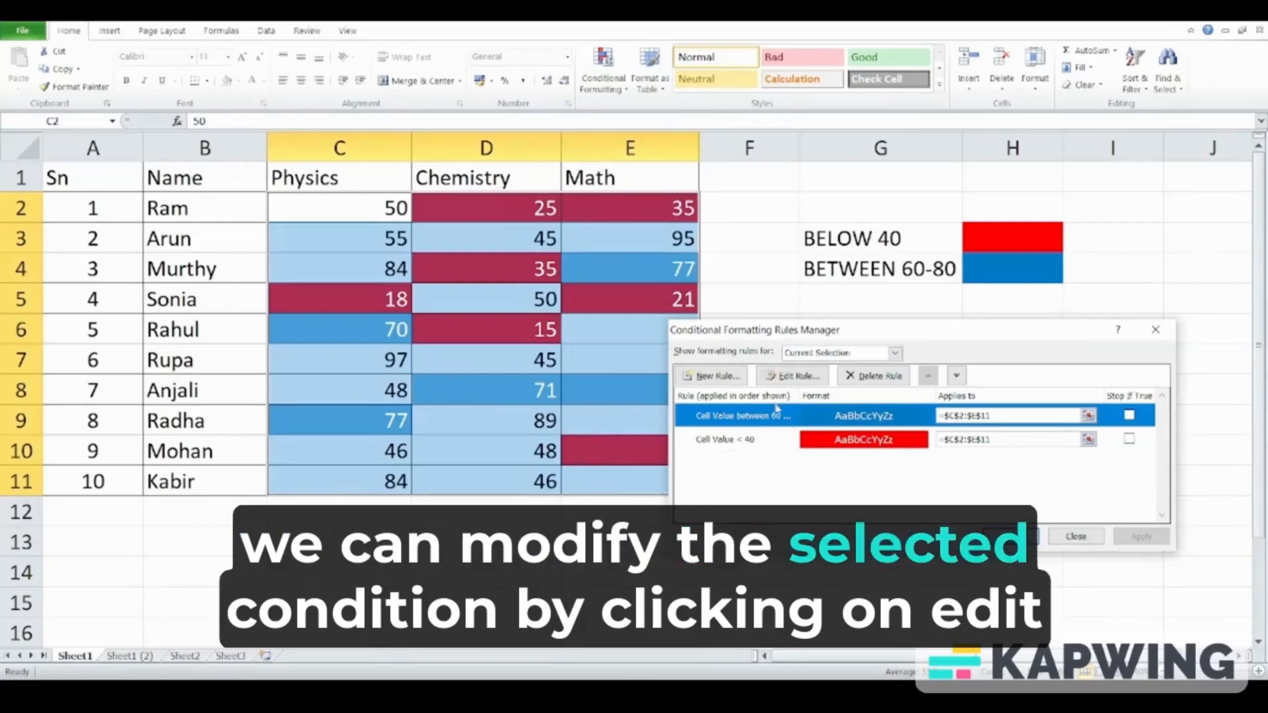
click(793, 378)
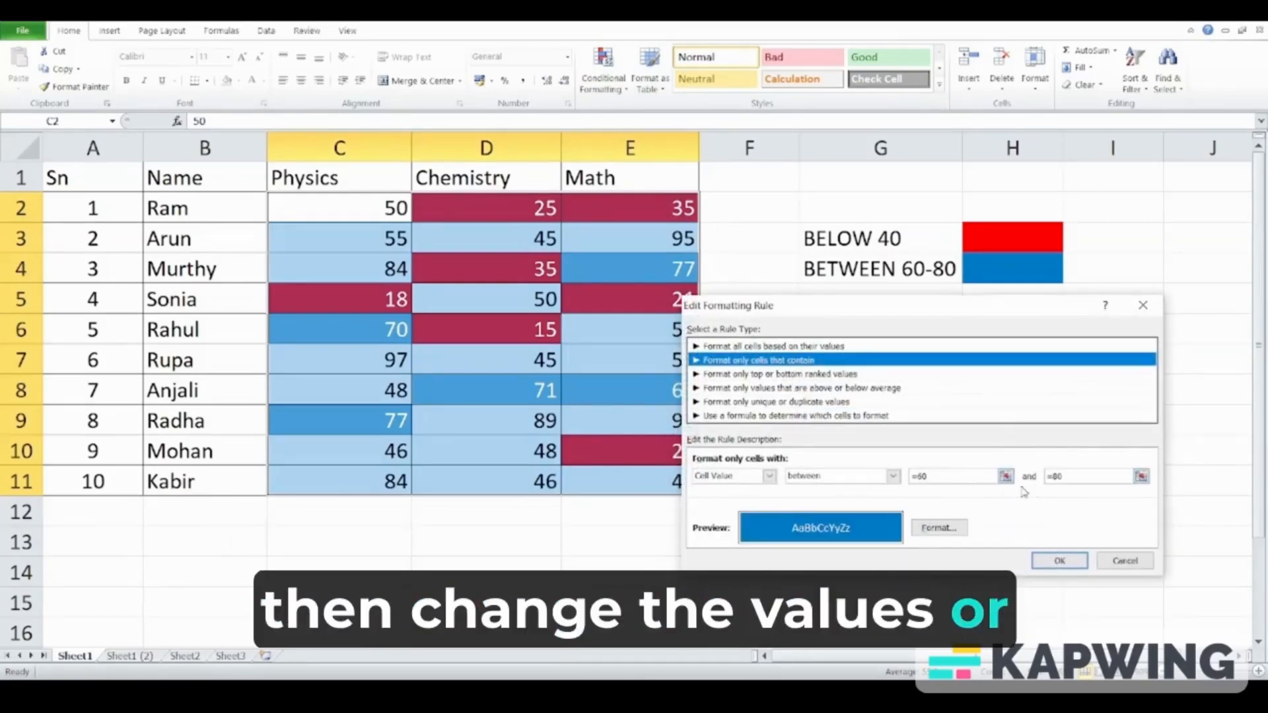
click(942, 538)
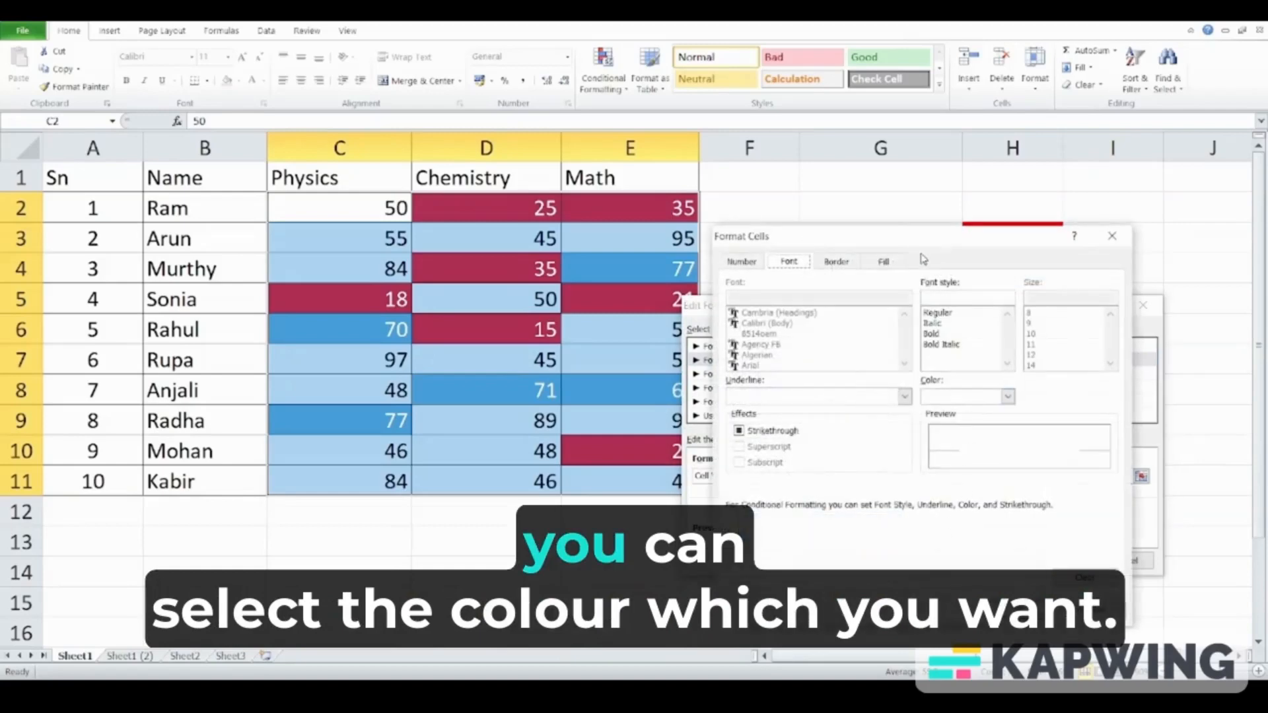
click(884, 263)
click(795, 264)
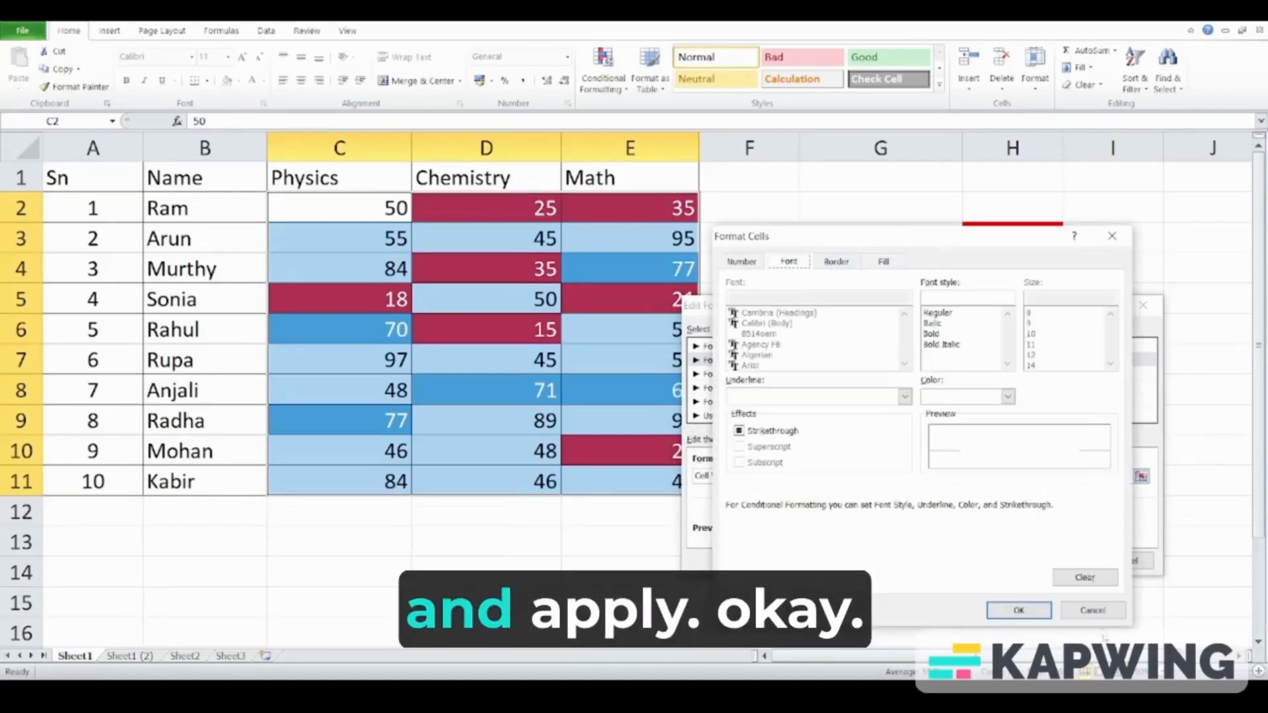
click(1093, 610)
click(1116, 557)
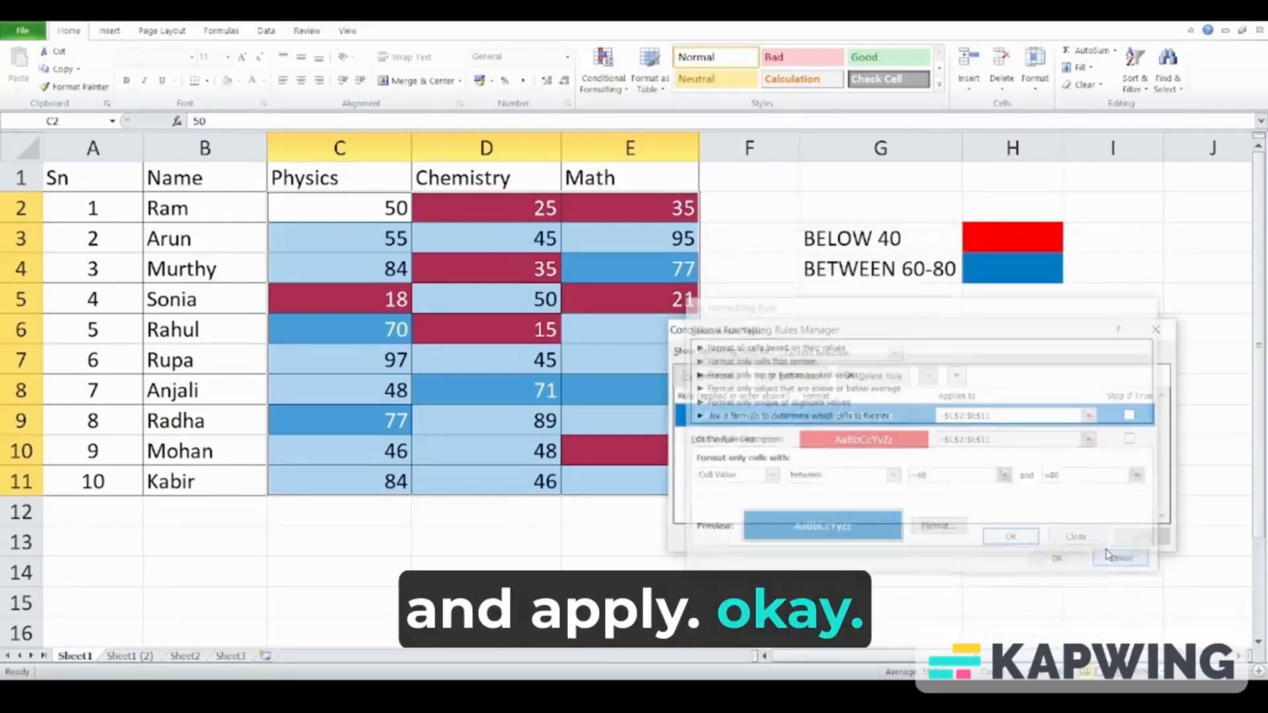
click(1076, 538)
click(892, 448)
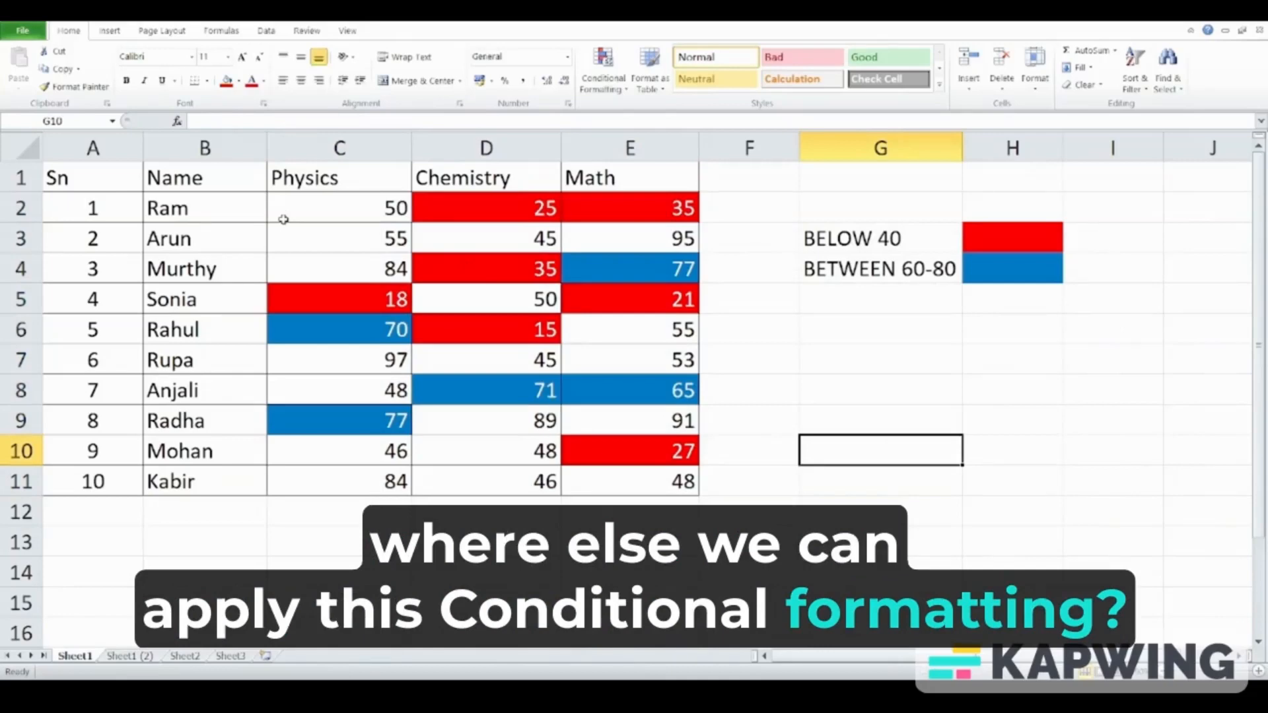
drag(331, 204, 315, 473)
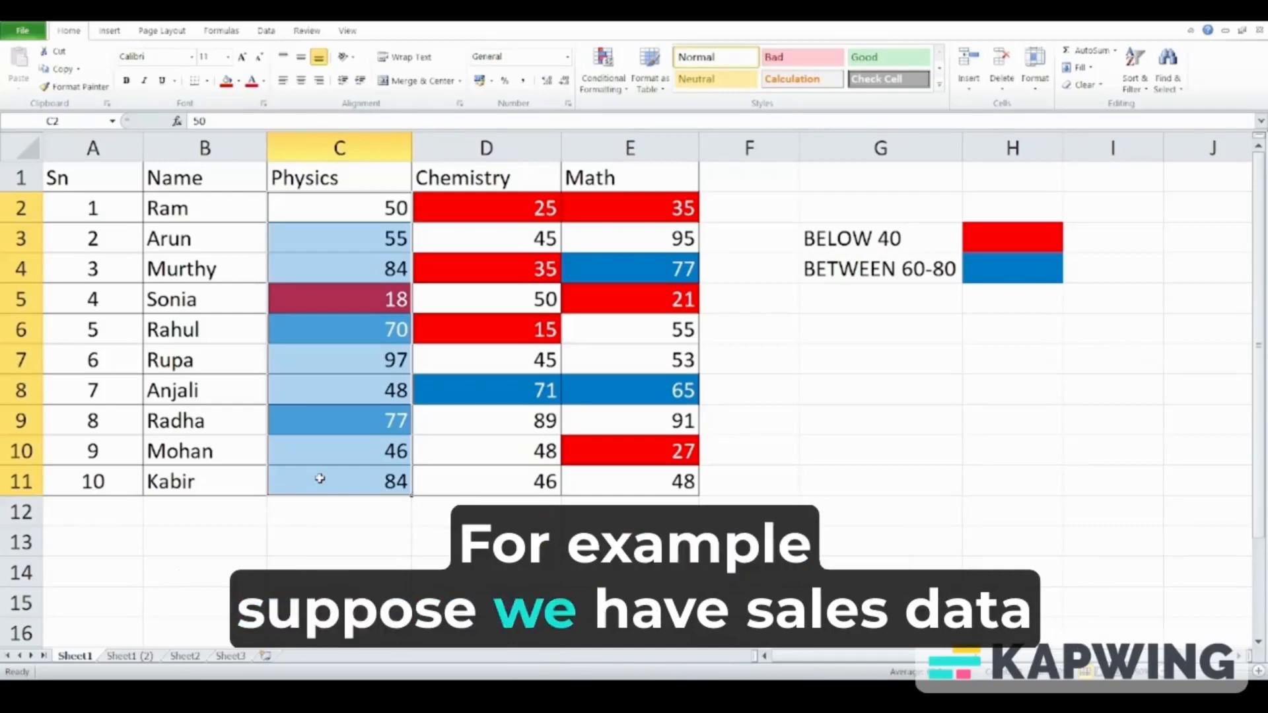
click(815, 444)
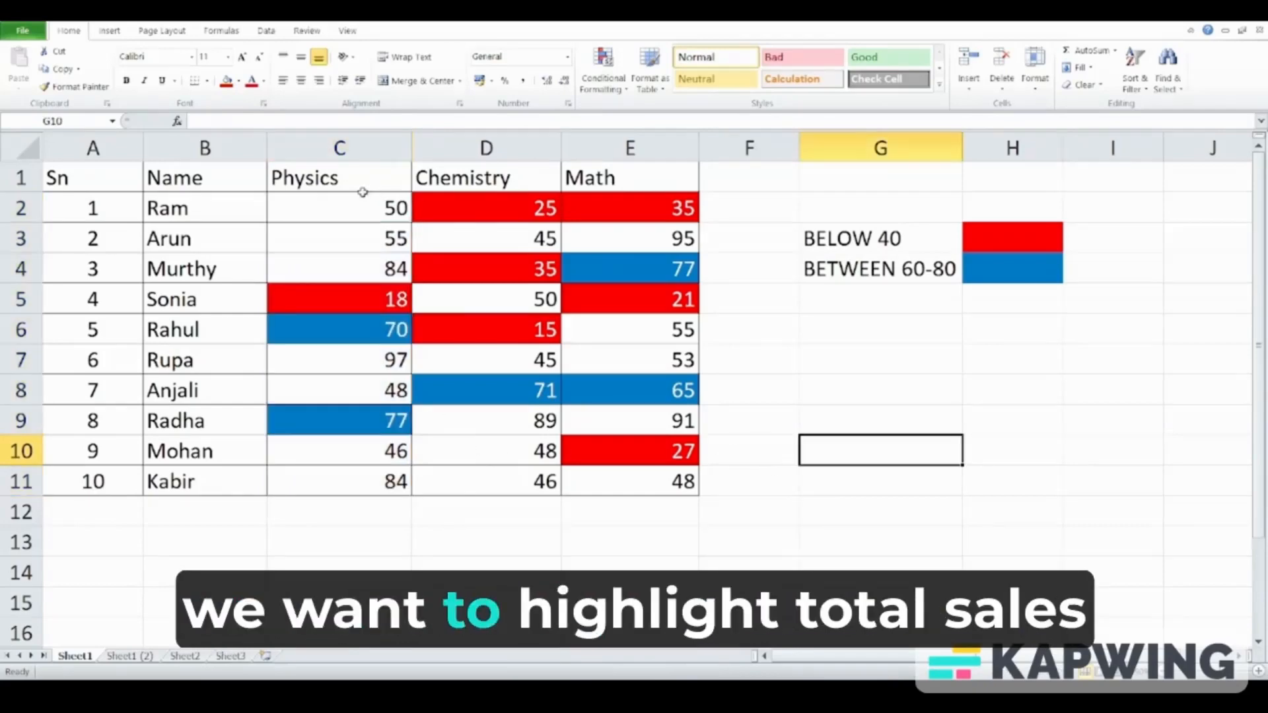
drag(336, 208, 307, 492)
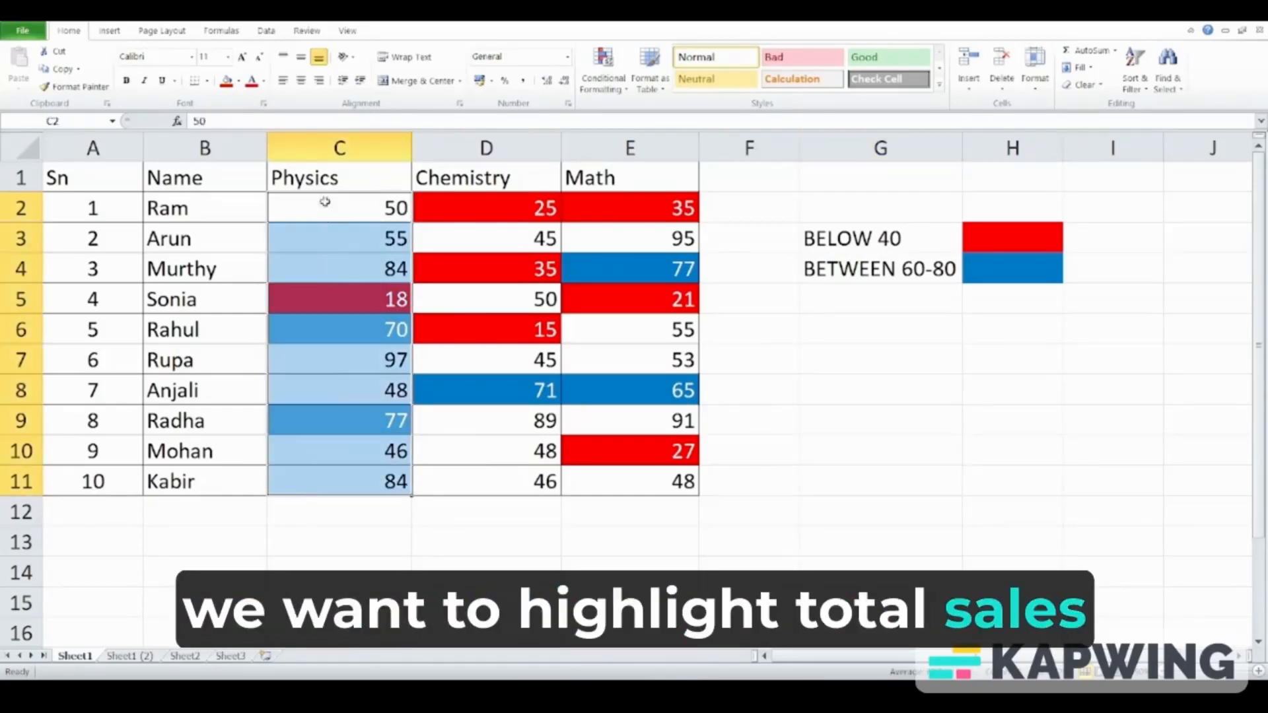
click(883, 439)
Preview the conditional formatting icon sets on the Physics scores in C2:C11 without applying one
drag(359, 206, 319, 478)
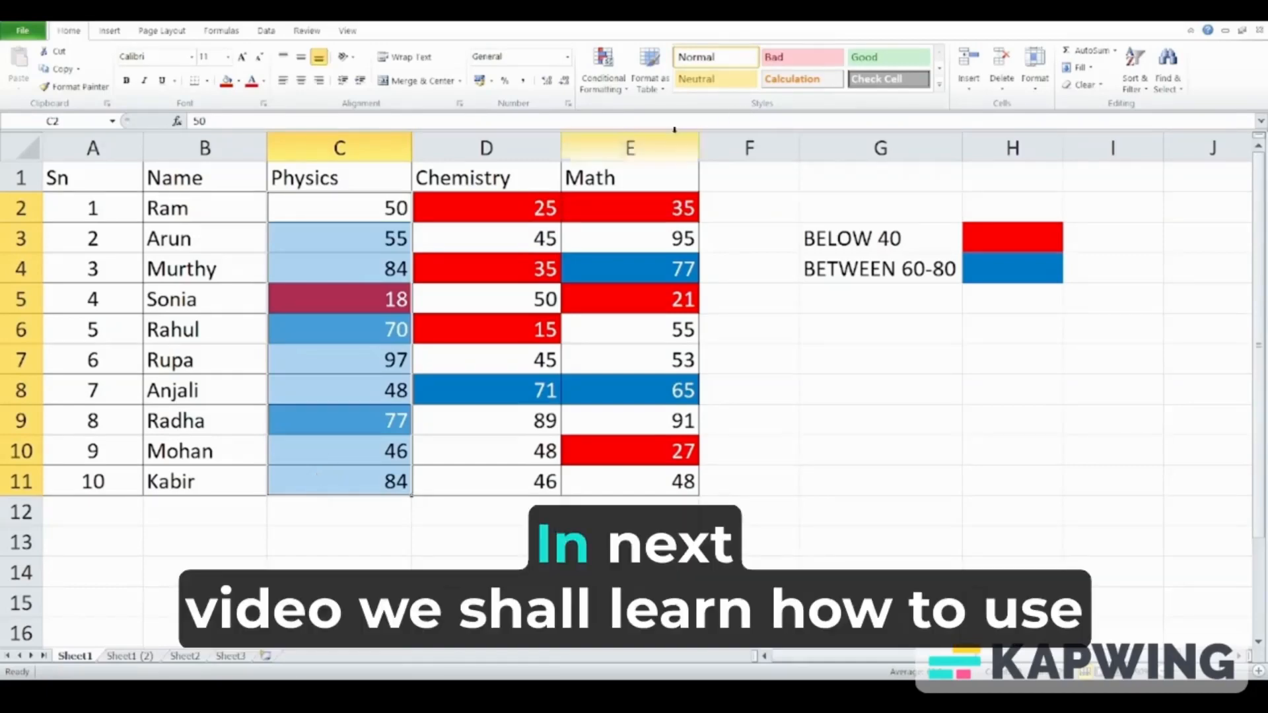
click(616, 84)
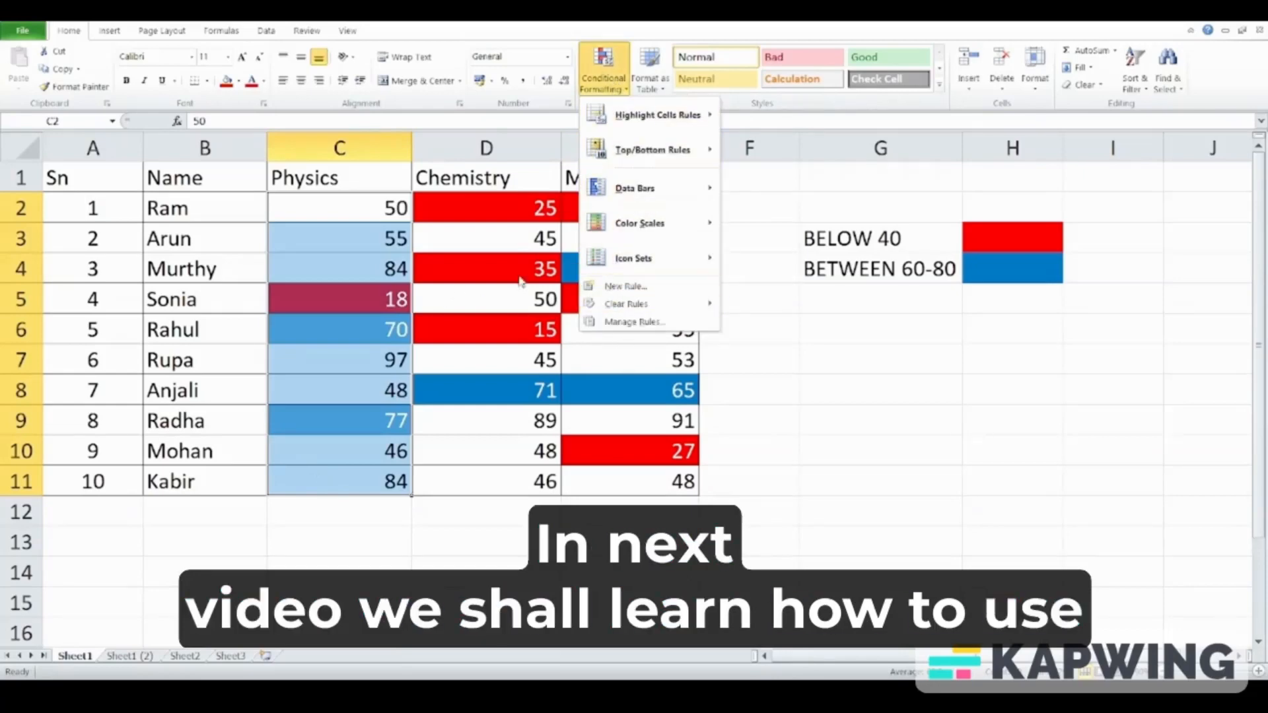
mouse_move(660, 259)
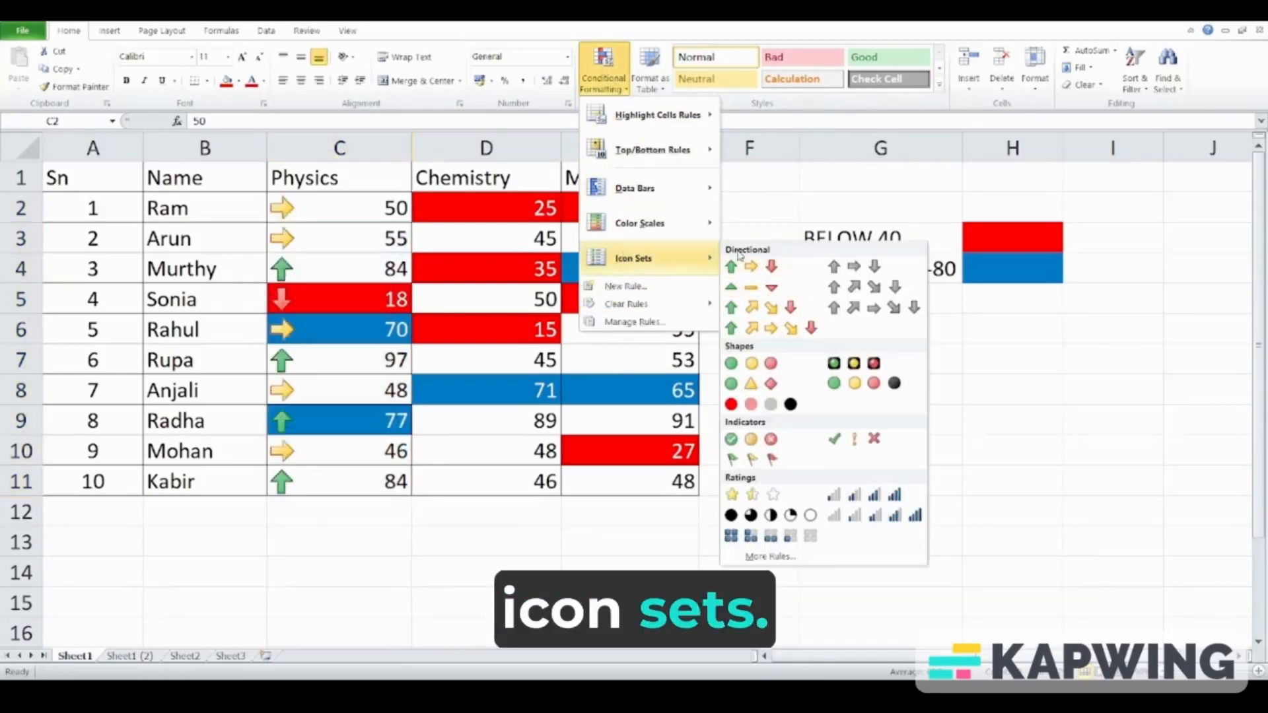
click(517, 557)
click(841, 429)
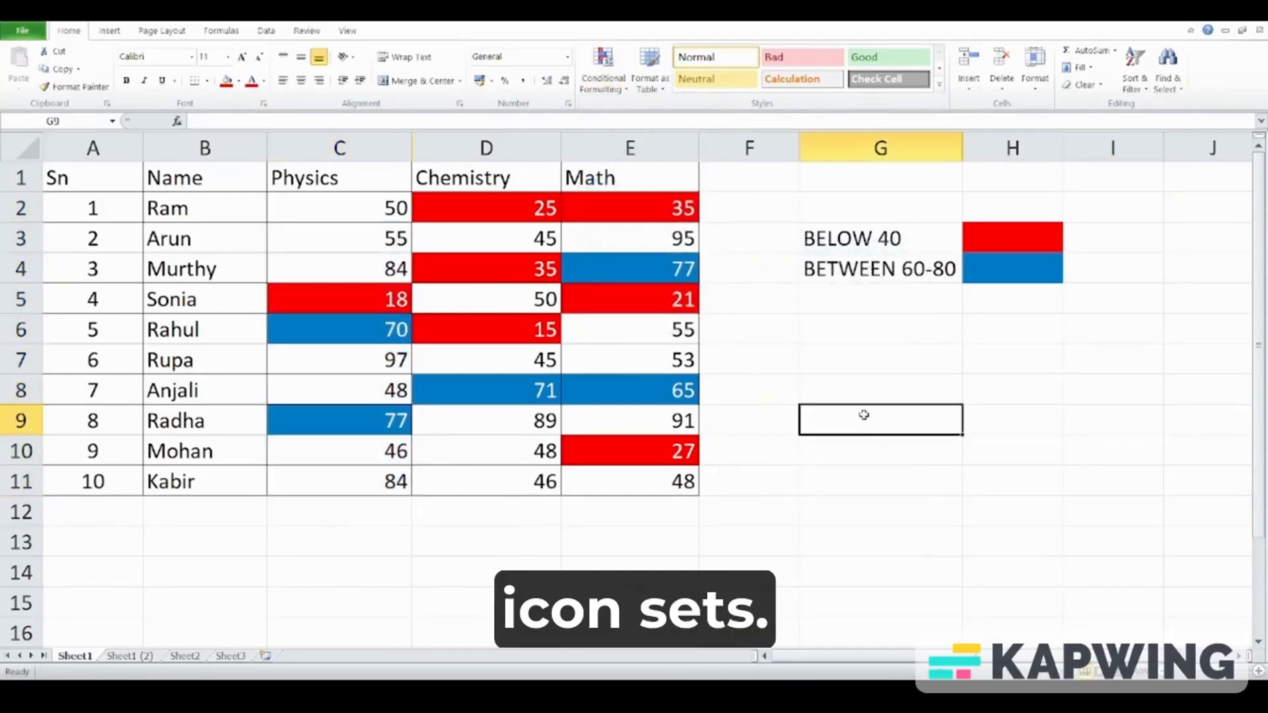